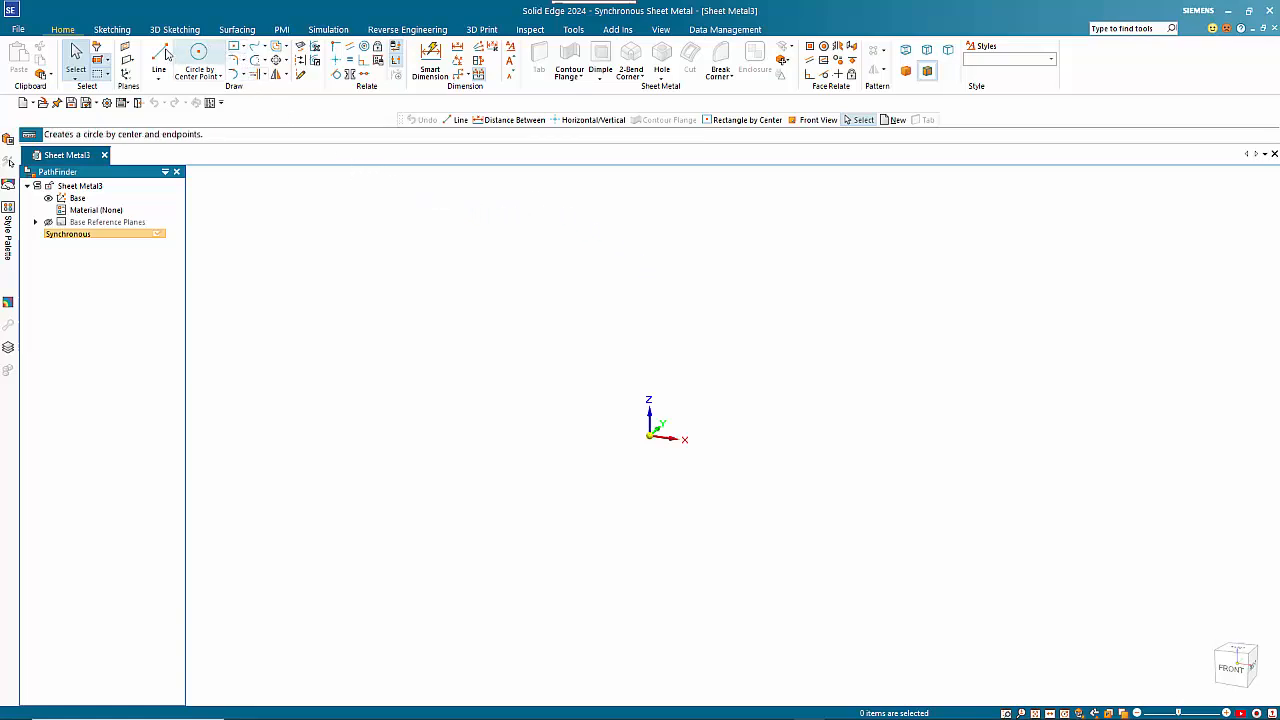
Step: Sketch a vertical 40 mm symmetric line on the top (XY) plane, centred on the X axis to the right of the origin
left_click(159, 56)
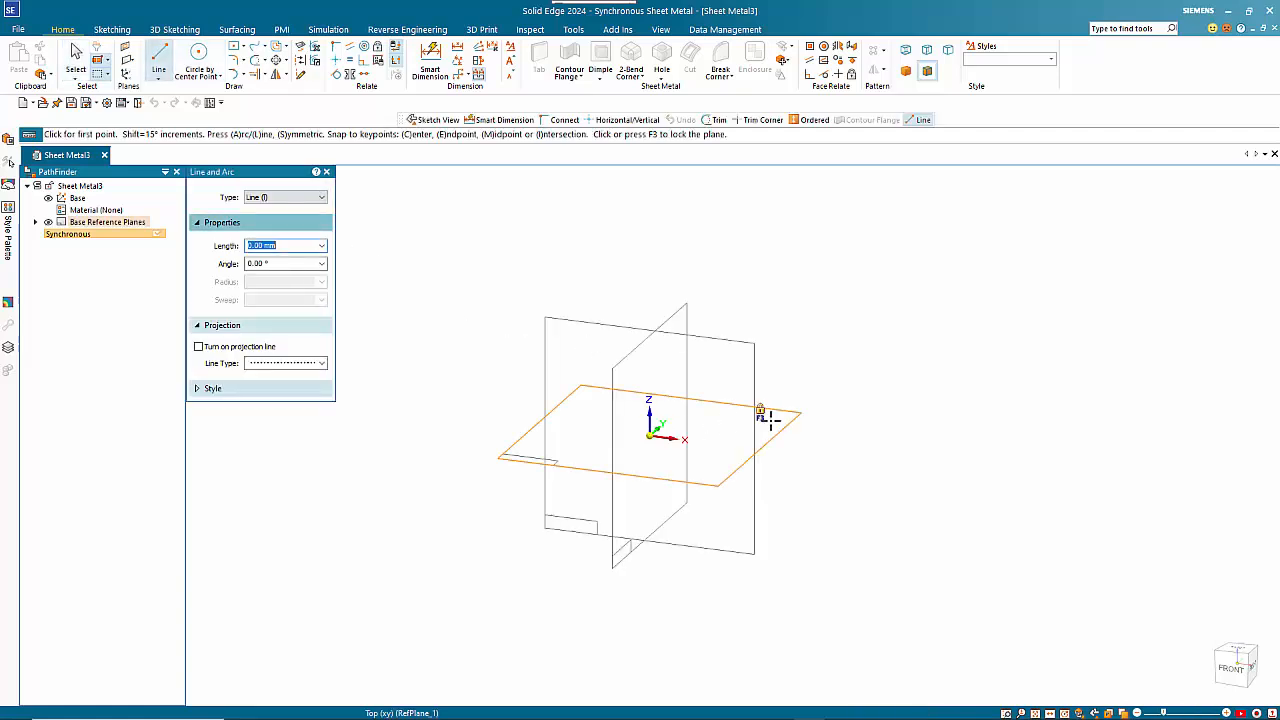
left_click(762, 412)
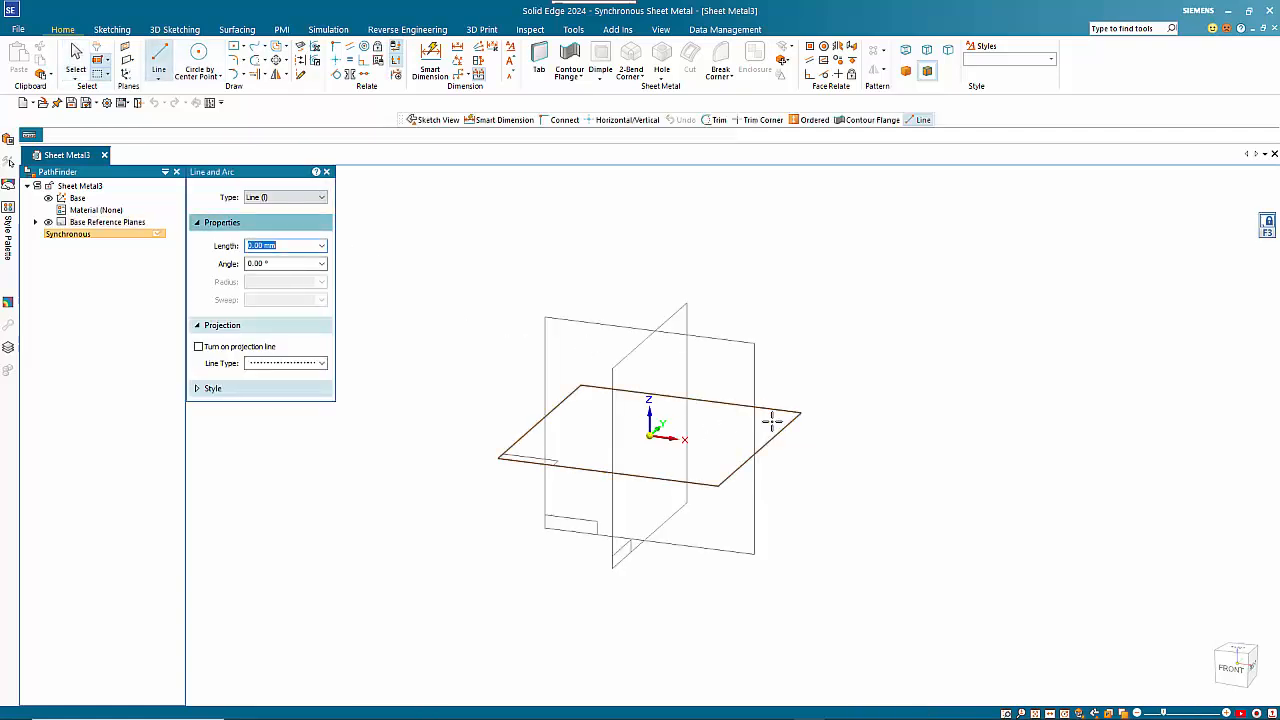
key("ctrl+h")
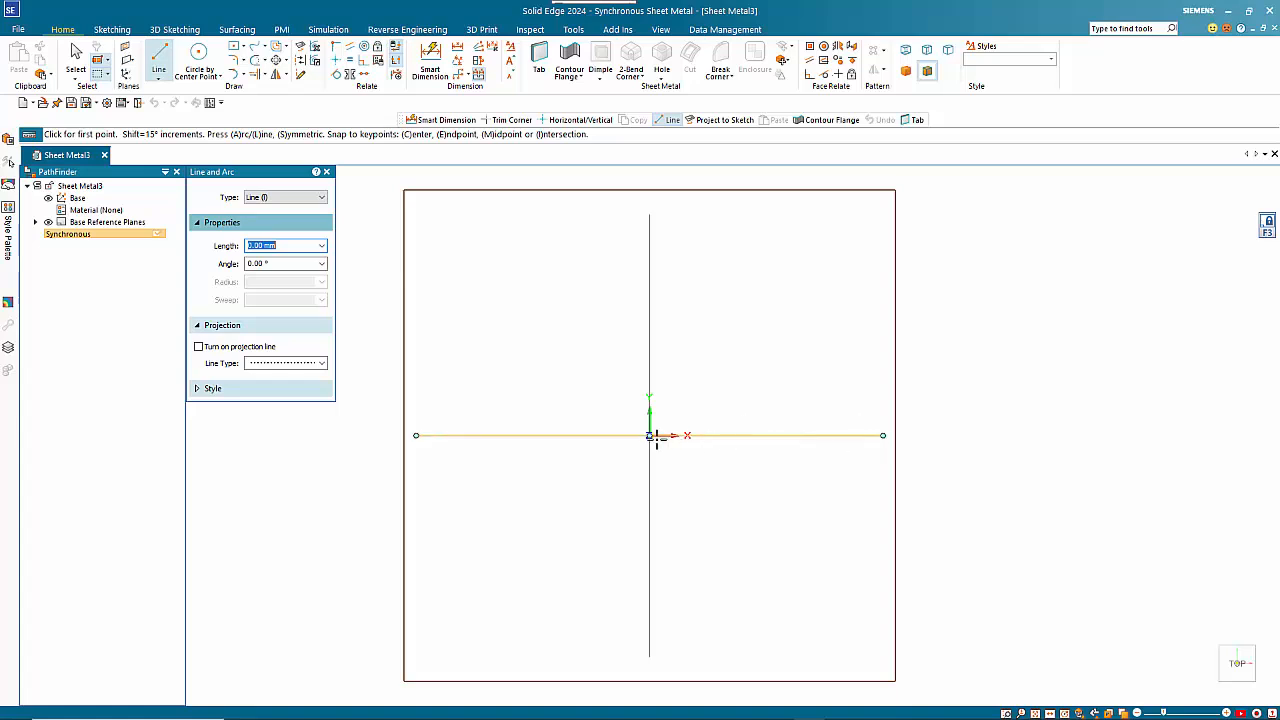
left_click(1112, 435)
key("s")
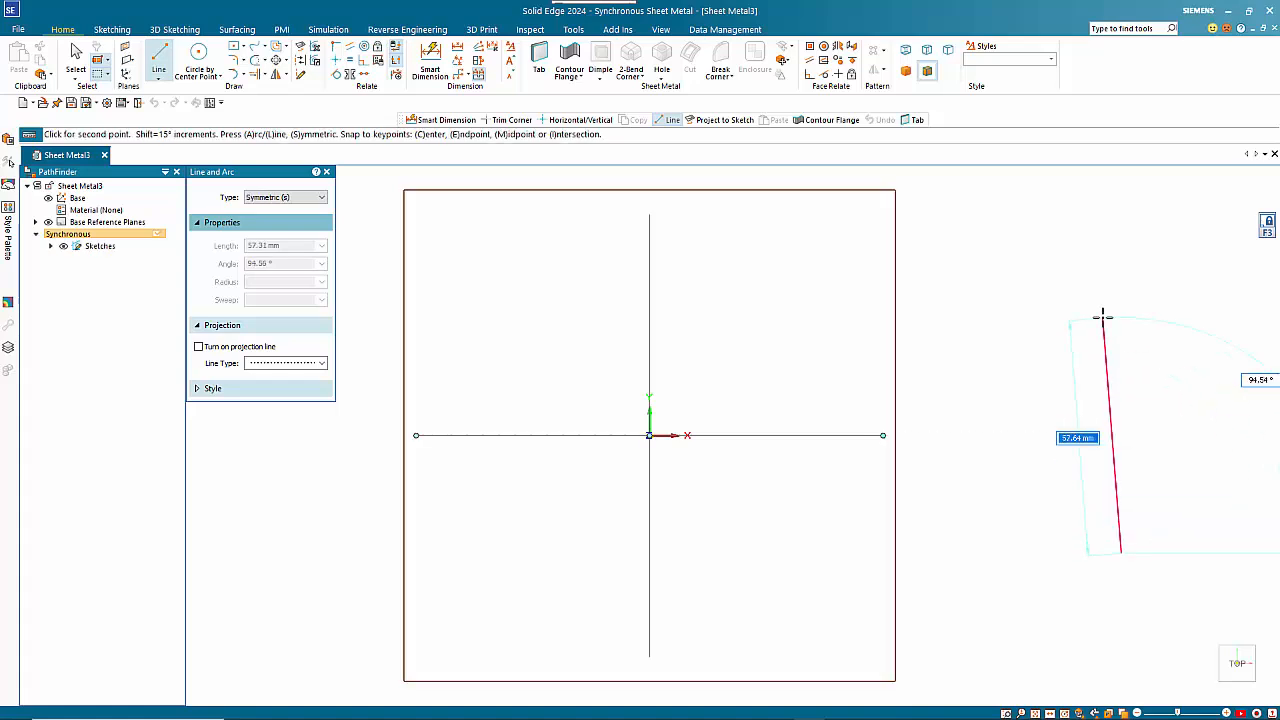
type("40")
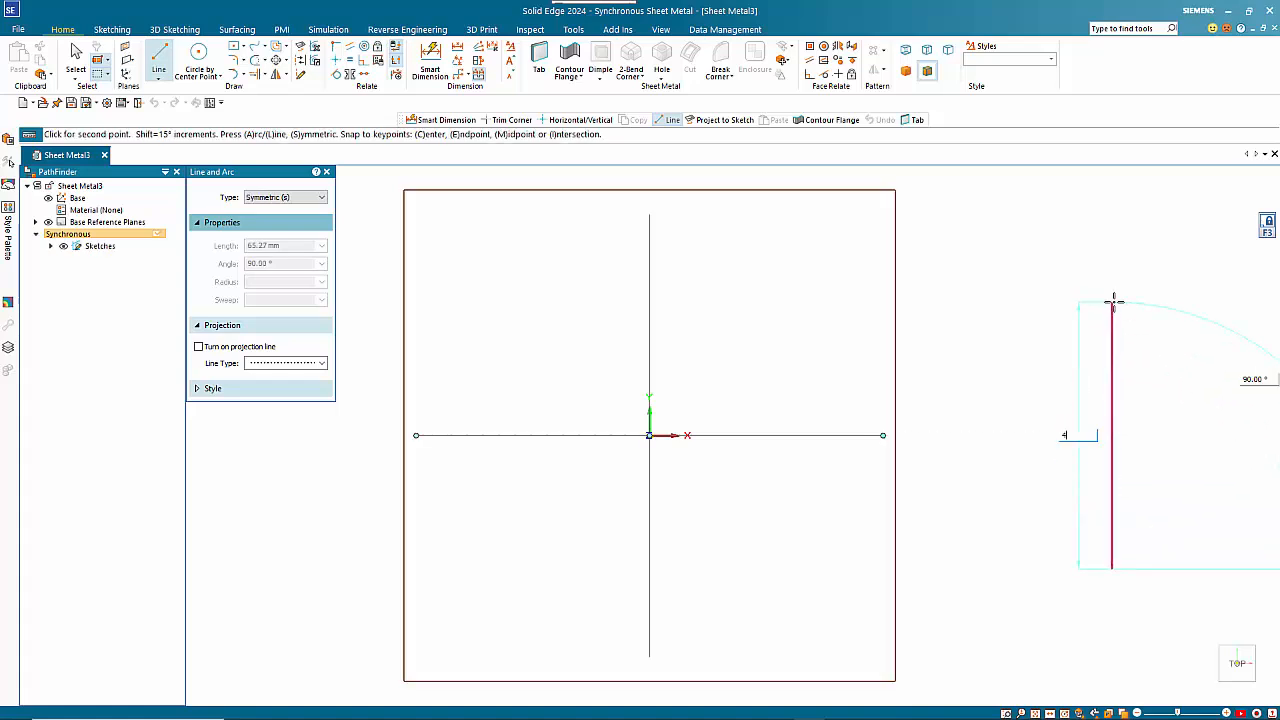
key("Tab")
key("Return")
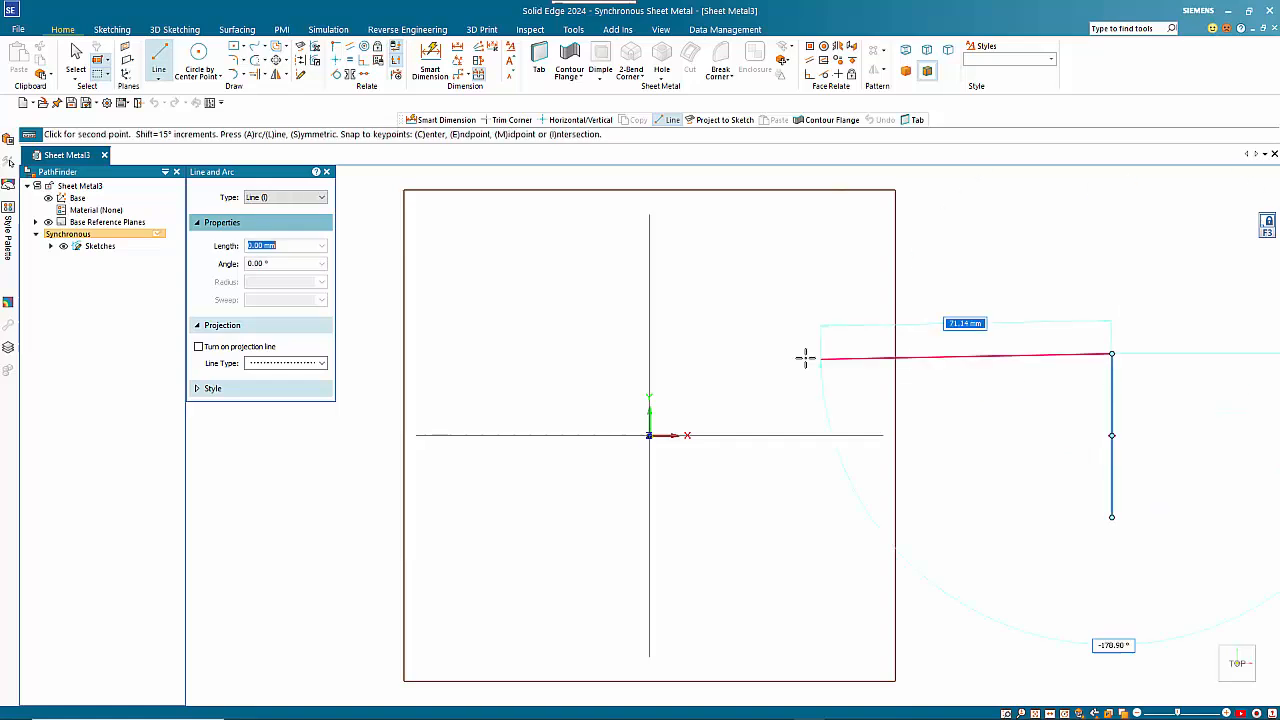
Step: Close the profile with a horizontal line to the Y axis, a slanted edge at -75°, and a horizontal line to the vertical line's lower end
left_click(649, 354)
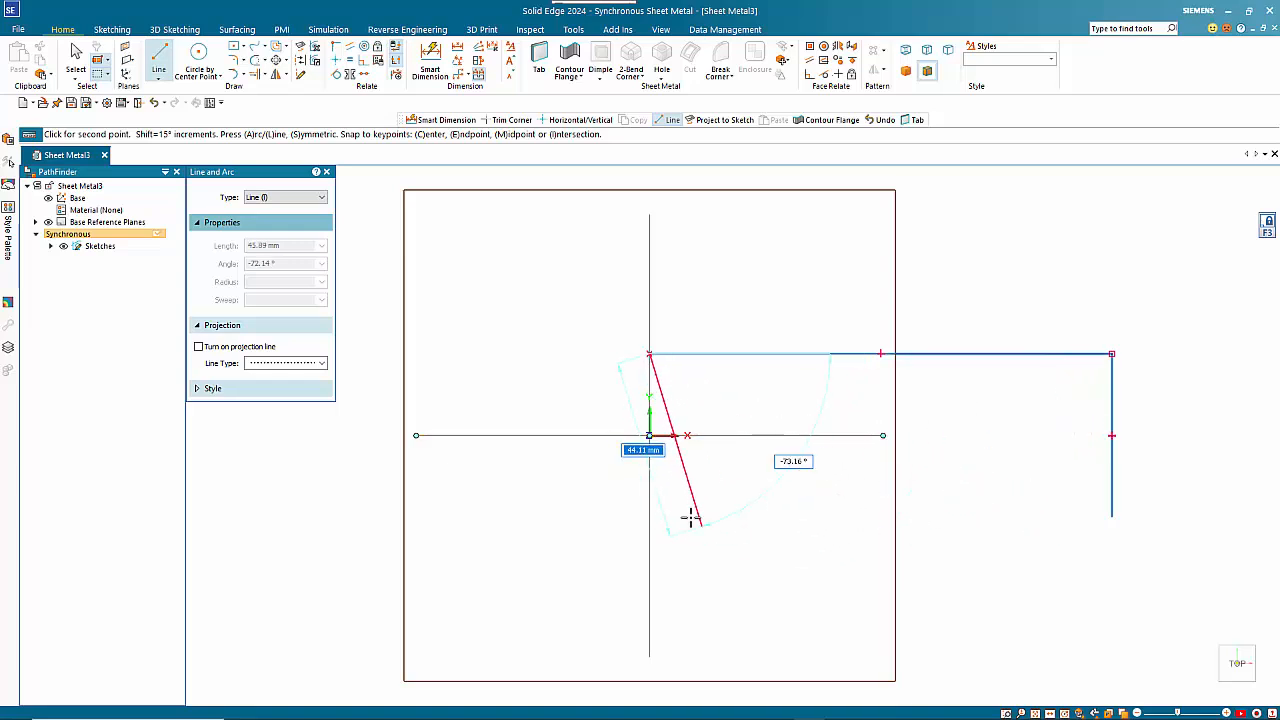
key("Tab")
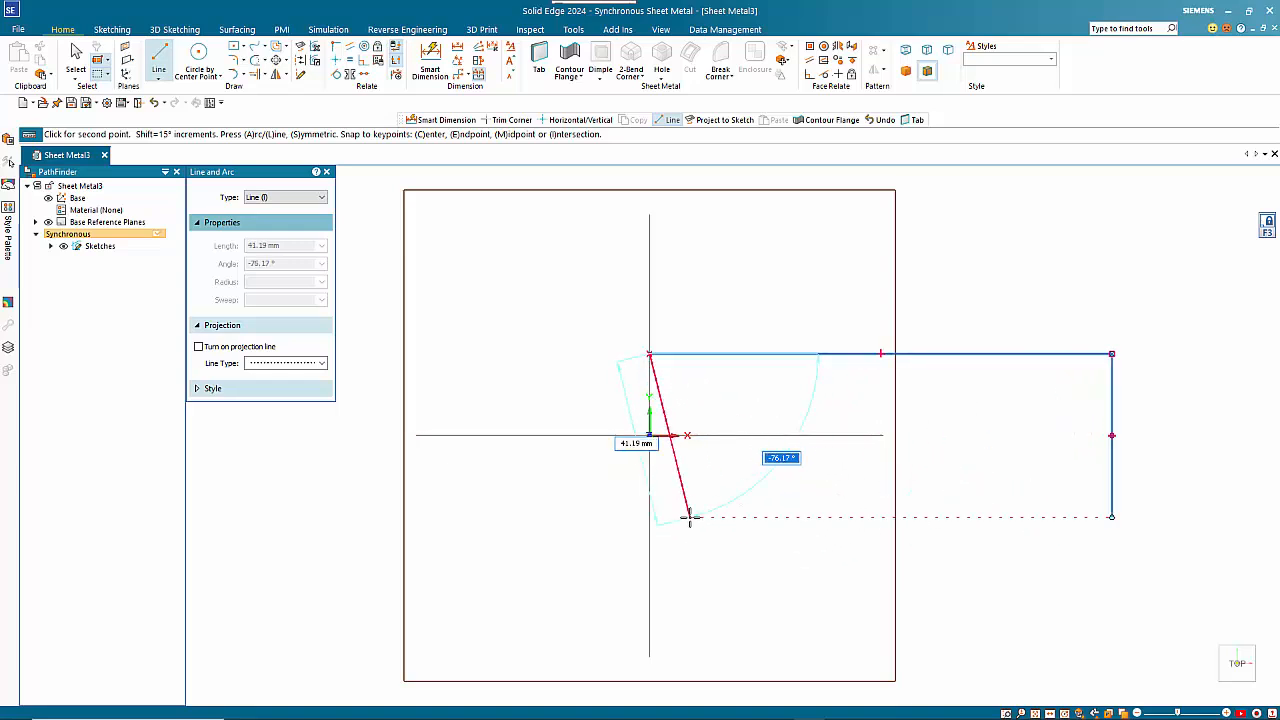
type("-75")
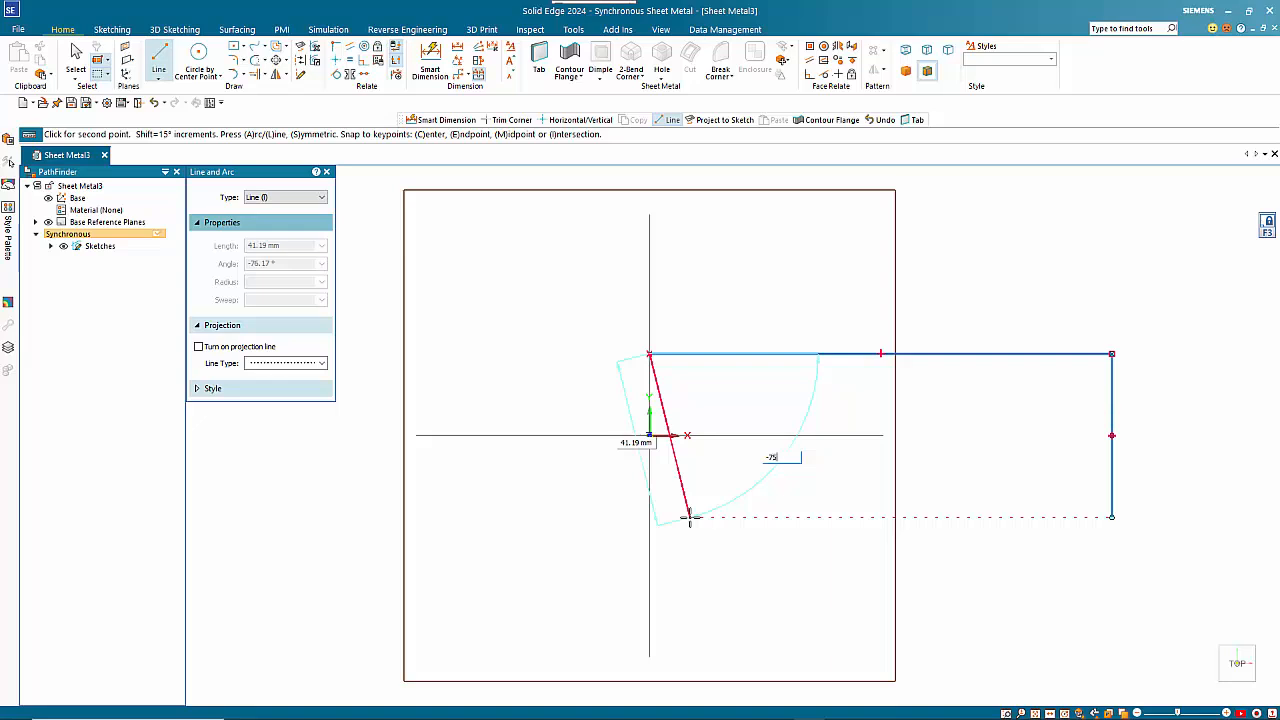
key("Tab")
left_click(690, 517)
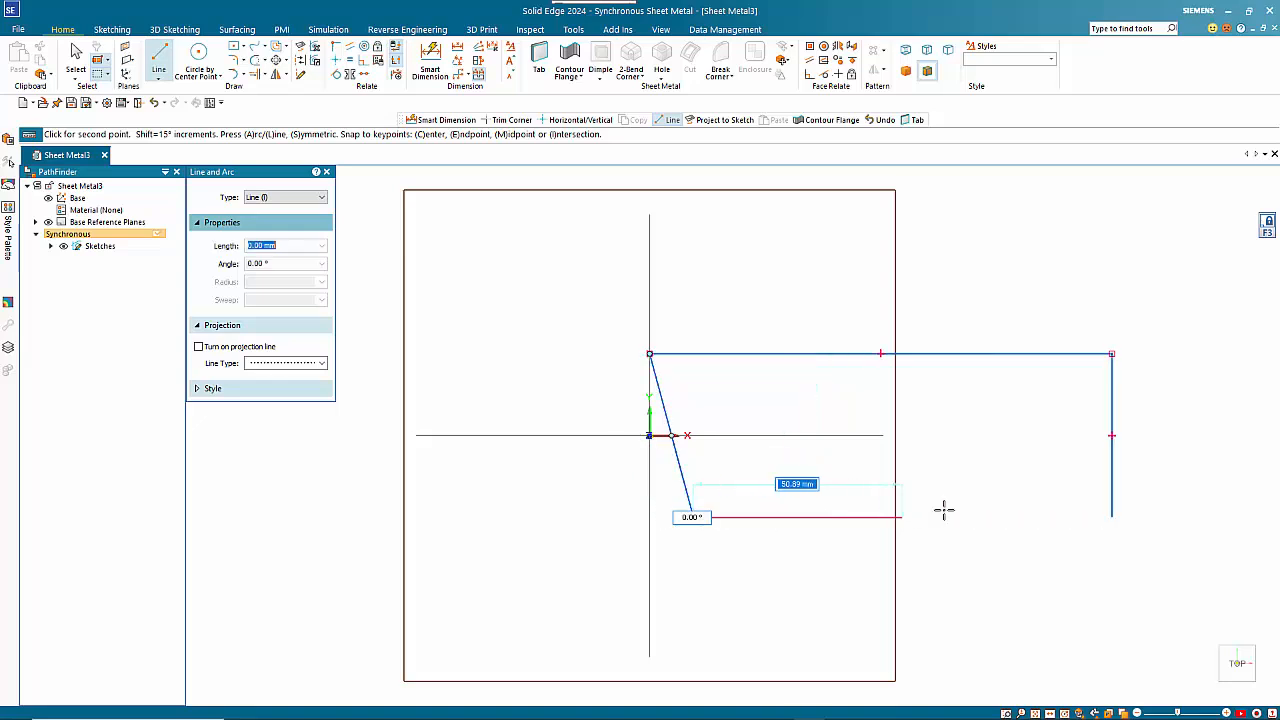
left_click(1112, 518)
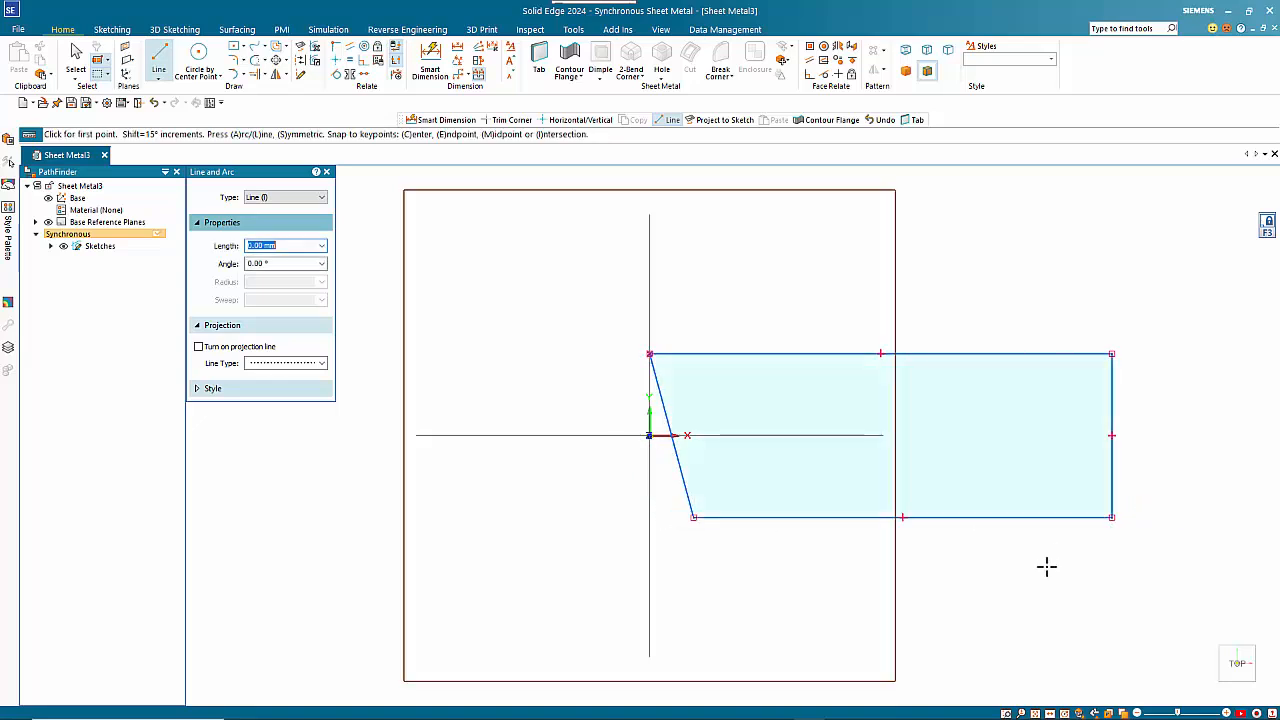
Step: Dimension the profile's right vertical edge and set the upper horizontal edge's length to 110 mm
left_click(430, 64)
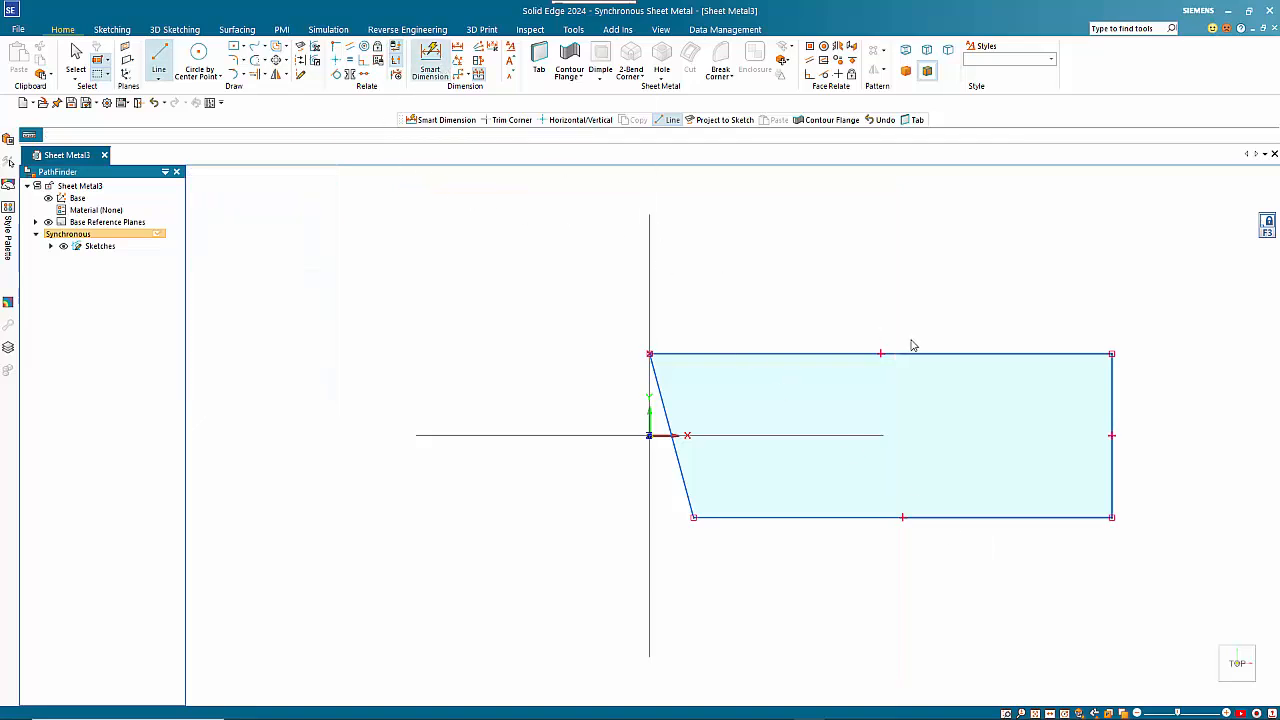
left_click(1112, 392)
left_click(1176, 400)
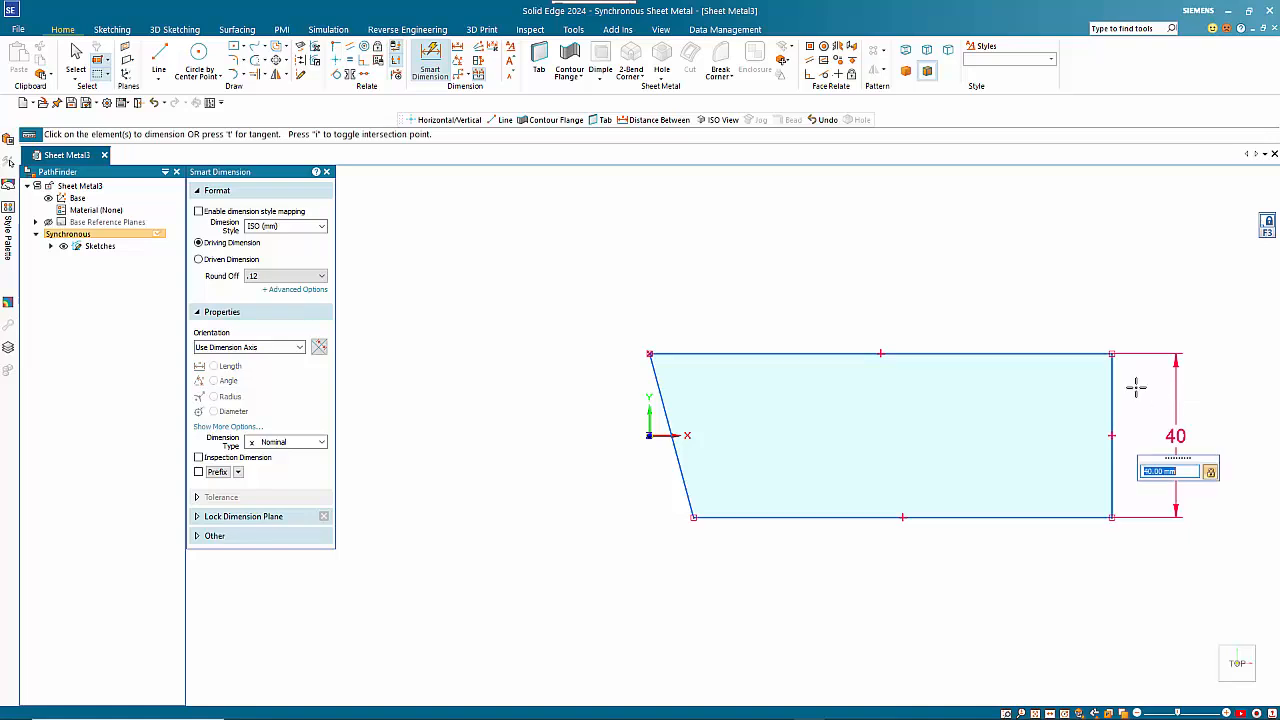
left_click(1021, 355)
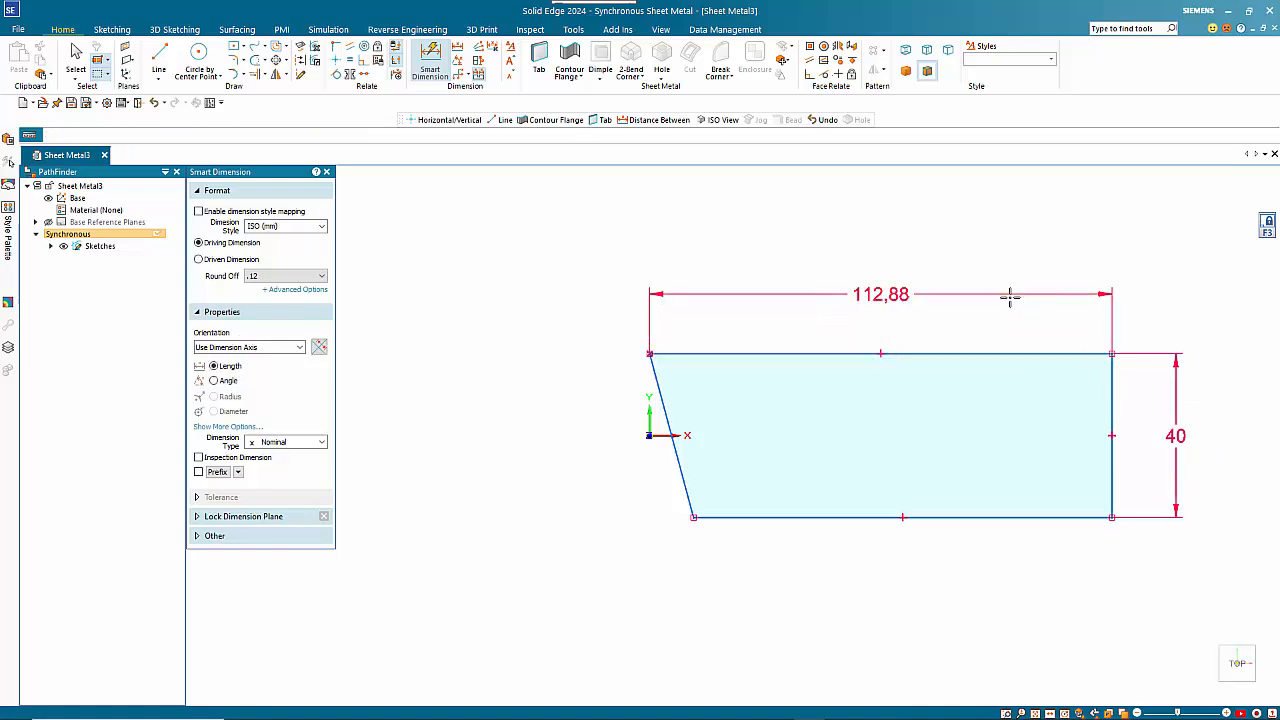
left_click(1010, 295)
type("110")
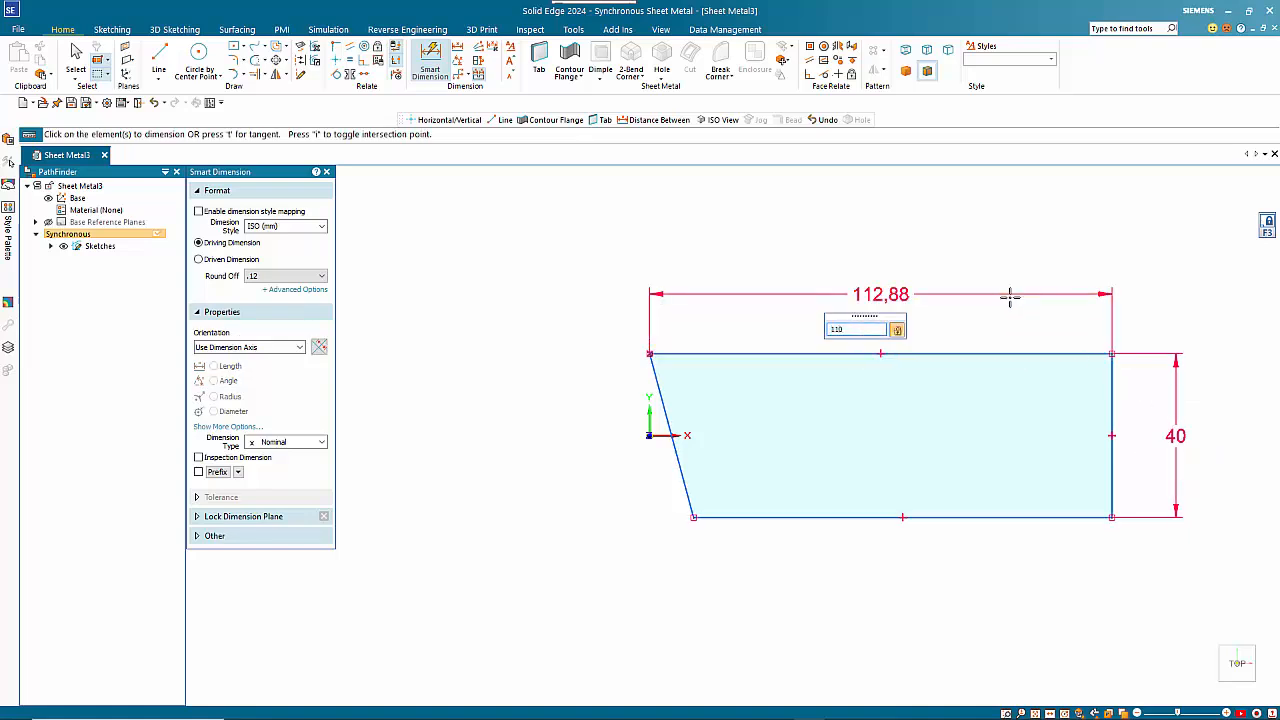
key("Return")
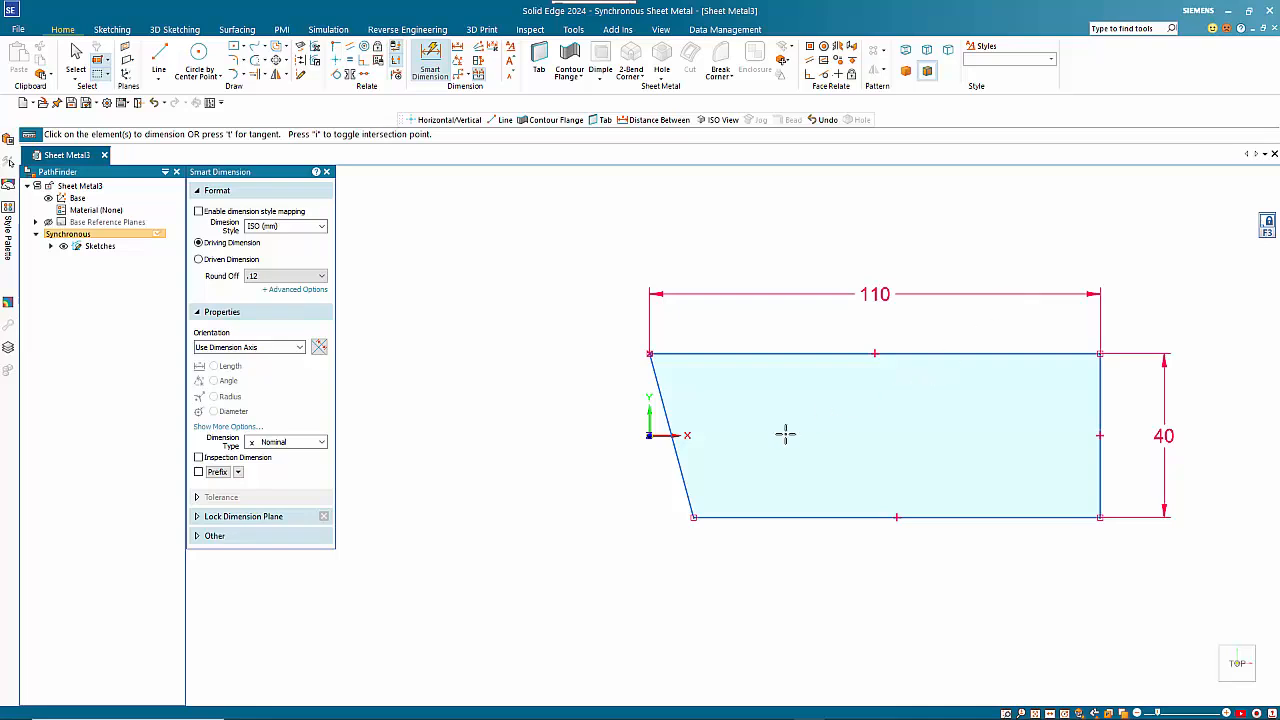
Step: Add an angle dimension between the slanted edge and the vertical, placed below the profile
left_click(680, 471)
key("a")
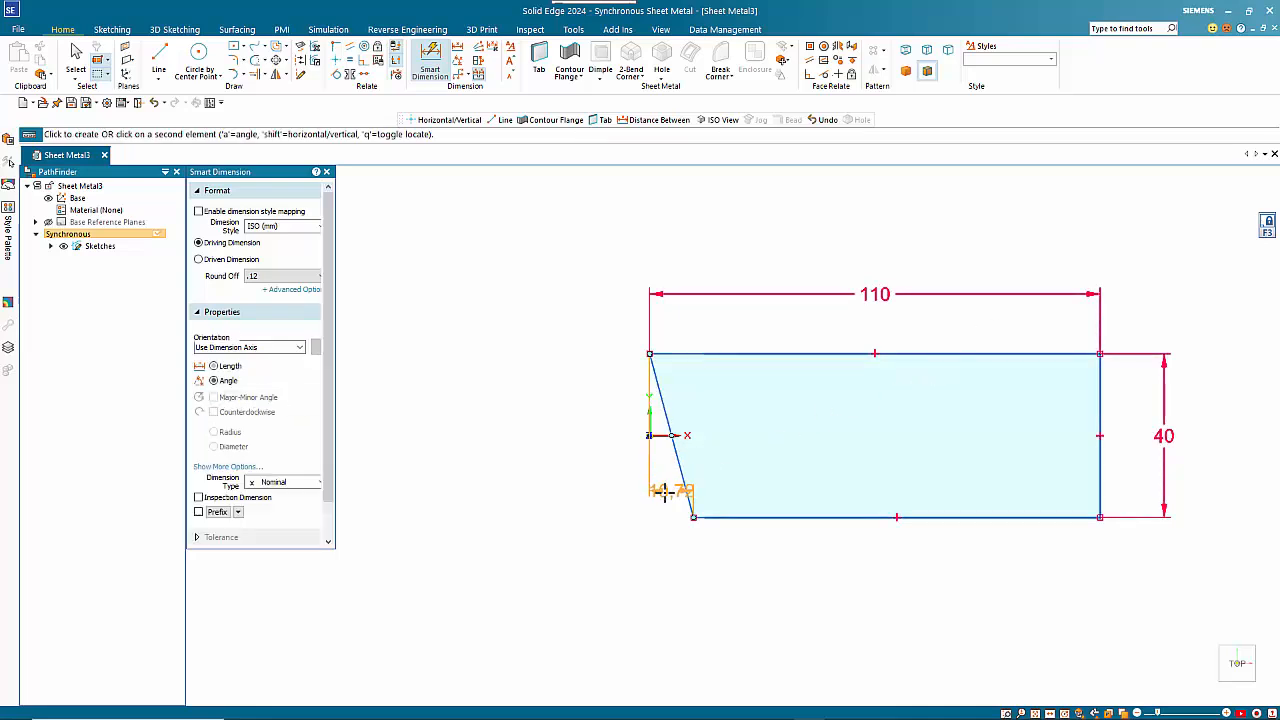
left_click(685, 622)
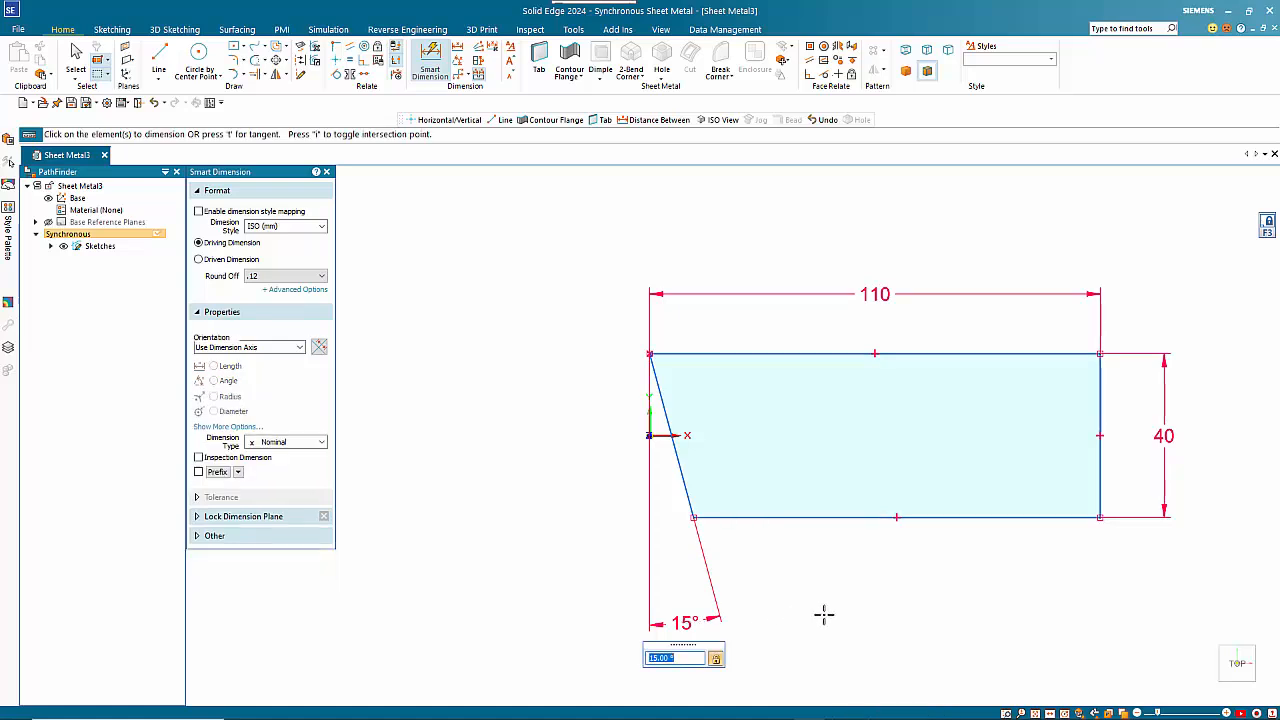
Step: Set the MaterialThickness variable to 2 mm in the variable table
key("ctrl+i")
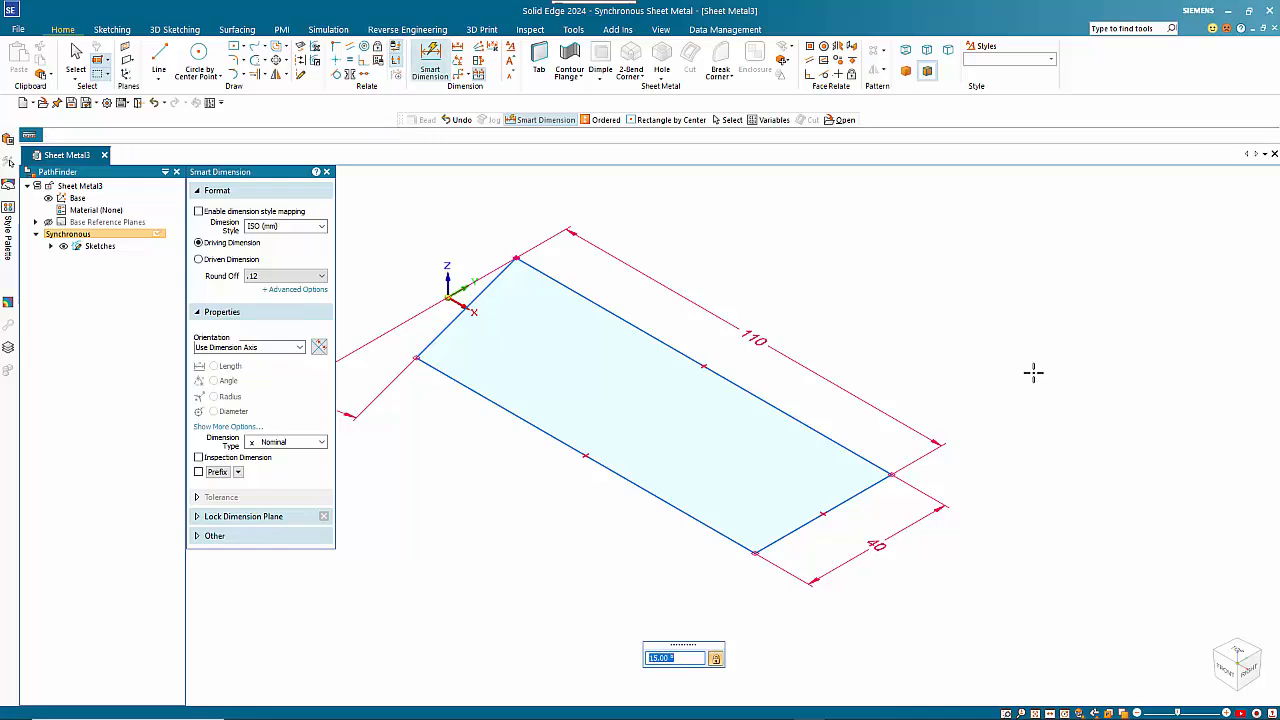
scroll(1087, 391, "down", 2)
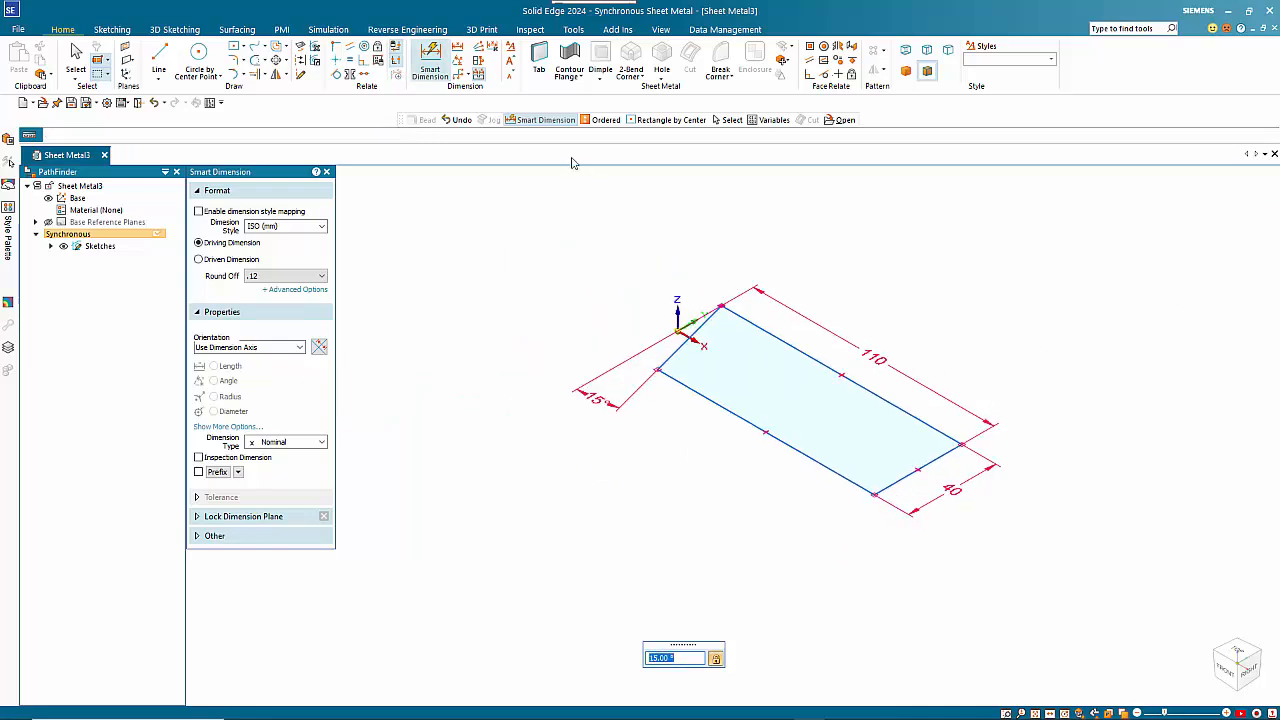
left_click(211, 106)
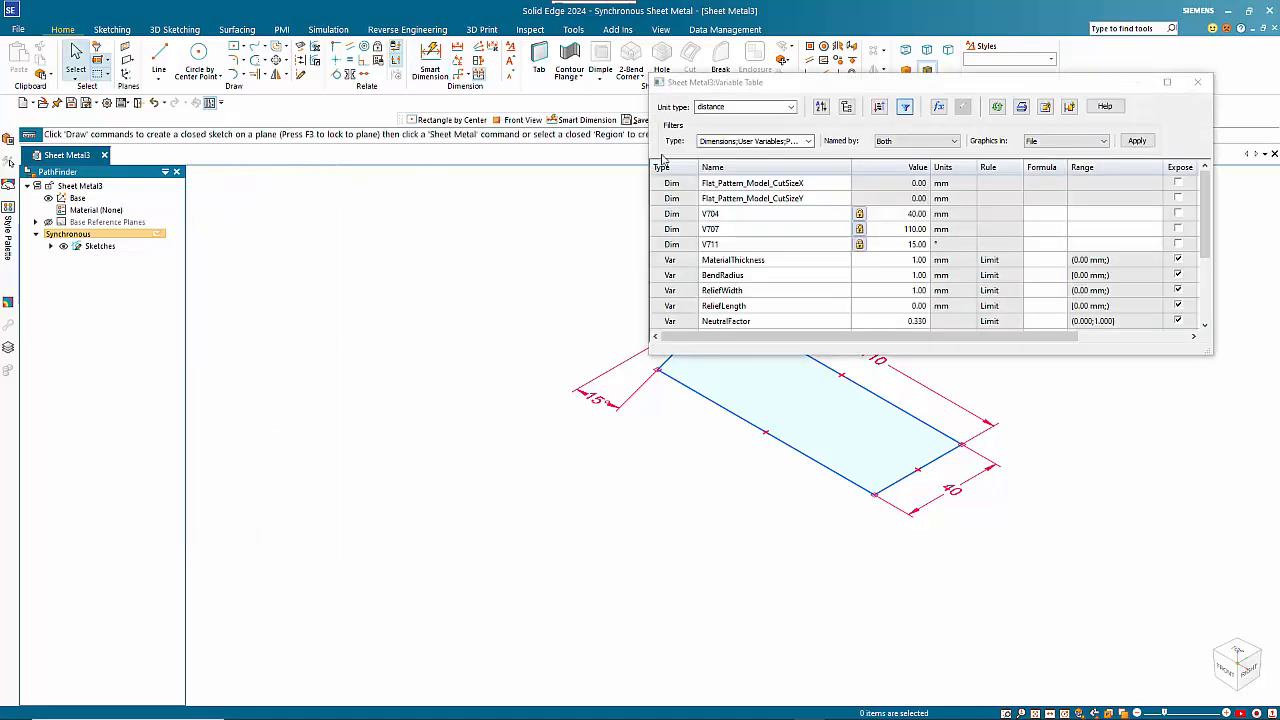
left_click(900, 260)
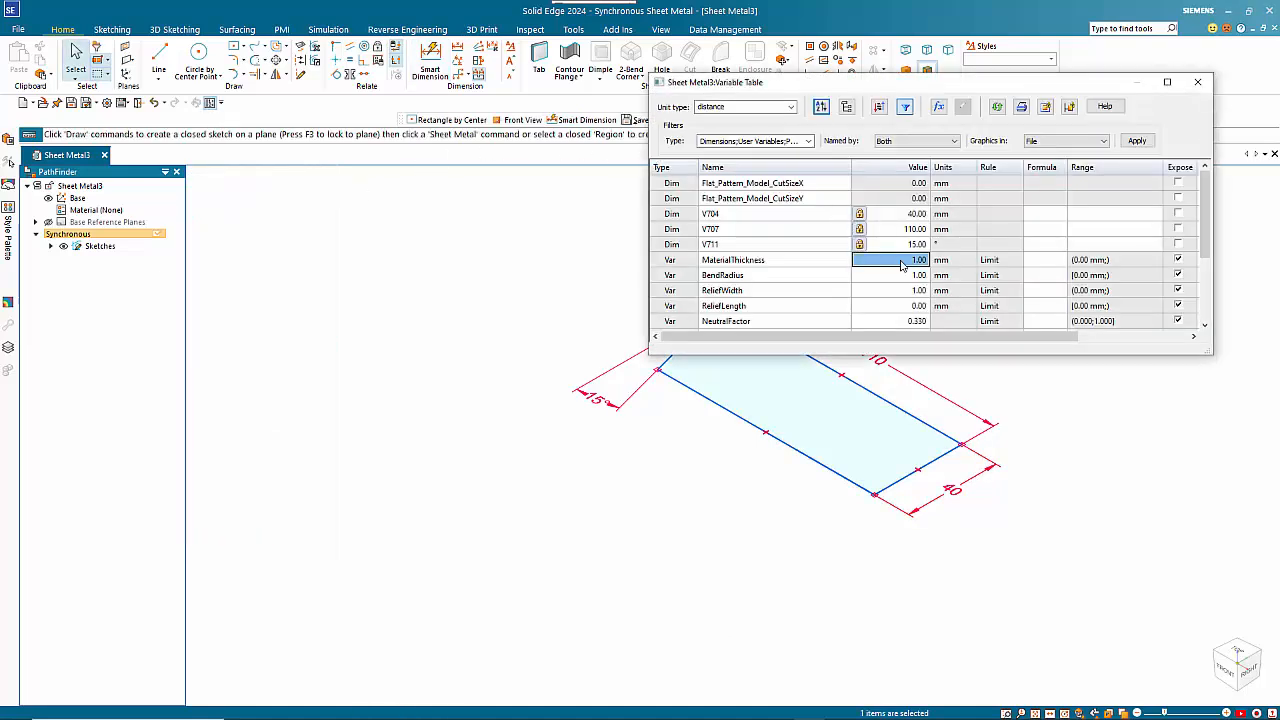
left_click(903, 266)
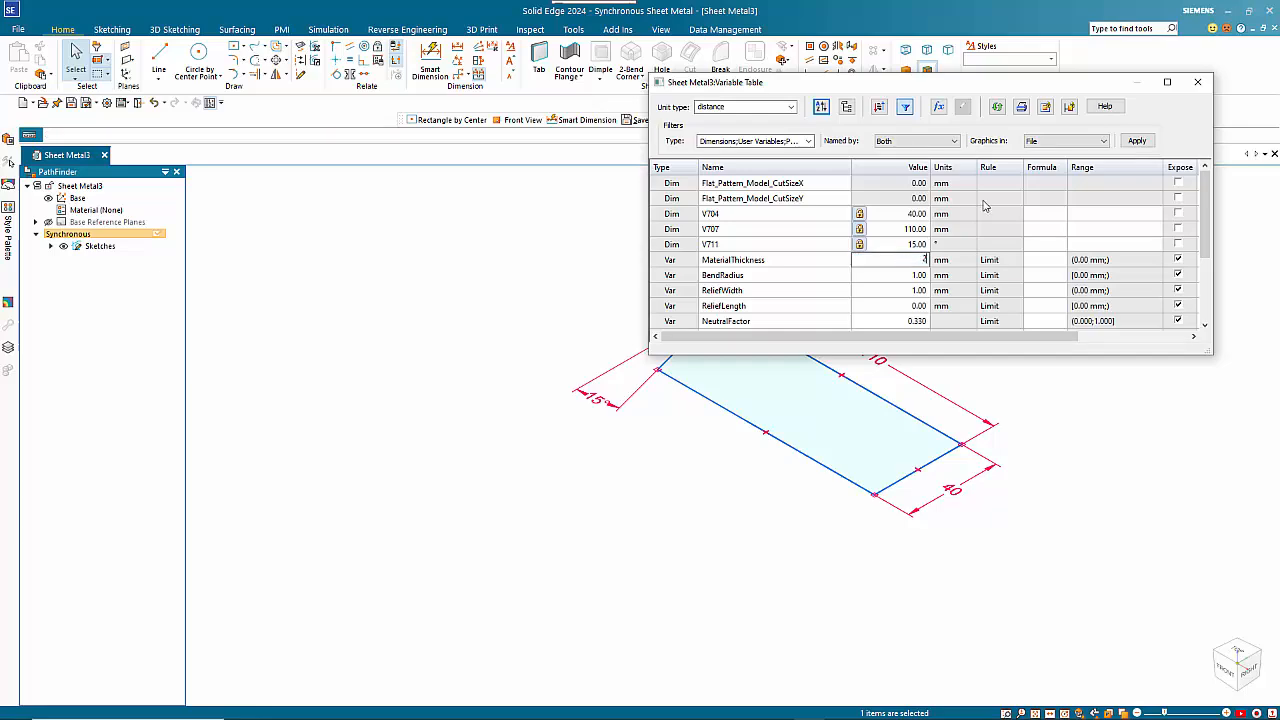
key("Return")
left_click(1197, 82)
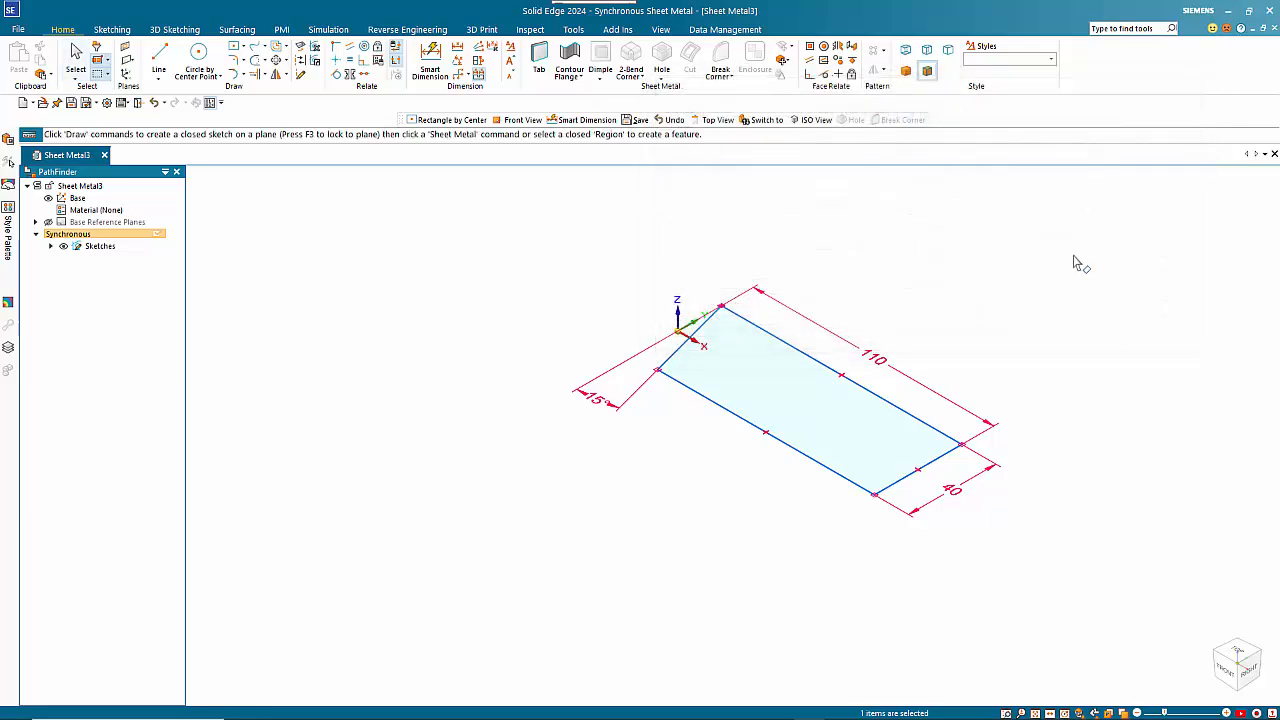
key("Escape")
Step: Create a 2 mm thick base tab from the sketch region, with the thickness directed downward
left_click(760, 405)
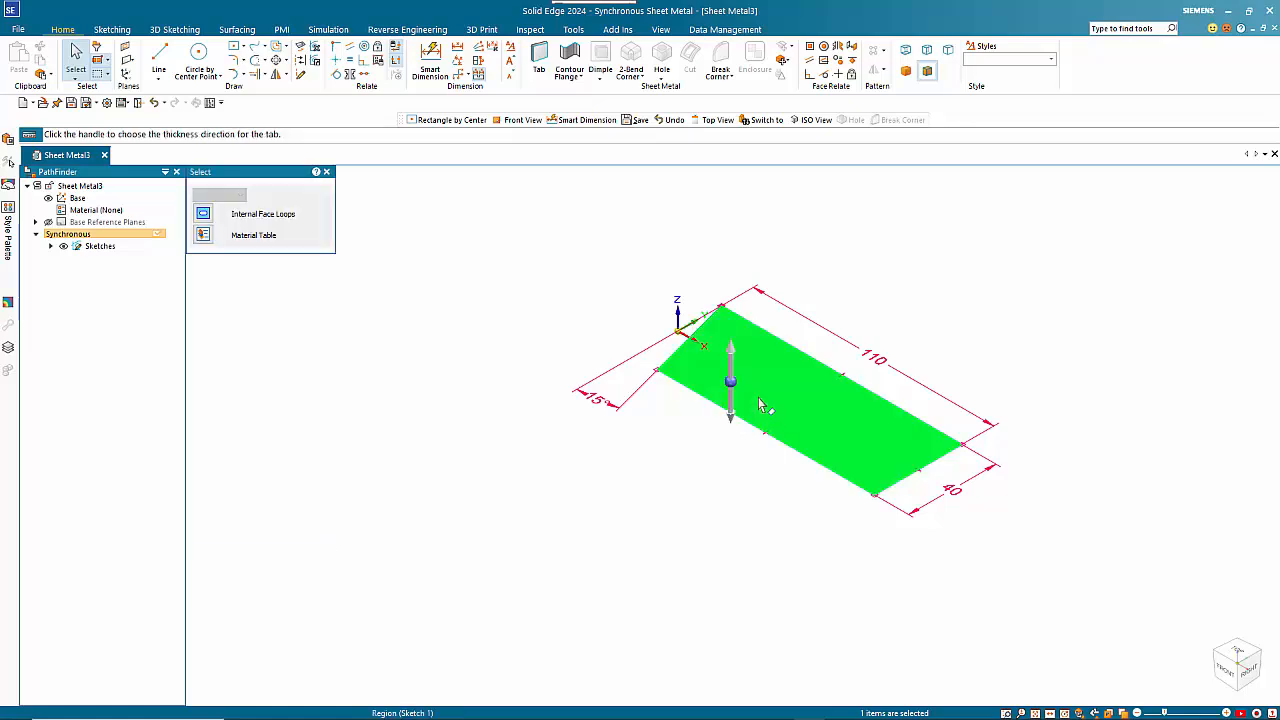
left_click(731, 376)
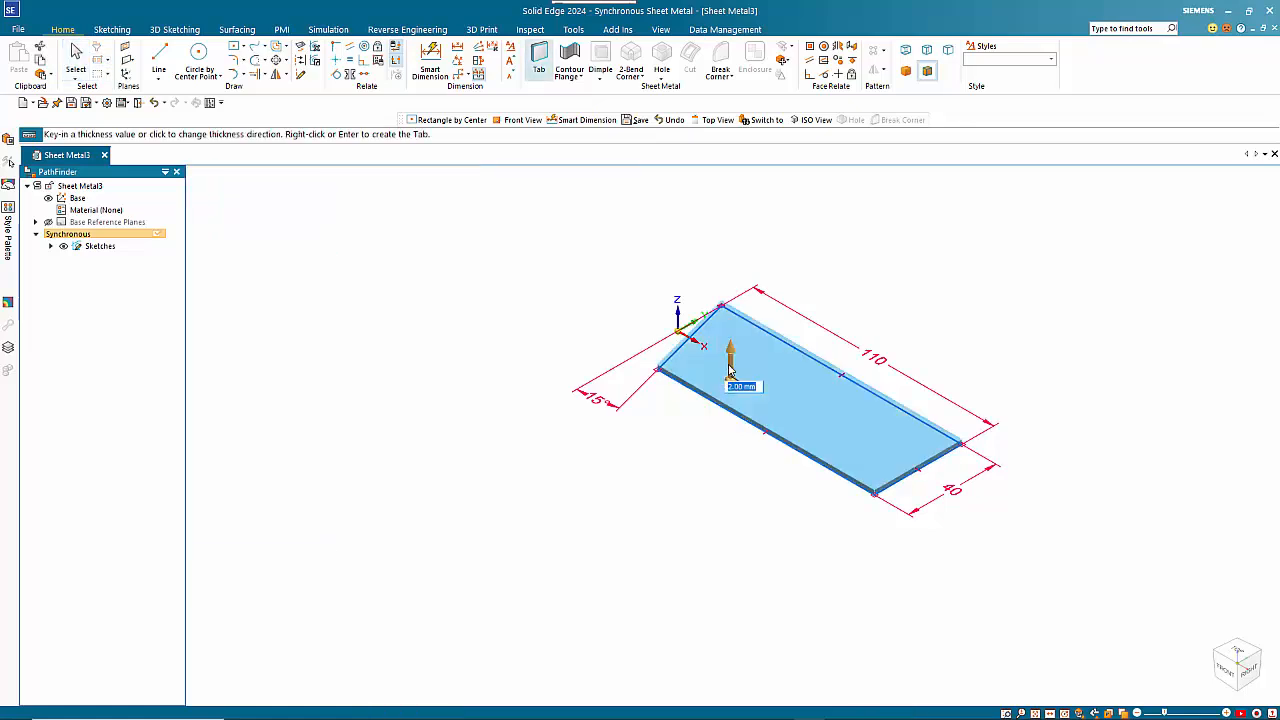
left_click(730, 371)
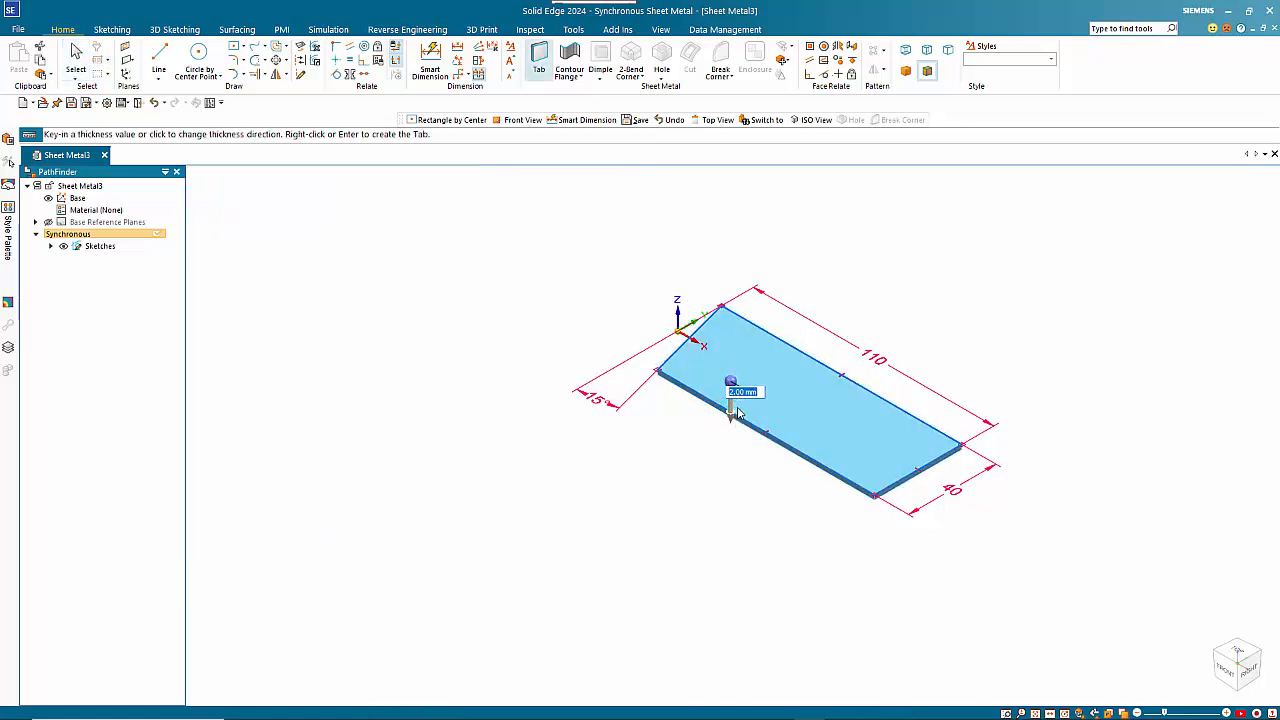
right_click(712, 478)
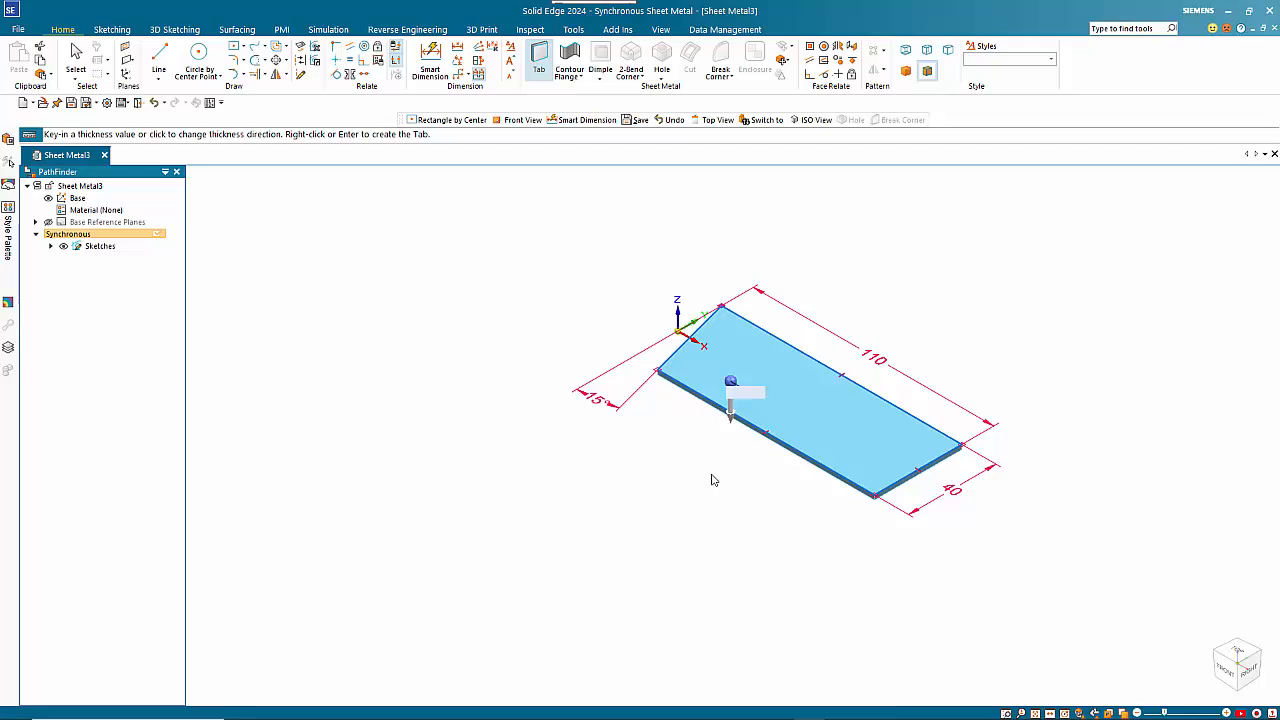
Step: Add an upward flange about 23 mm long at 120° along the tab's slanted edge
left_click(678, 359)
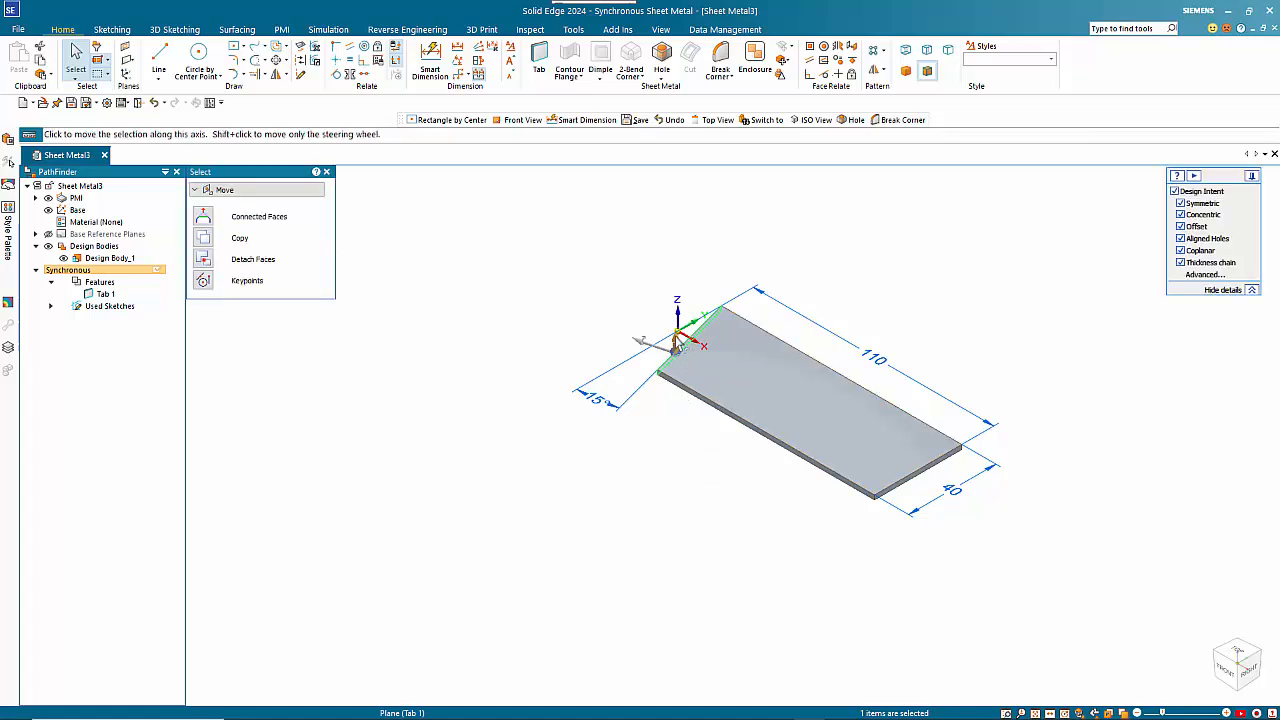
left_click(677, 345)
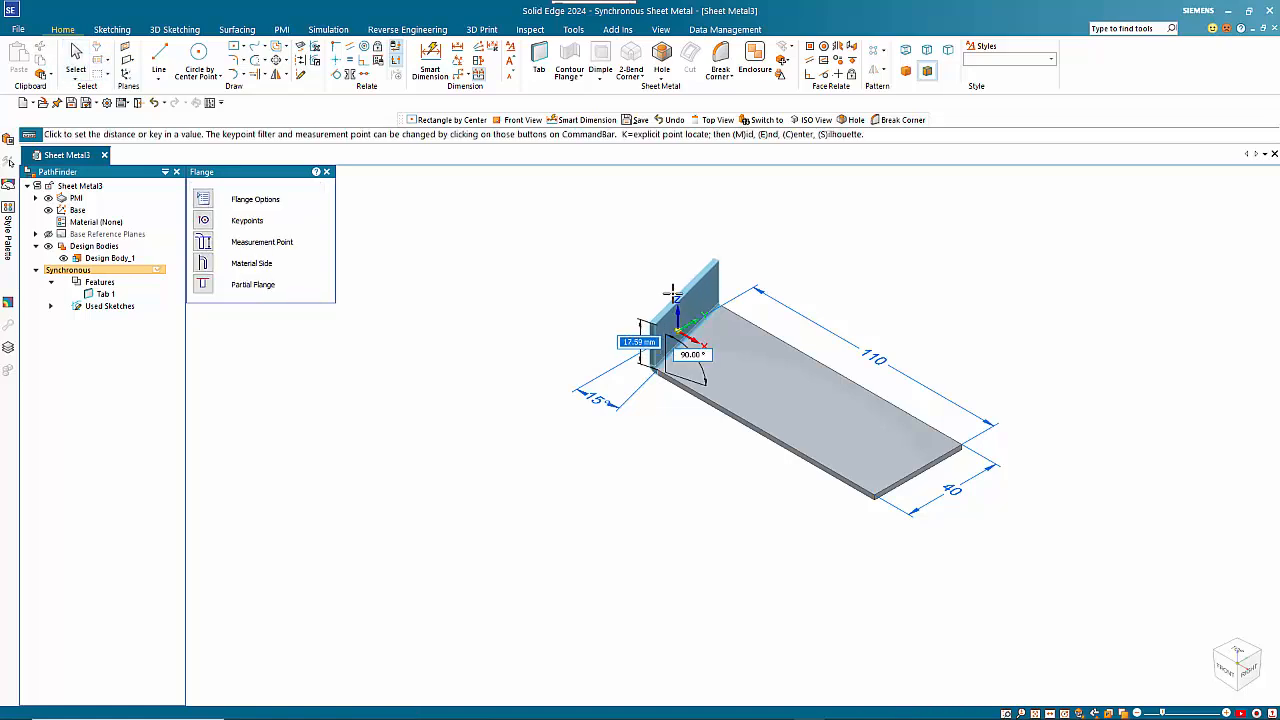
type("12")
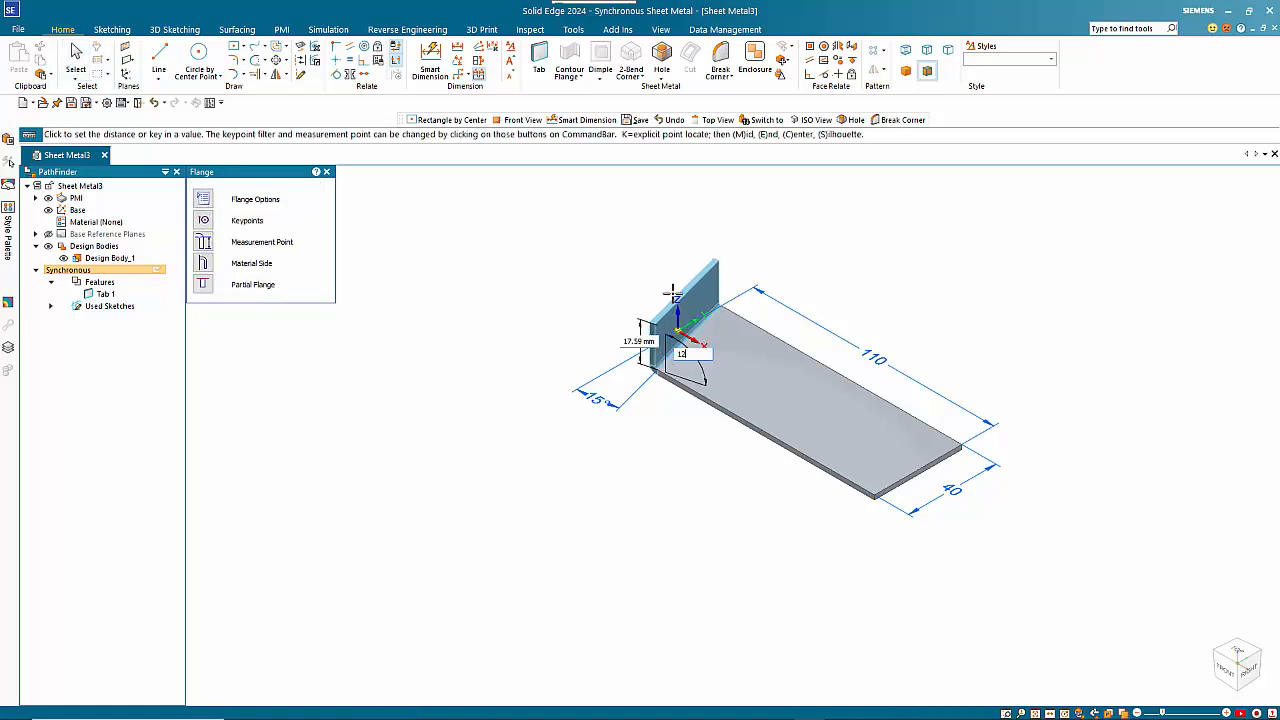
type("0")
key("Tab")
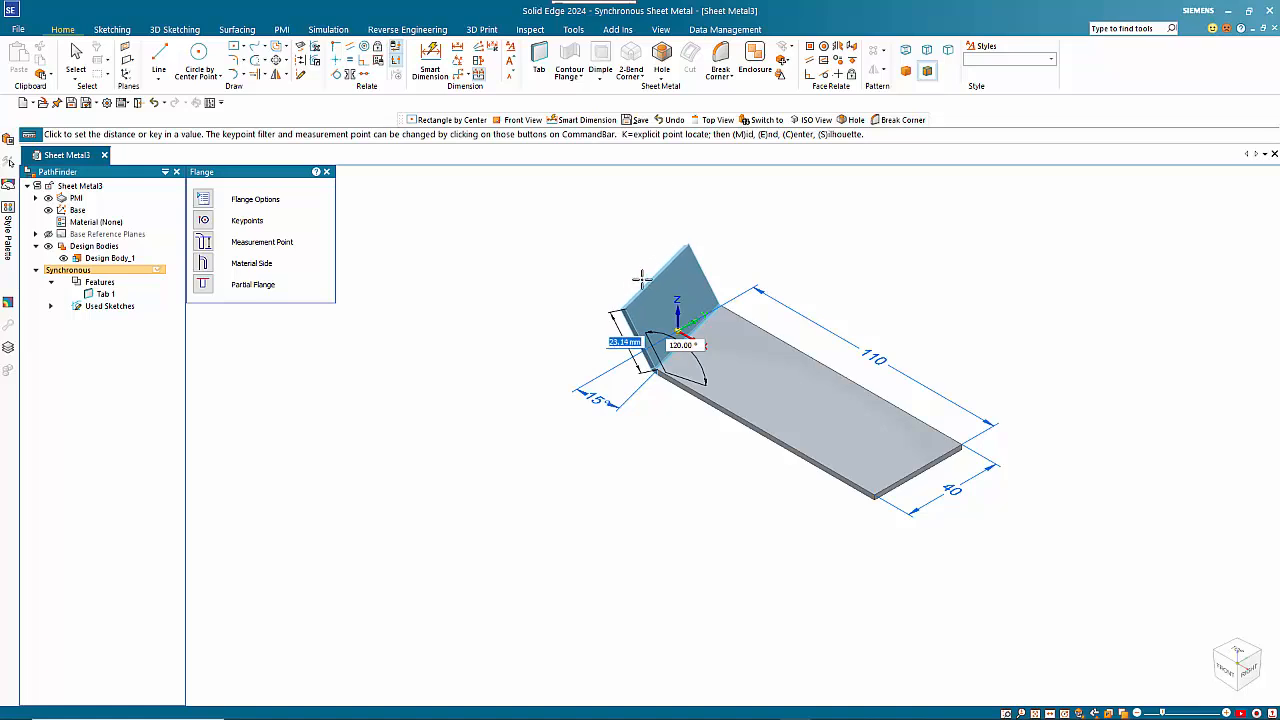
left_click(641, 279)
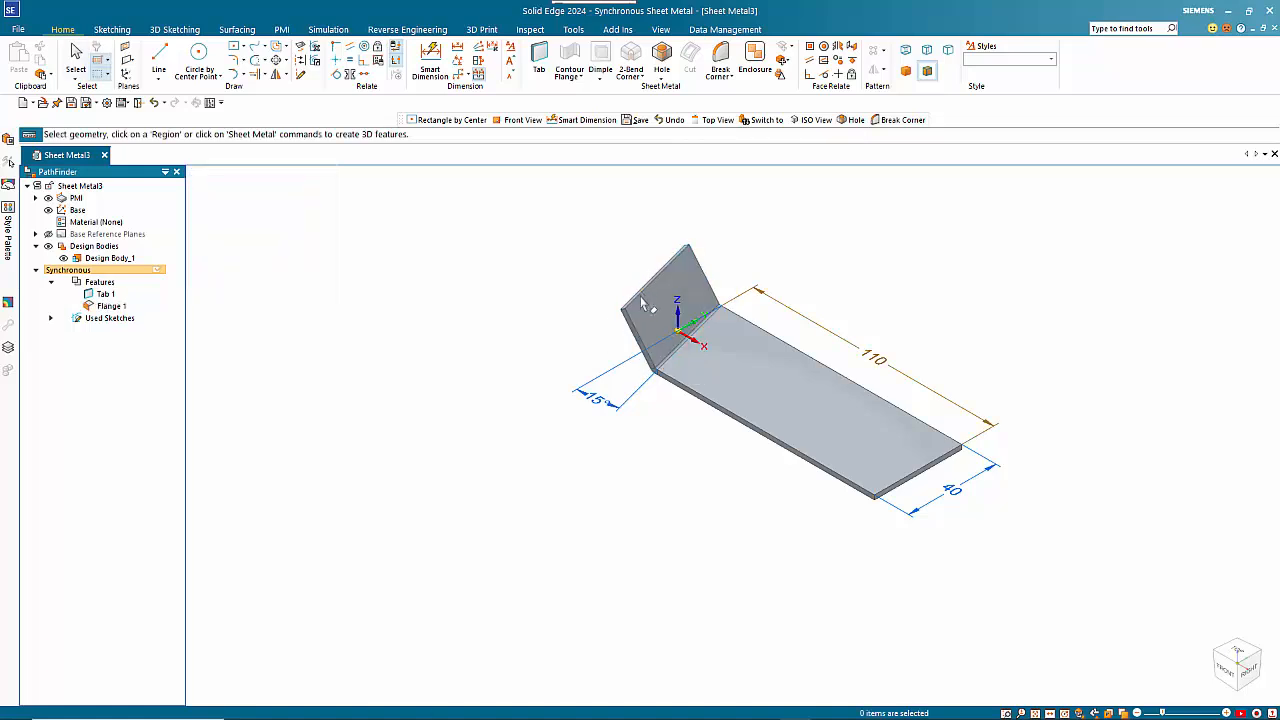
Step: Add a second flange along the upper edge of the angled flange, bent outward at 120° so it runs parallel to the base tab
left_click(641, 292)
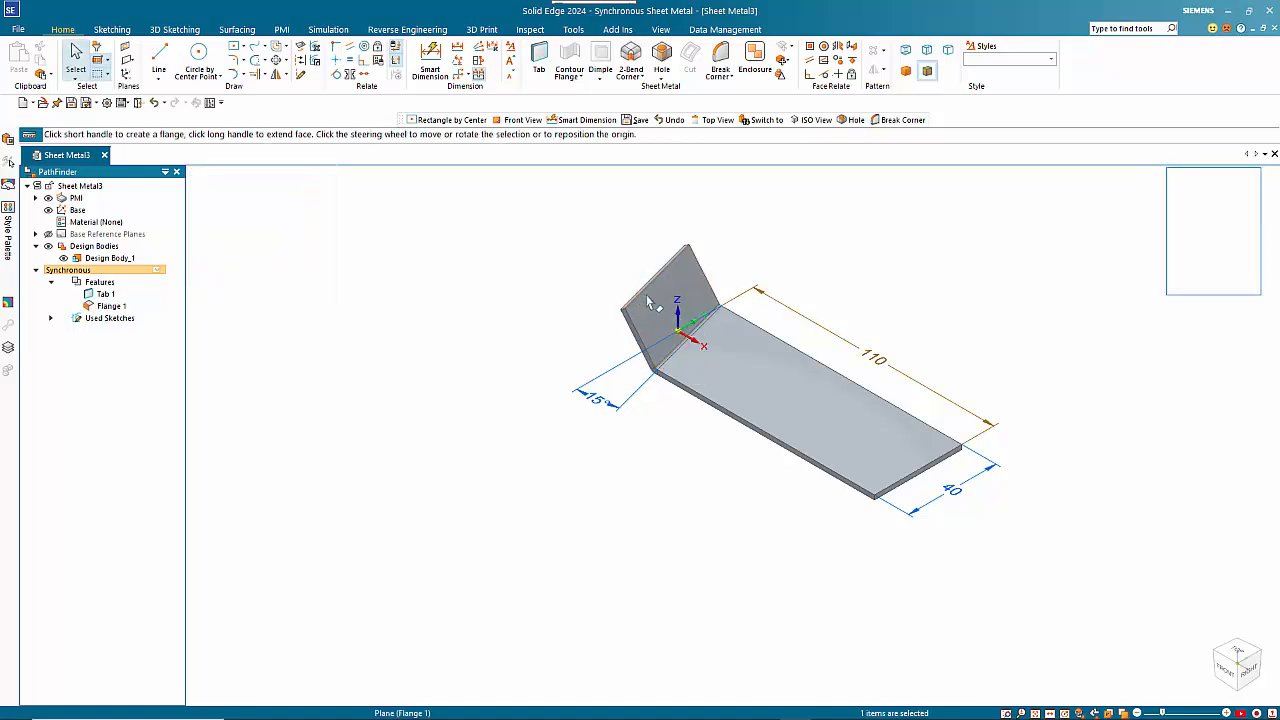
left_click(651, 288)
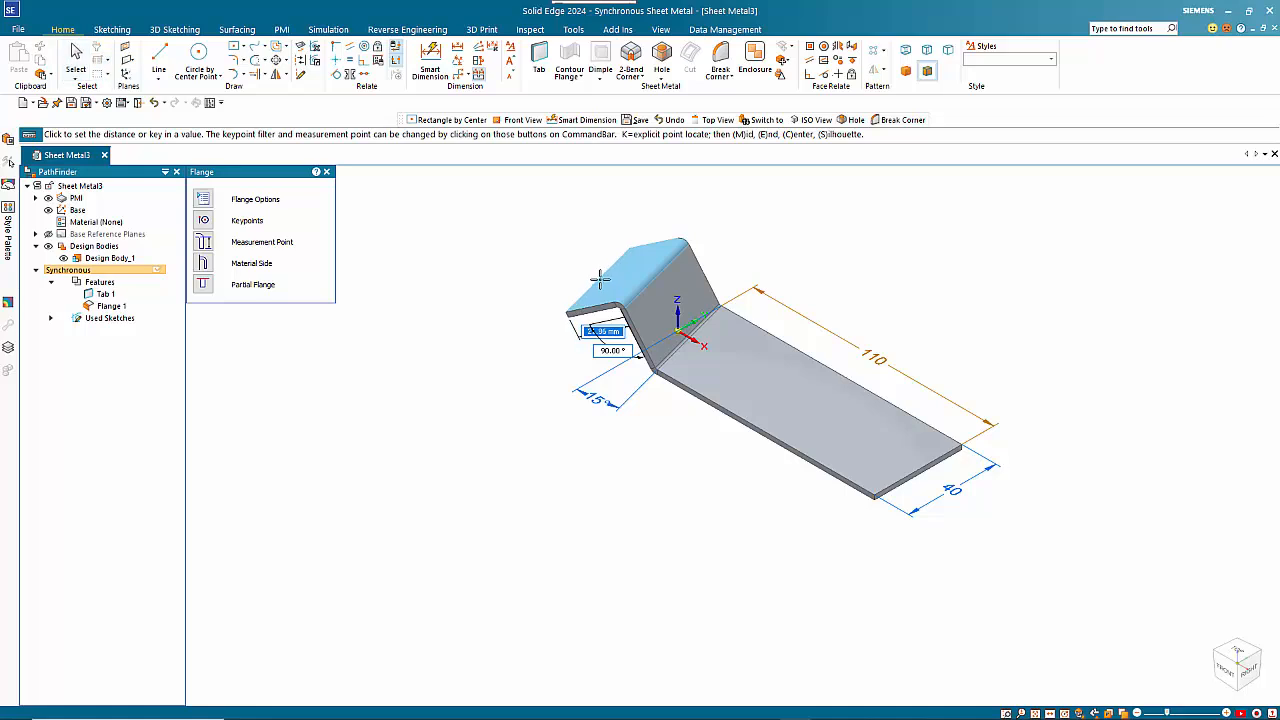
key("BackSpace")
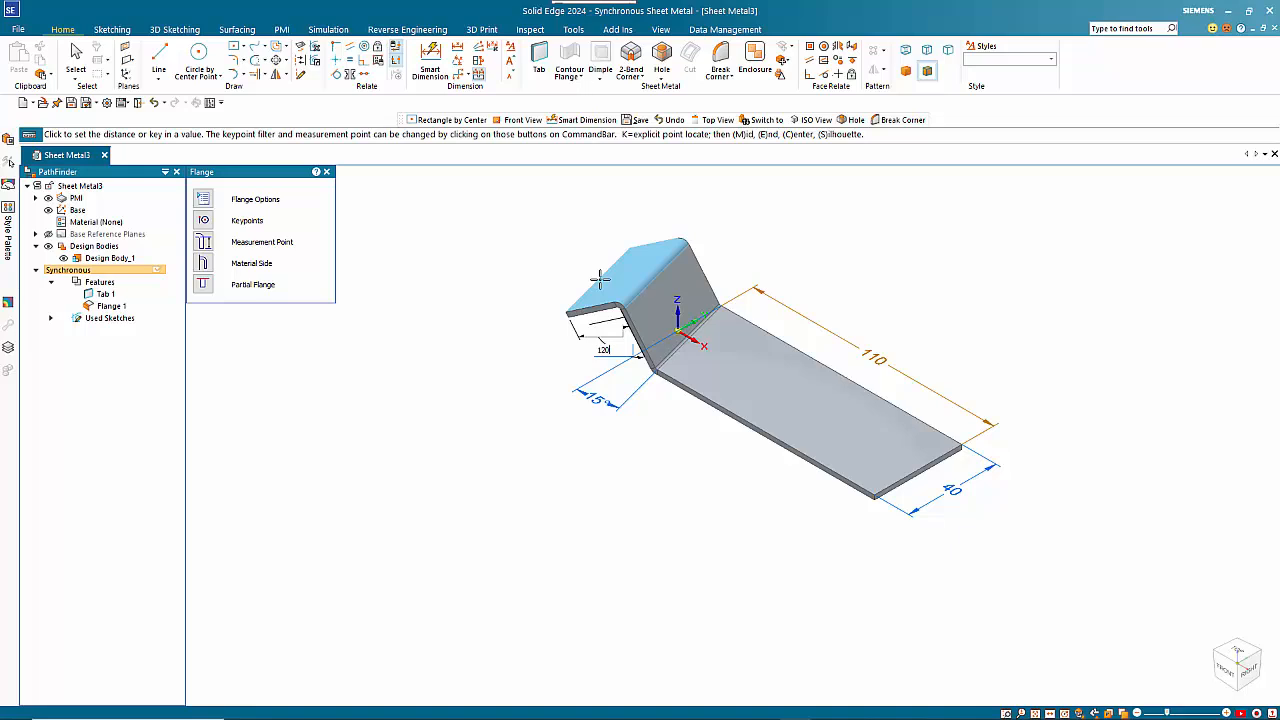
key("Return")
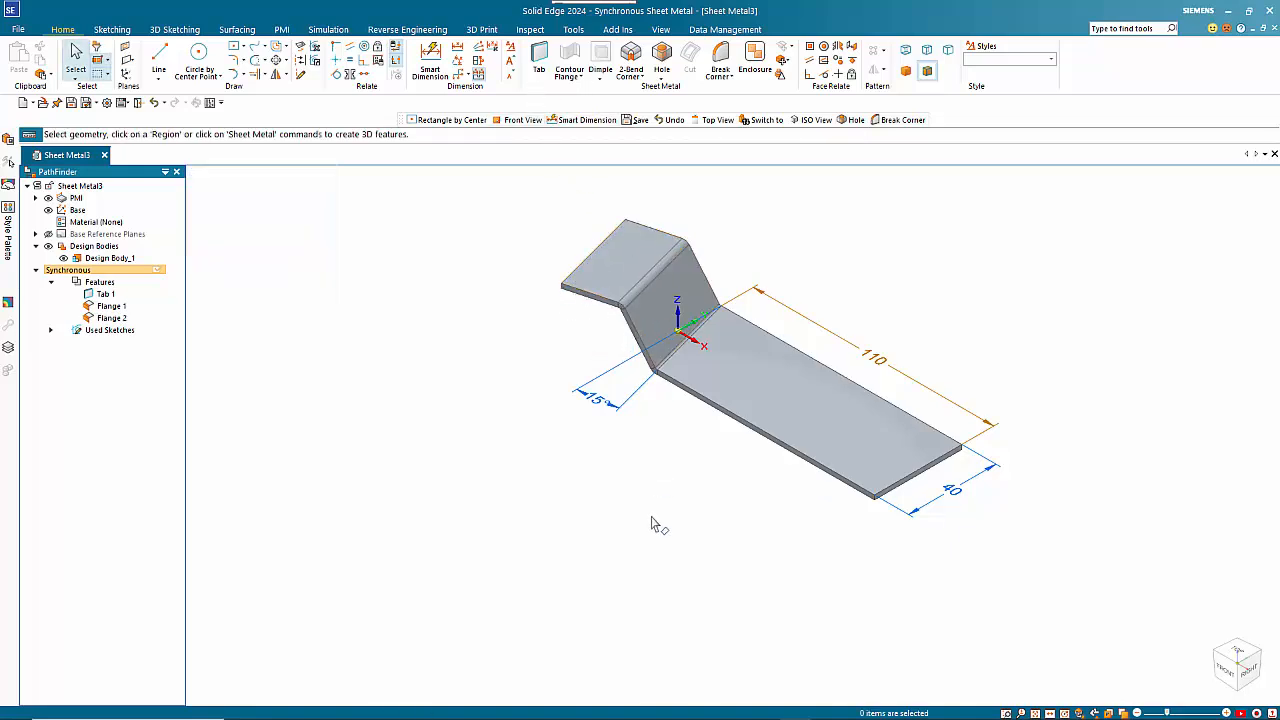
Step: Dimension the height between the base tab's long side edge and the upper flange's lower edge, and set it to 25 mm
middle_click_drag(651, 525, 720, 461)
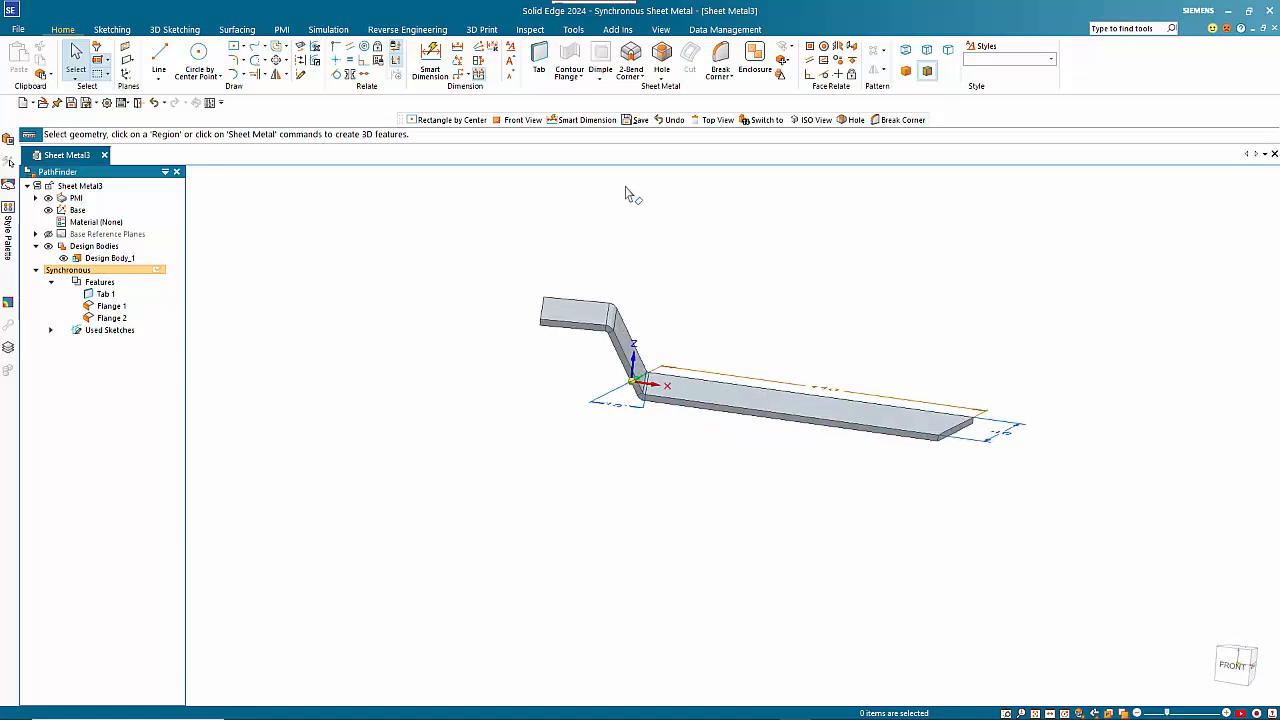
left_click(428, 58)
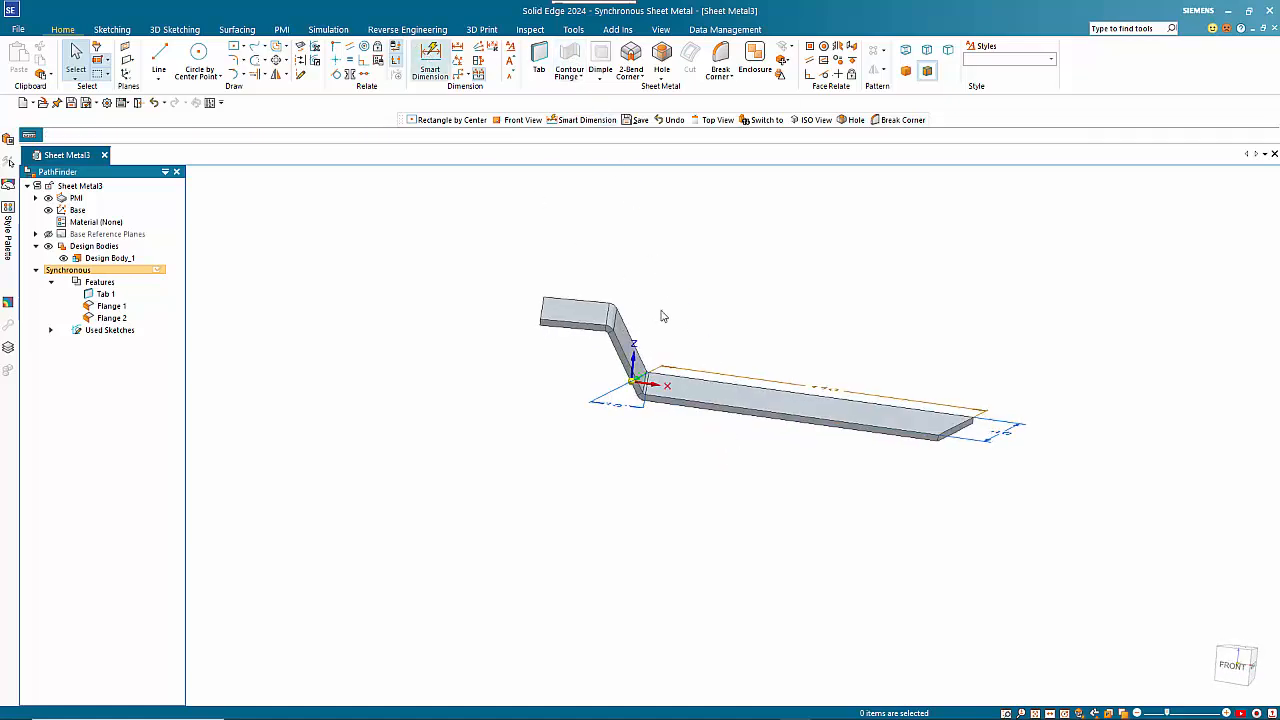
left_click(707, 401)
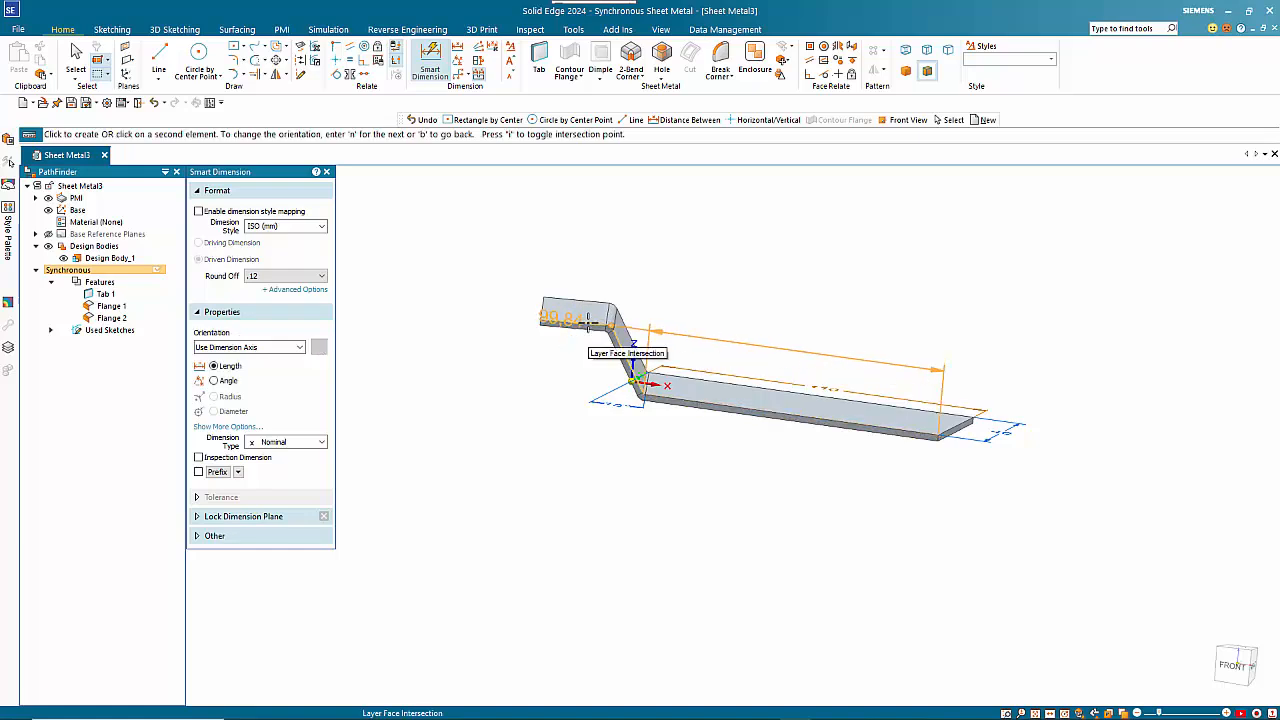
left_click(596, 330)
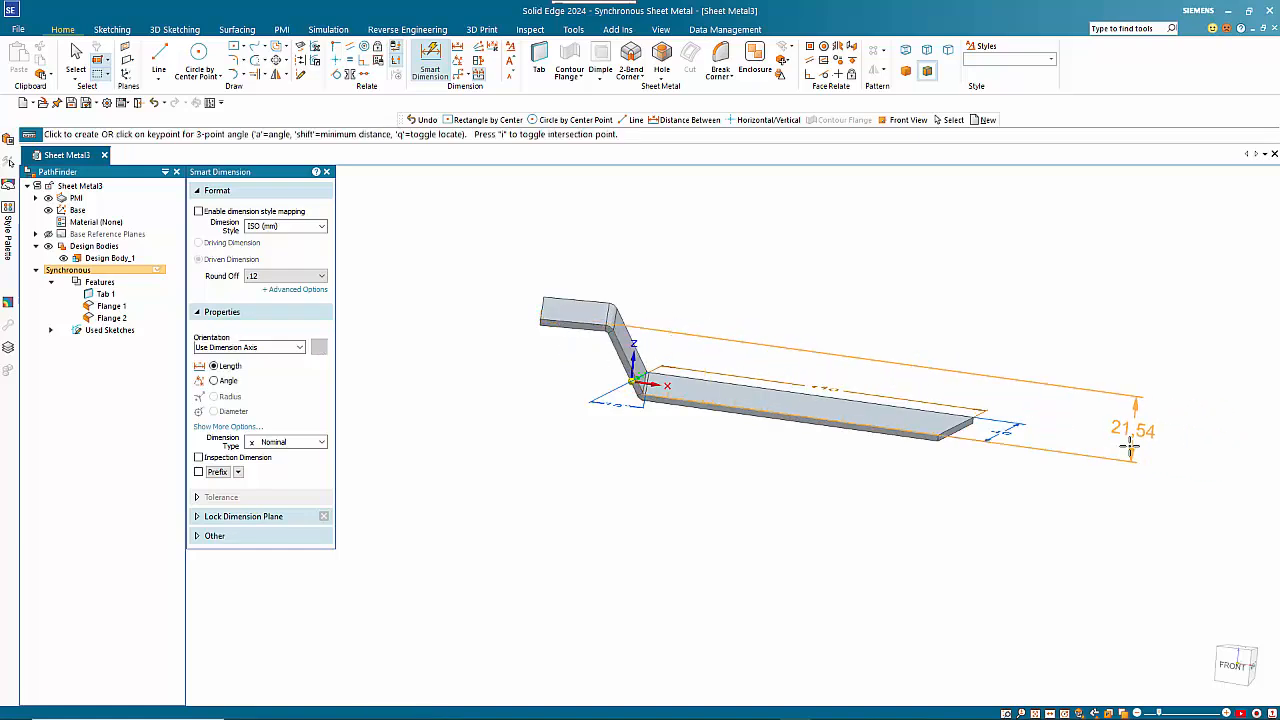
left_click(1139, 457)
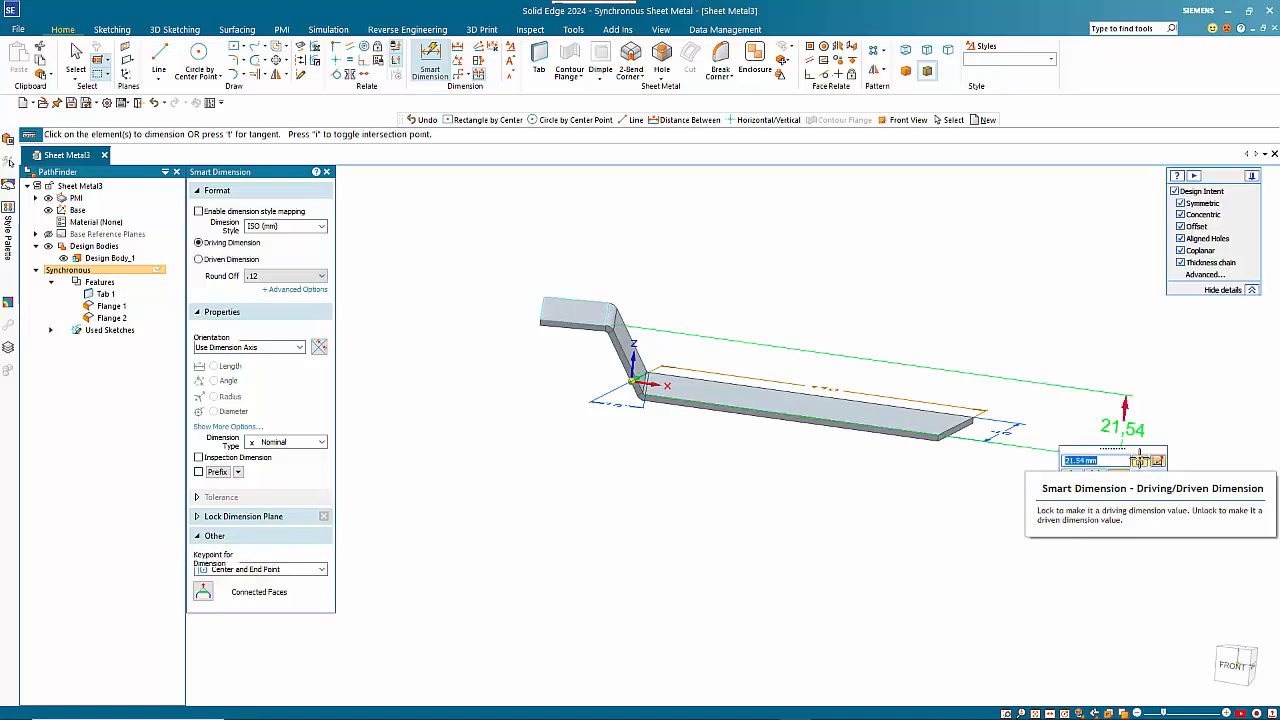
type("25")
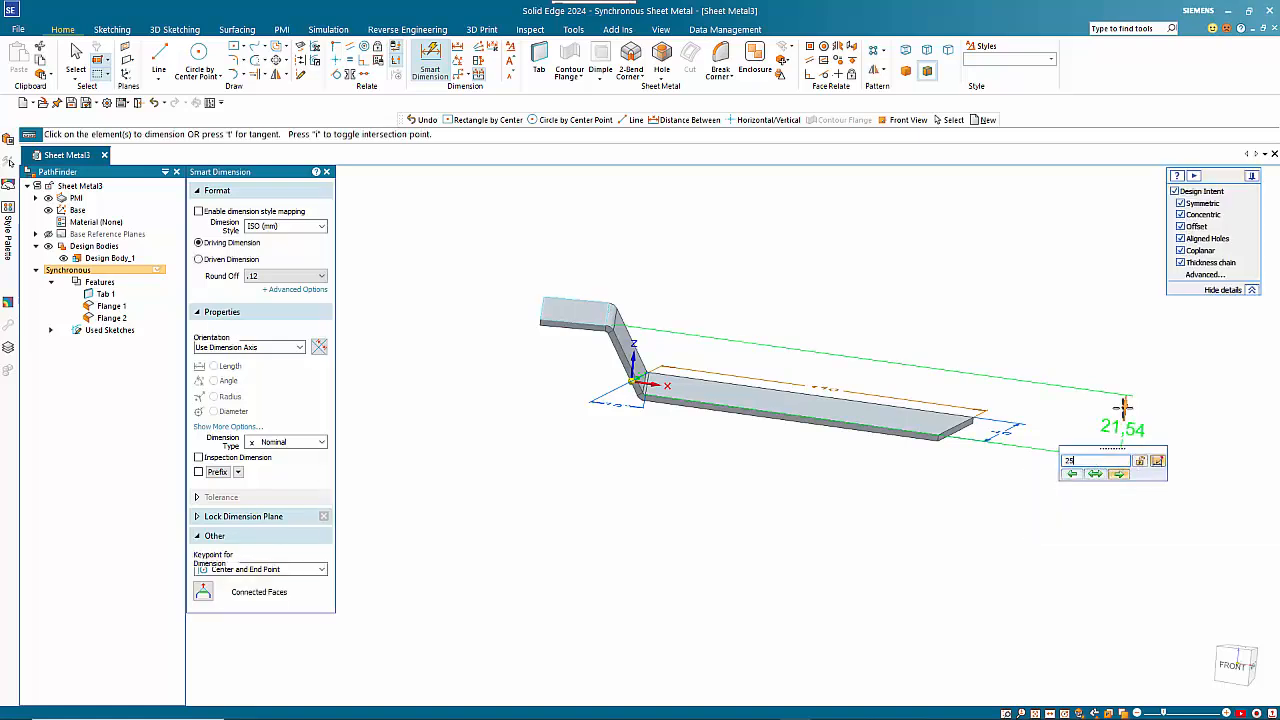
key("Return")
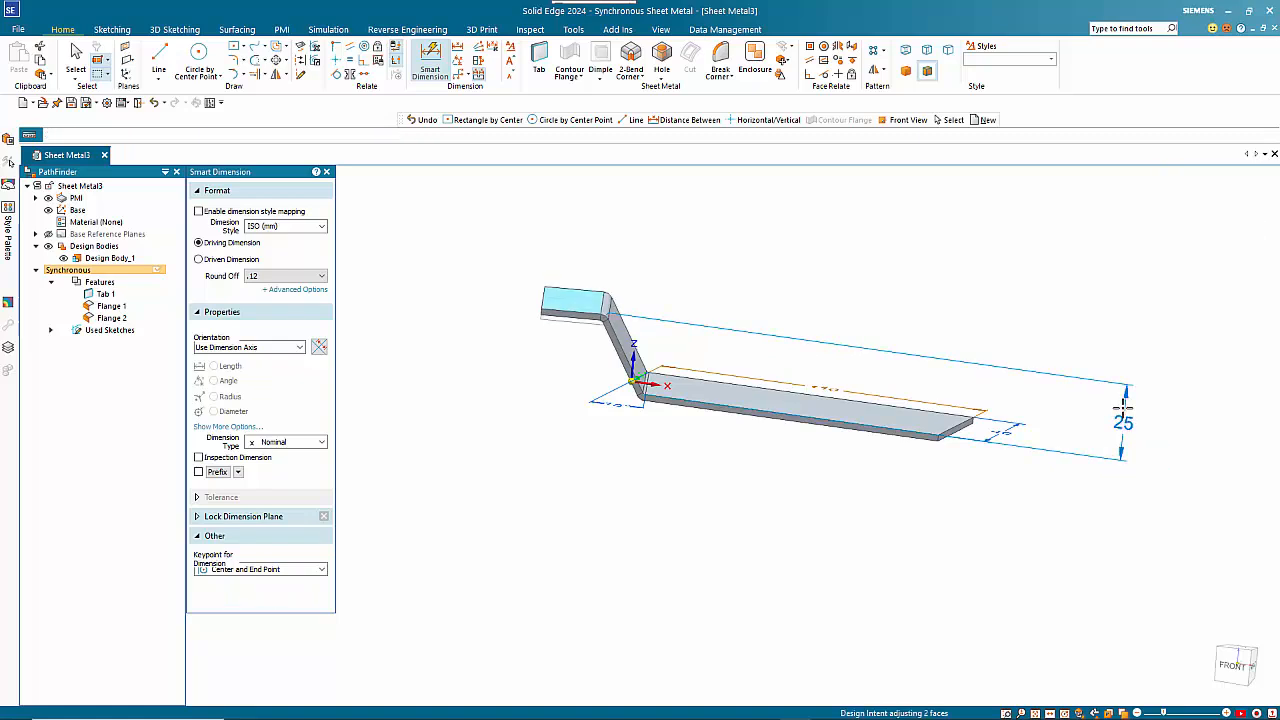
key("Escape")
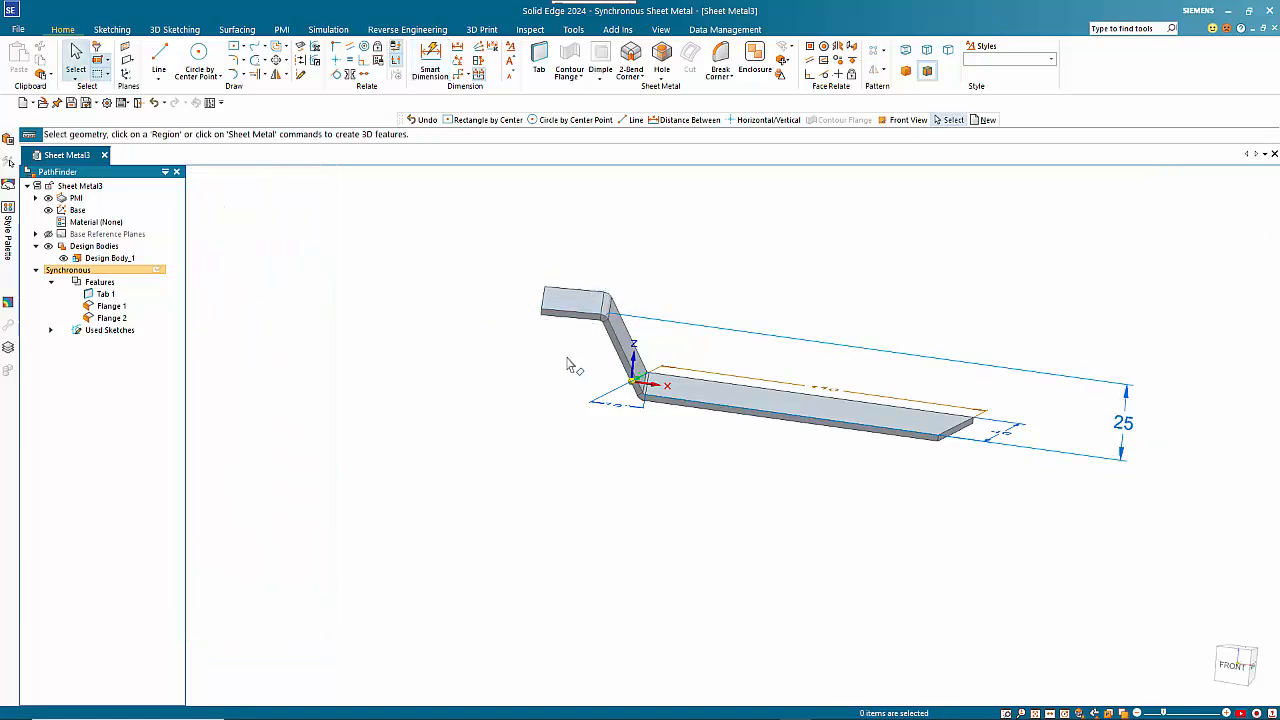
Step: Delete the 110 mm length dimension from the base tab
middle_click_drag(576, 366, 516, 420)
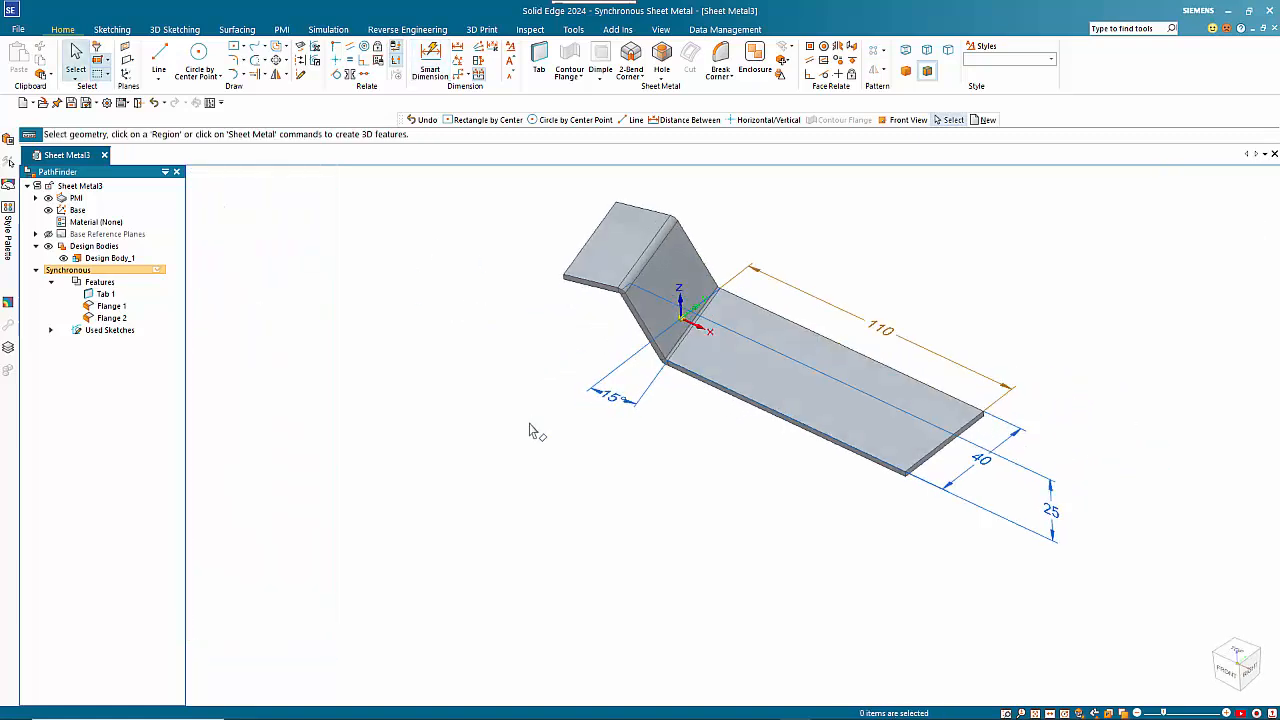
left_click(767, 286)
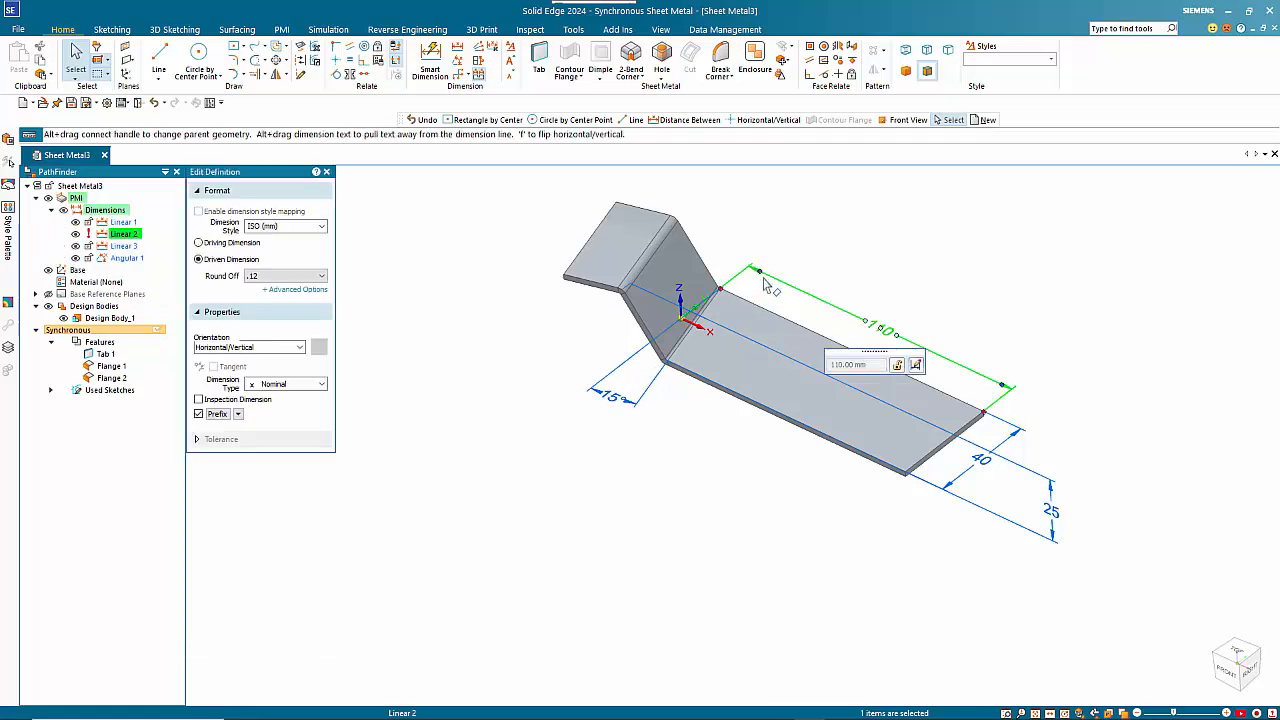
key("Delete")
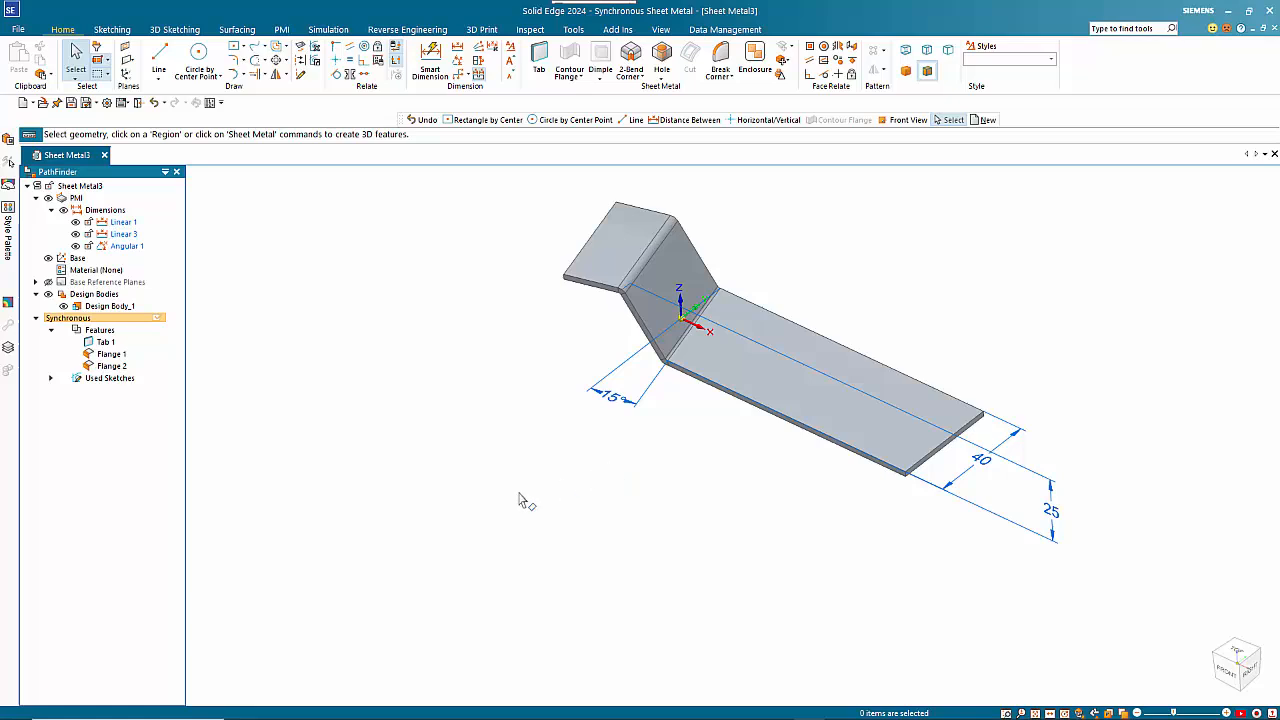
middle_click(462, 428)
scroll(557, 200, "up", 1)
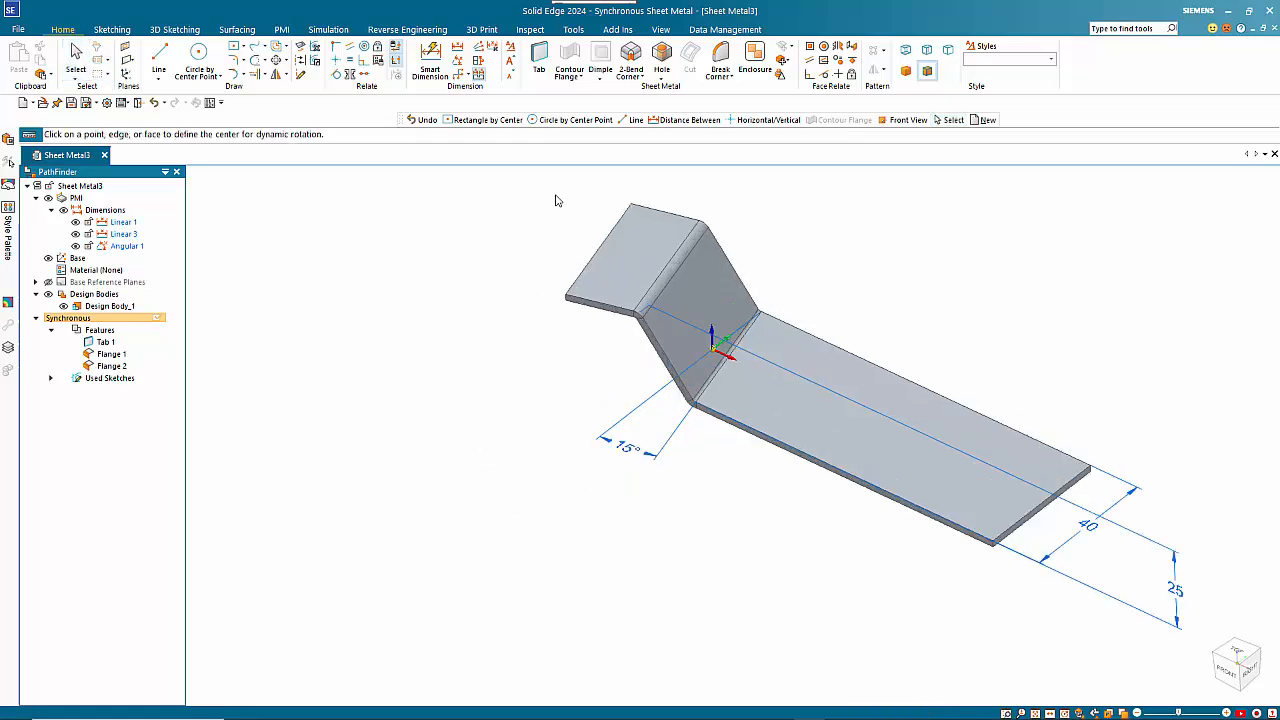
scroll(557, 236, "up", 2)
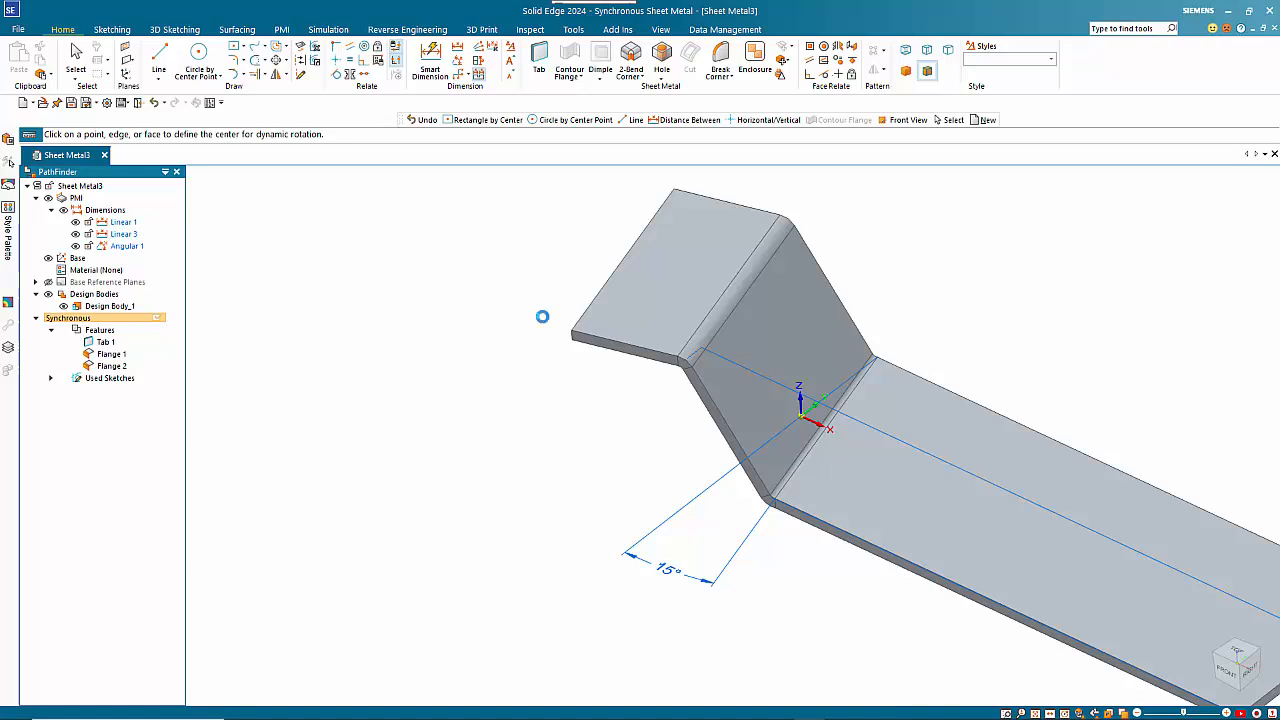
key("Escape")
key("h")
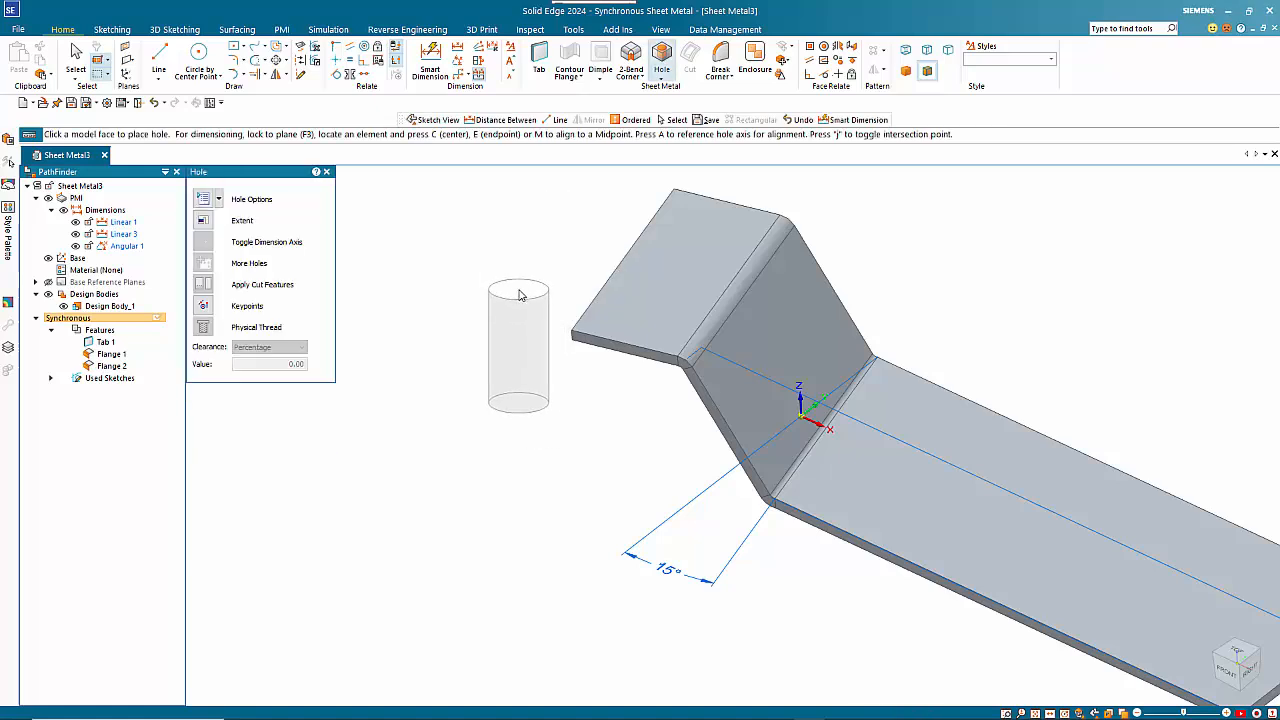
key("Escape")
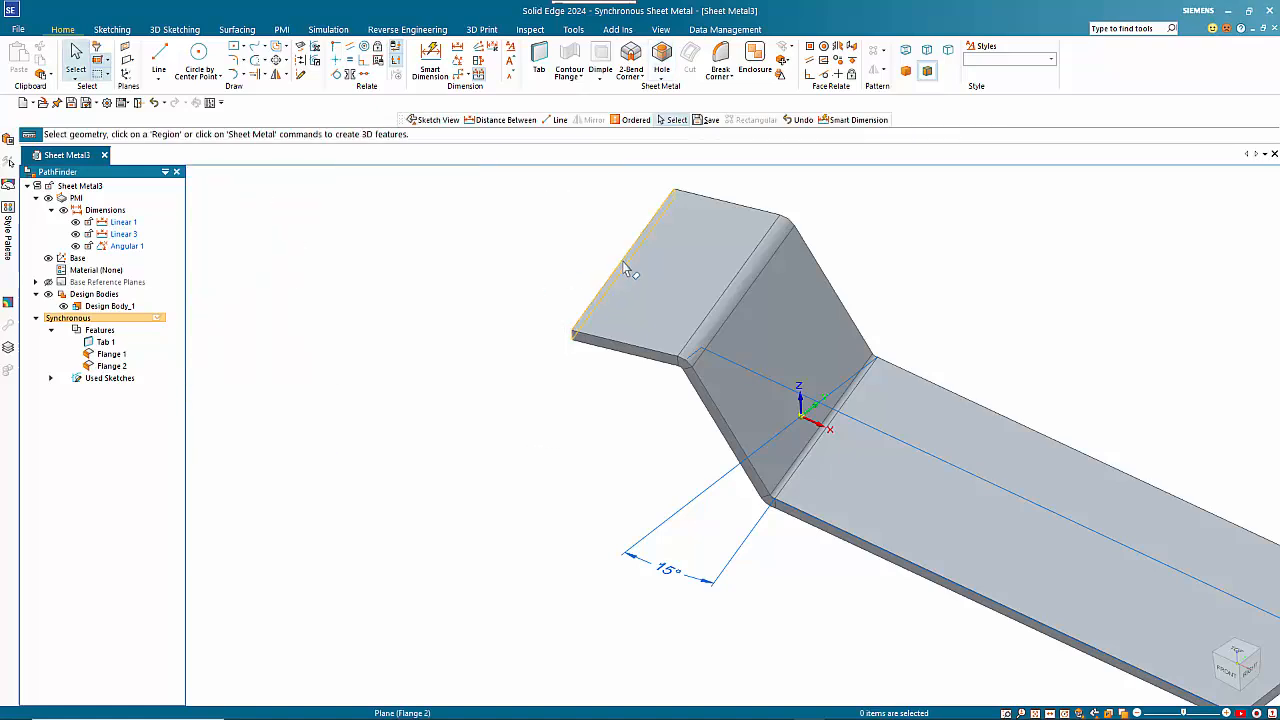
Step: Shorten the upper flange by moving its end face about 19 mm inward, leaving only a thin flat strip beyond the bend
left_click(622, 261)
scroll(535, 493, "down", 2)
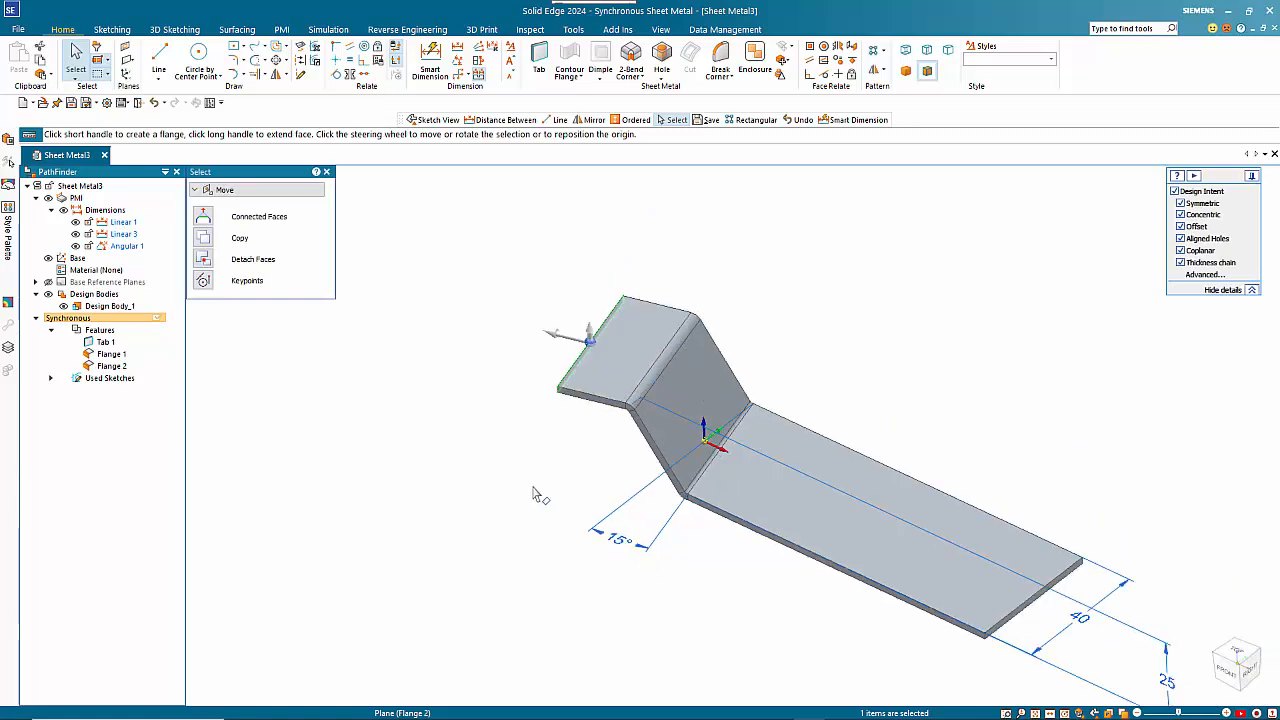
scroll(535, 493, "down", 1)
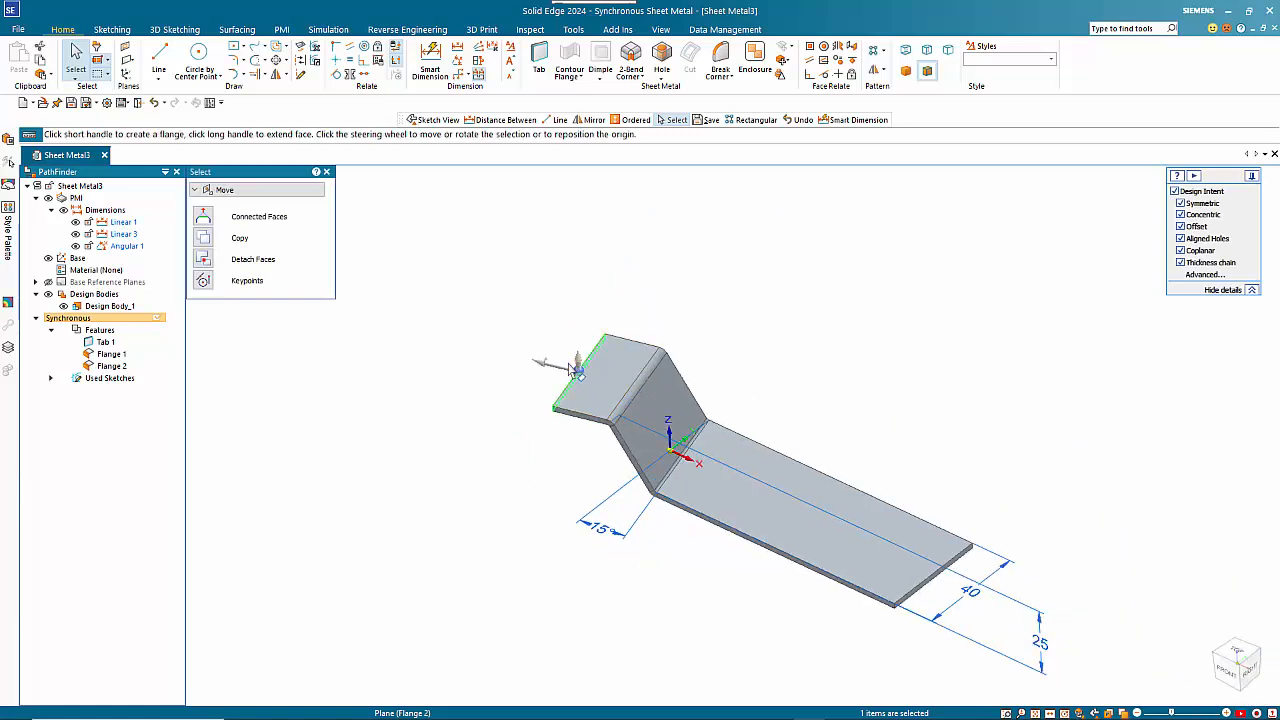
scroll(586, 429, "up", 4)
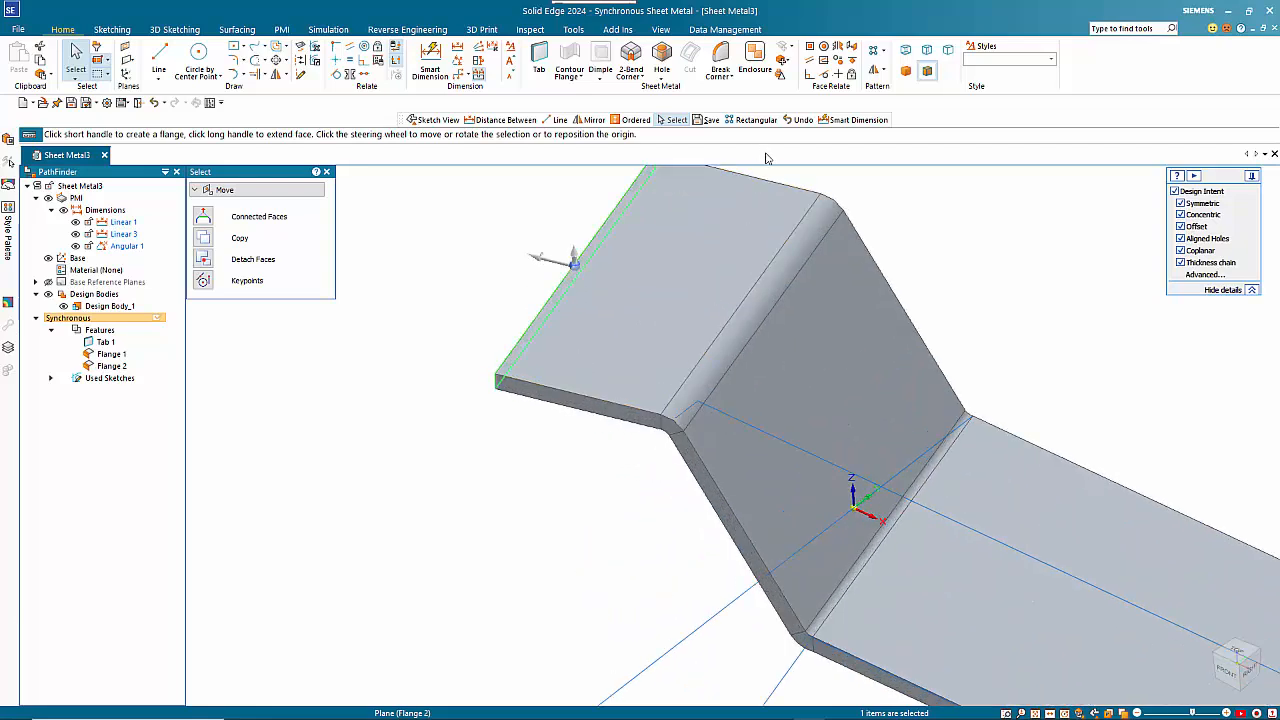
left_click(550, 266)
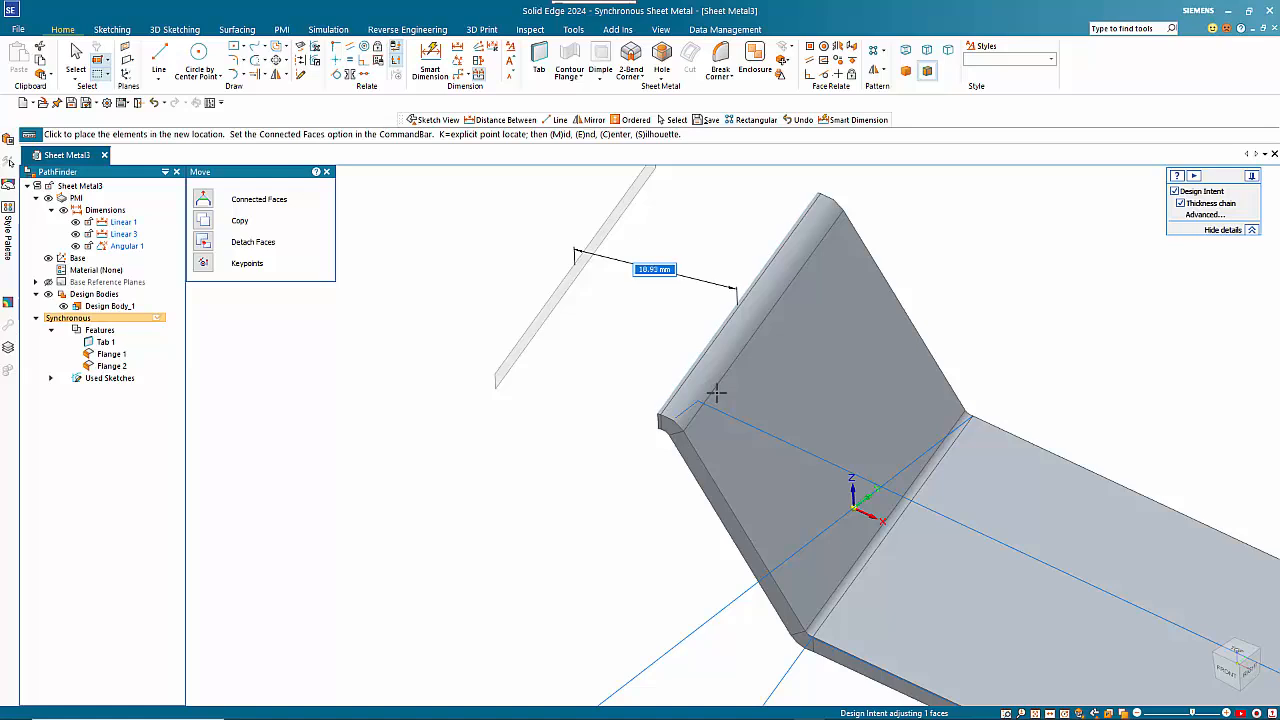
key("Escape")
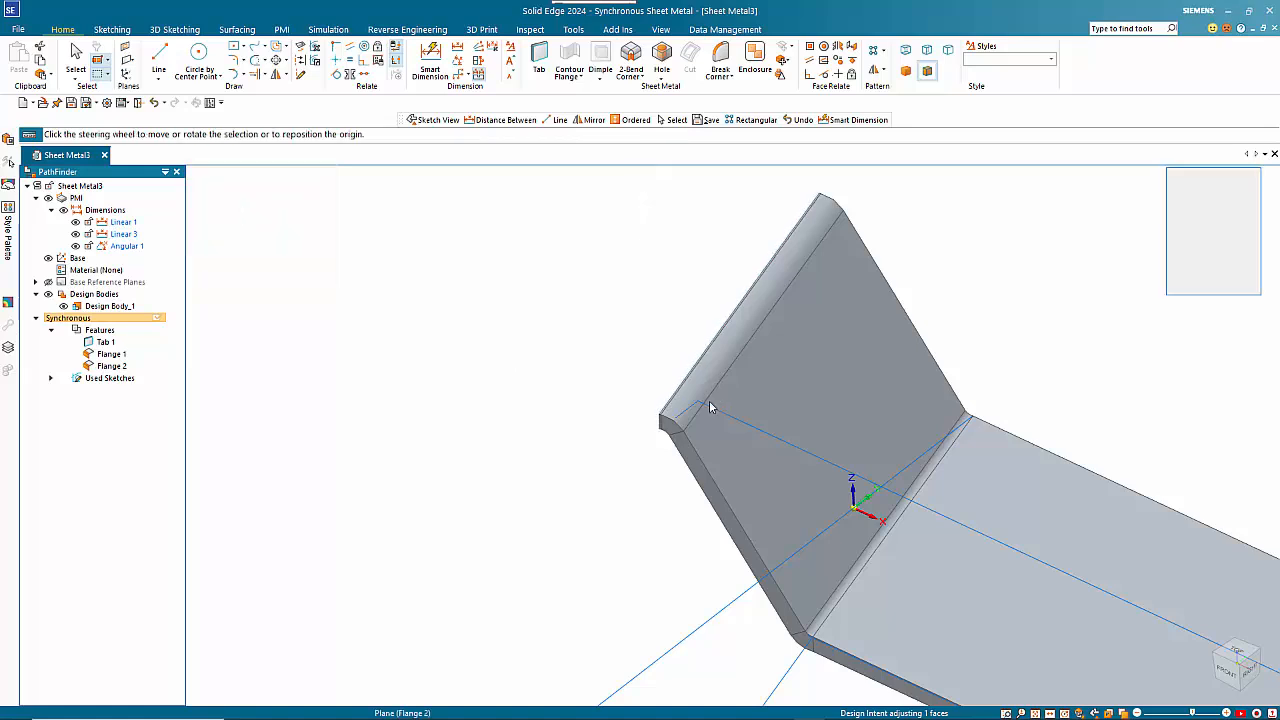
left_click(596, 460)
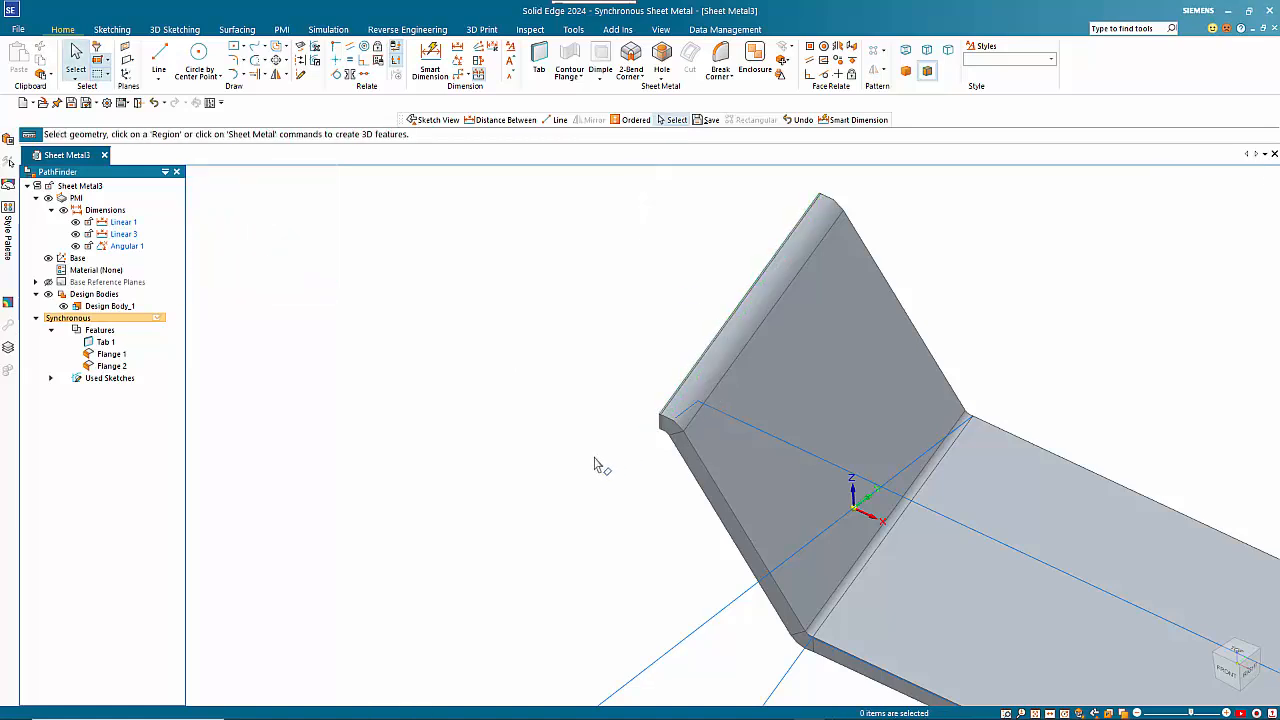
scroll(596, 460, "up", 2)
scroll(801, 248, "up", 3)
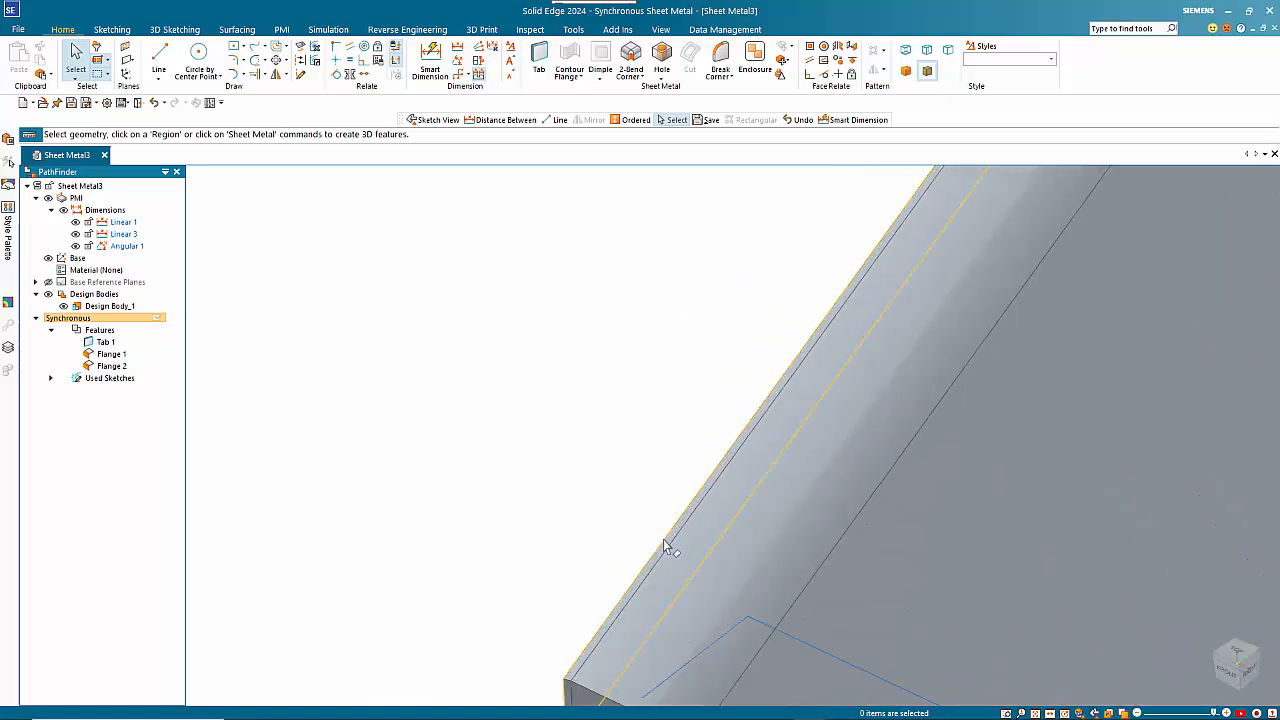
scroll(659, 530, "down", 3)
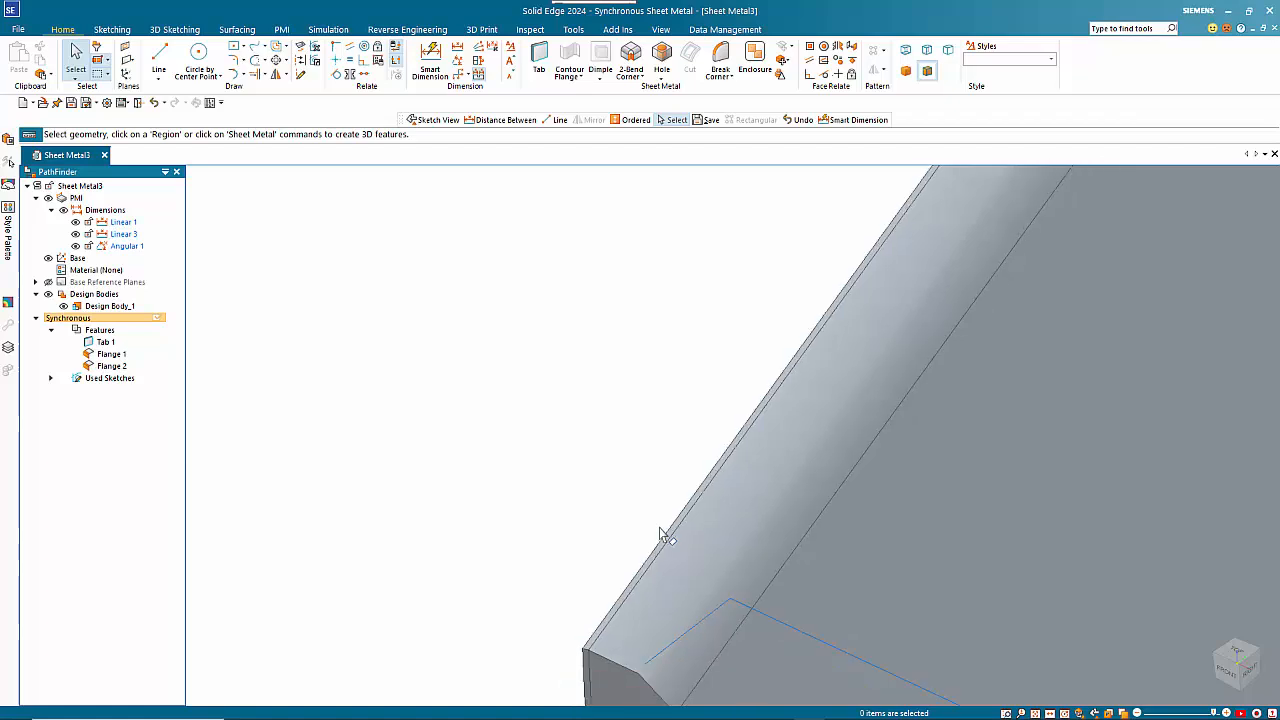
scroll(645, 456, "down", 1)
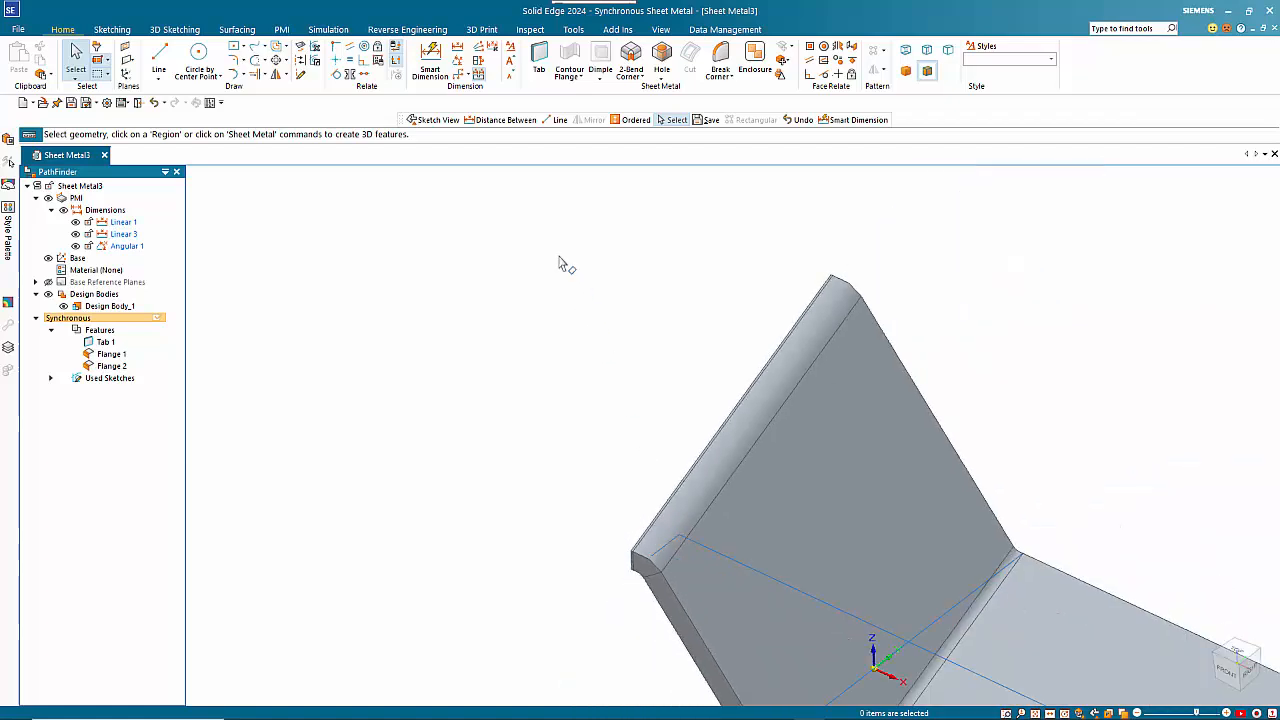
left_click(538, 60)
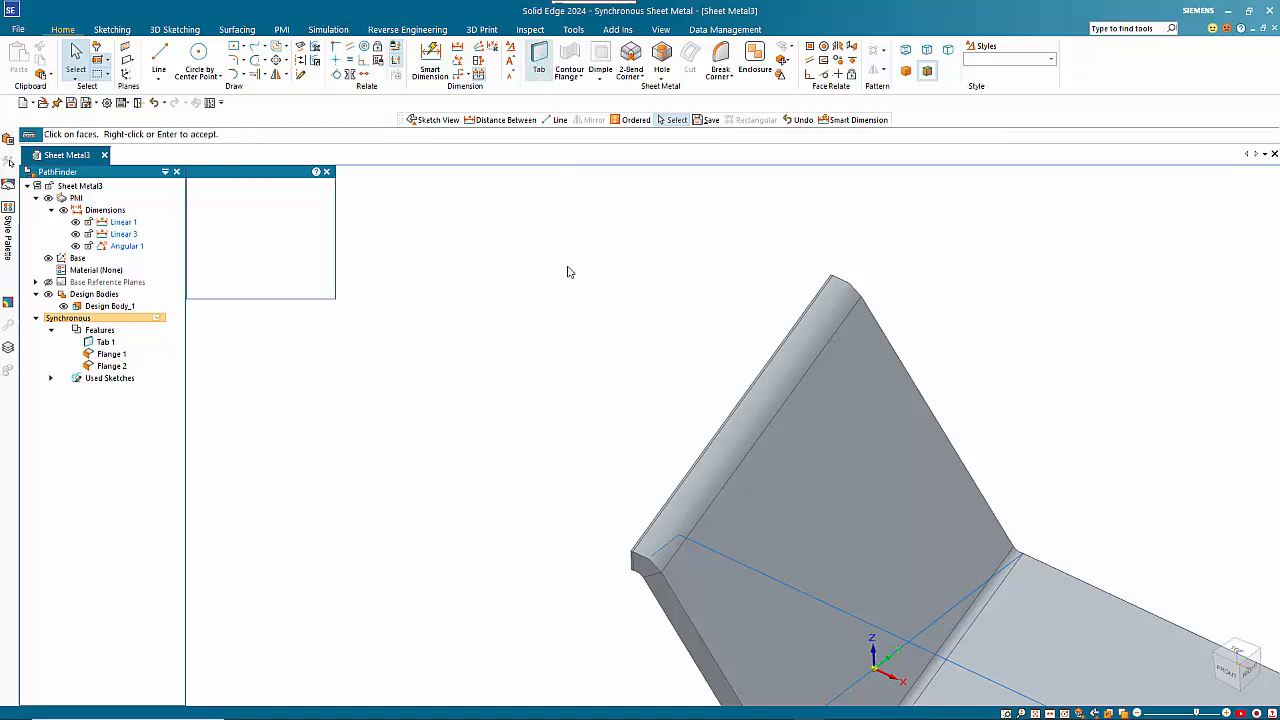
scroll(614, 500, "up", 4)
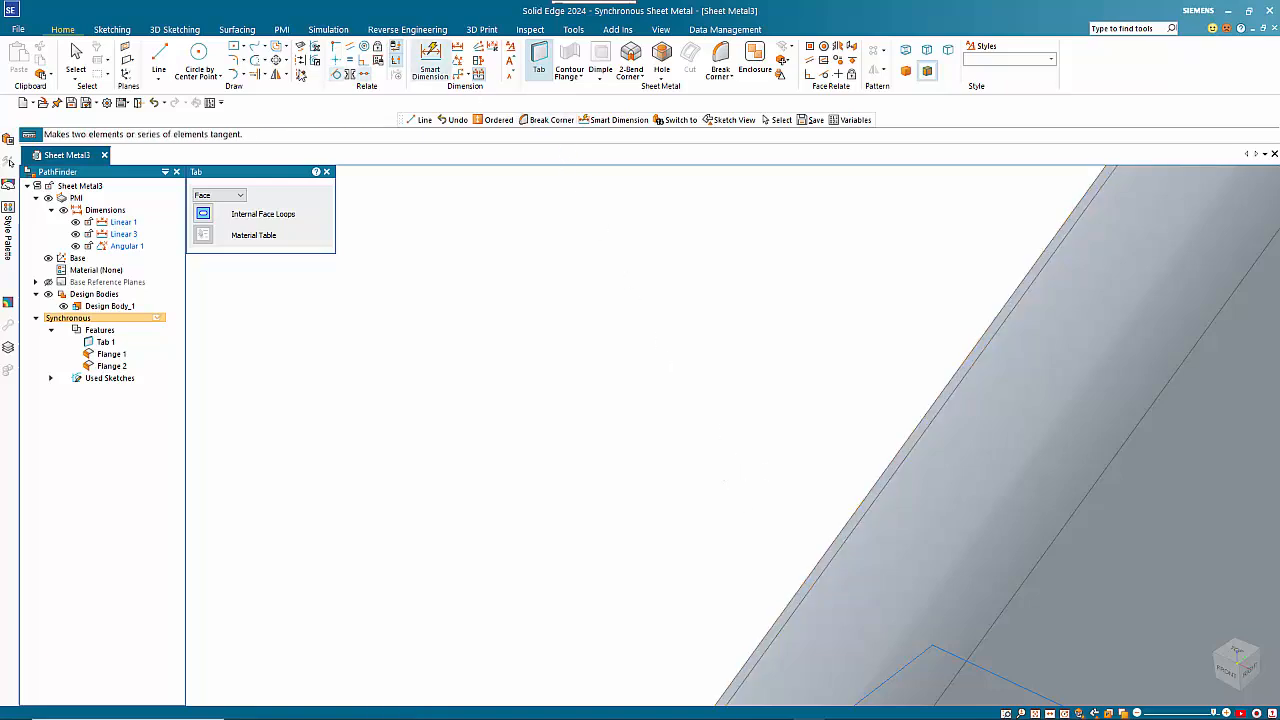
Step: Start a line sketch locked to the upper flange's flat face and orient the view square to that plane
left_click(162, 57)
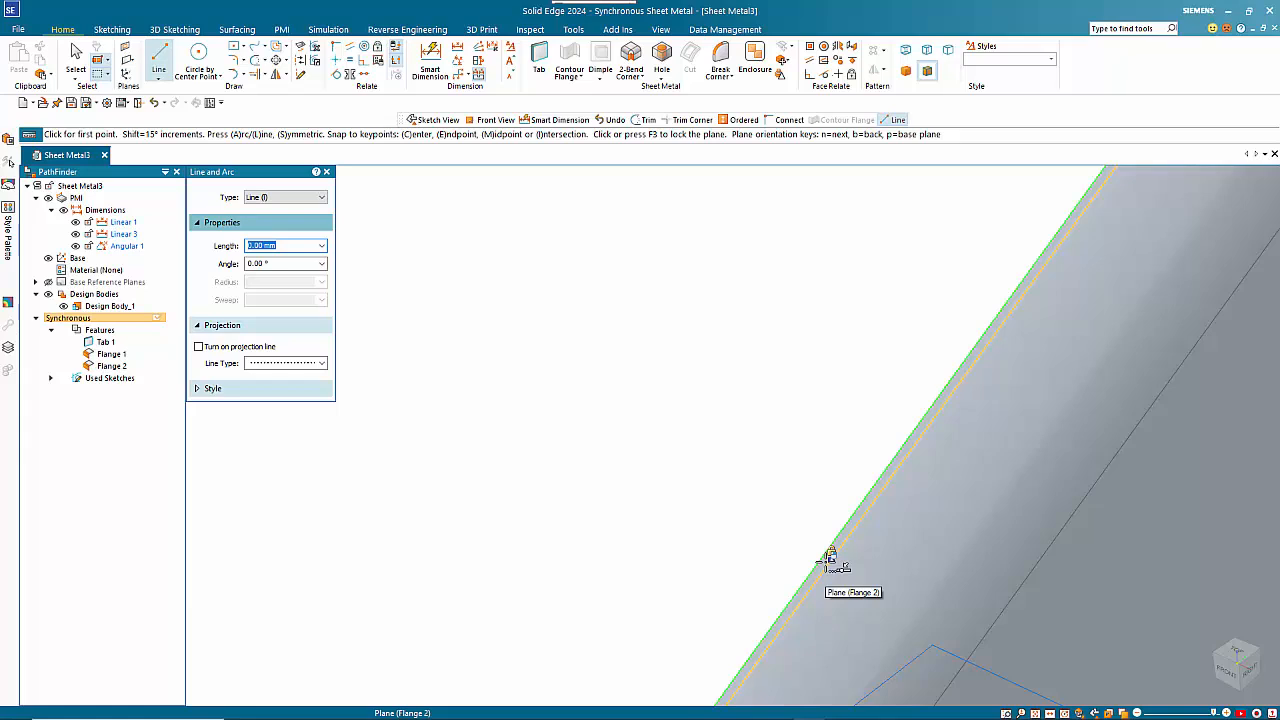
key("F3")
scroll(829, 557, "down", 5)
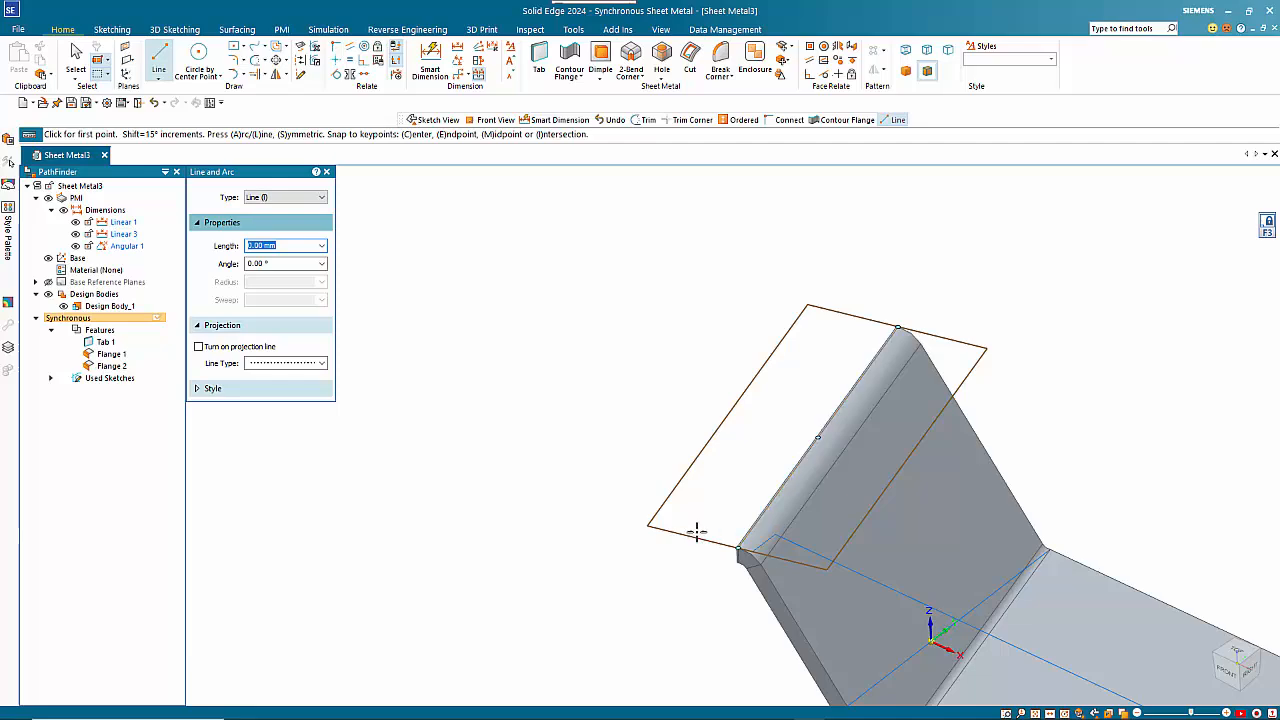
key("ctrl+h")
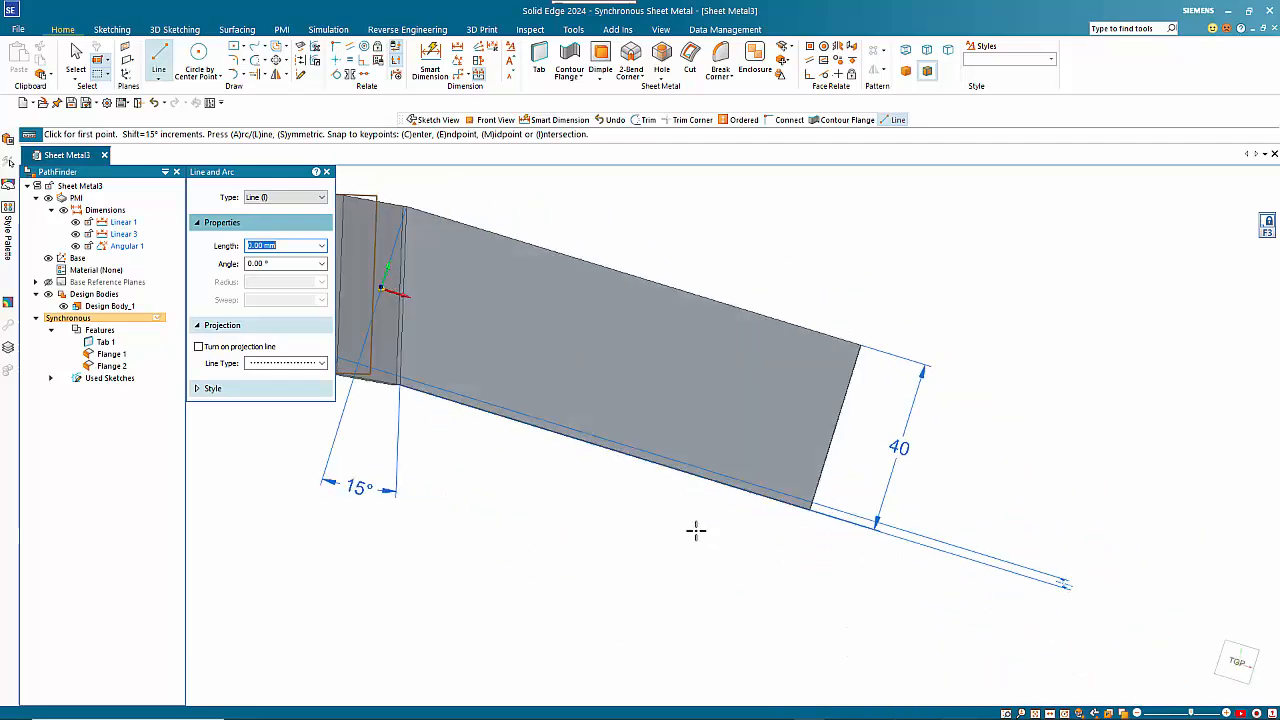
scroll(840, 591, "down", 5)
scroll(593, 458, "up", 4)
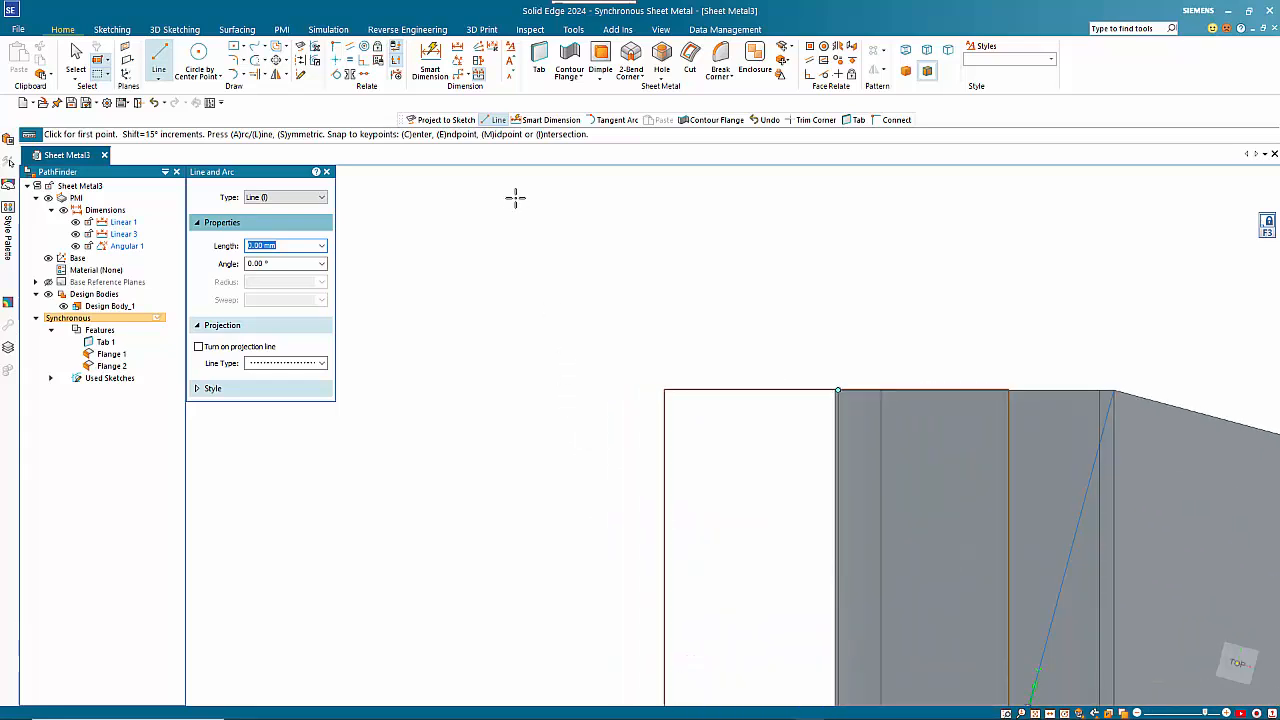
Step: Draw a tangent arc of 100 mm radius from the far corner of the upper flange's end edge, curving outward away from the part
left_click(236, 76)
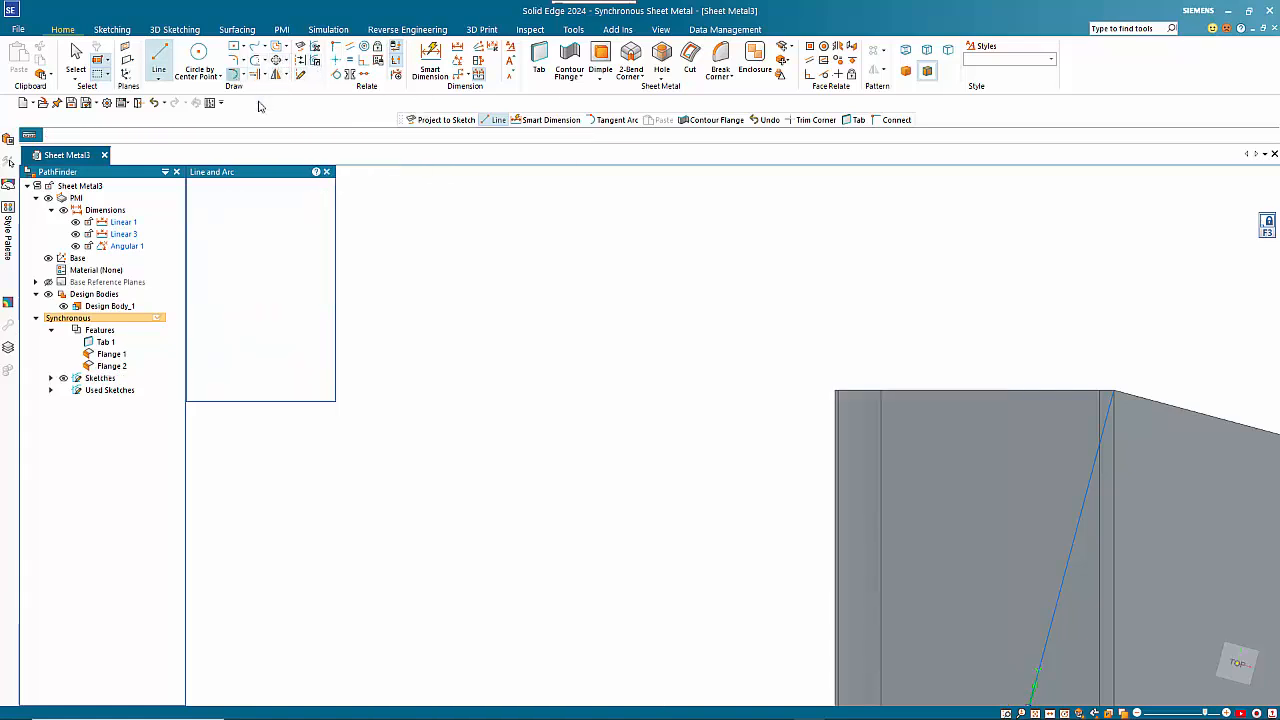
left_click(835, 390)
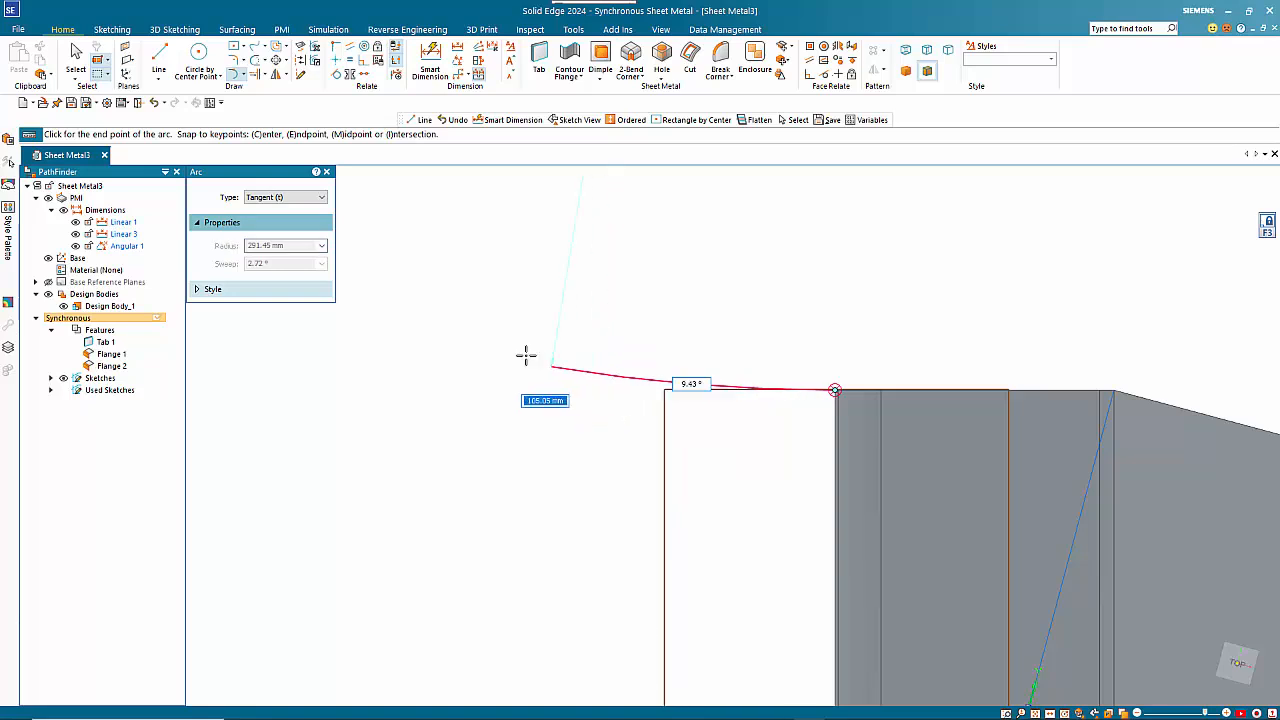
key("Tab")
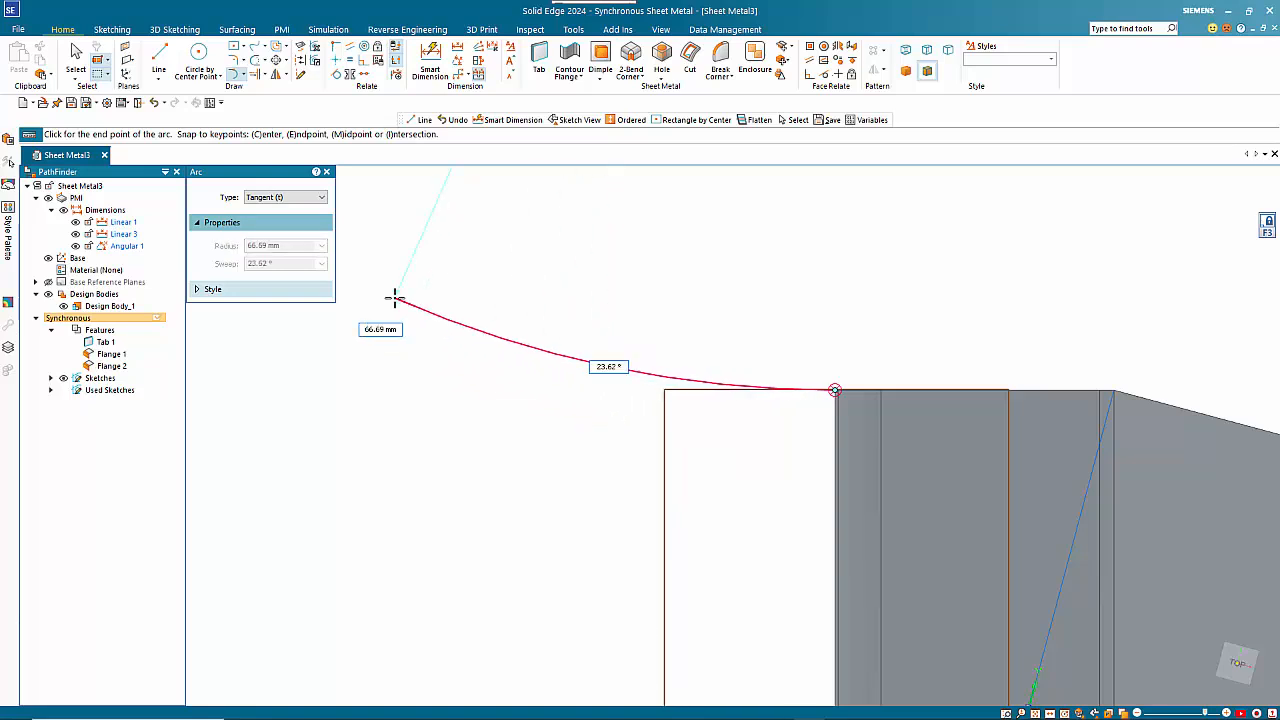
key("Tab")
type("10")
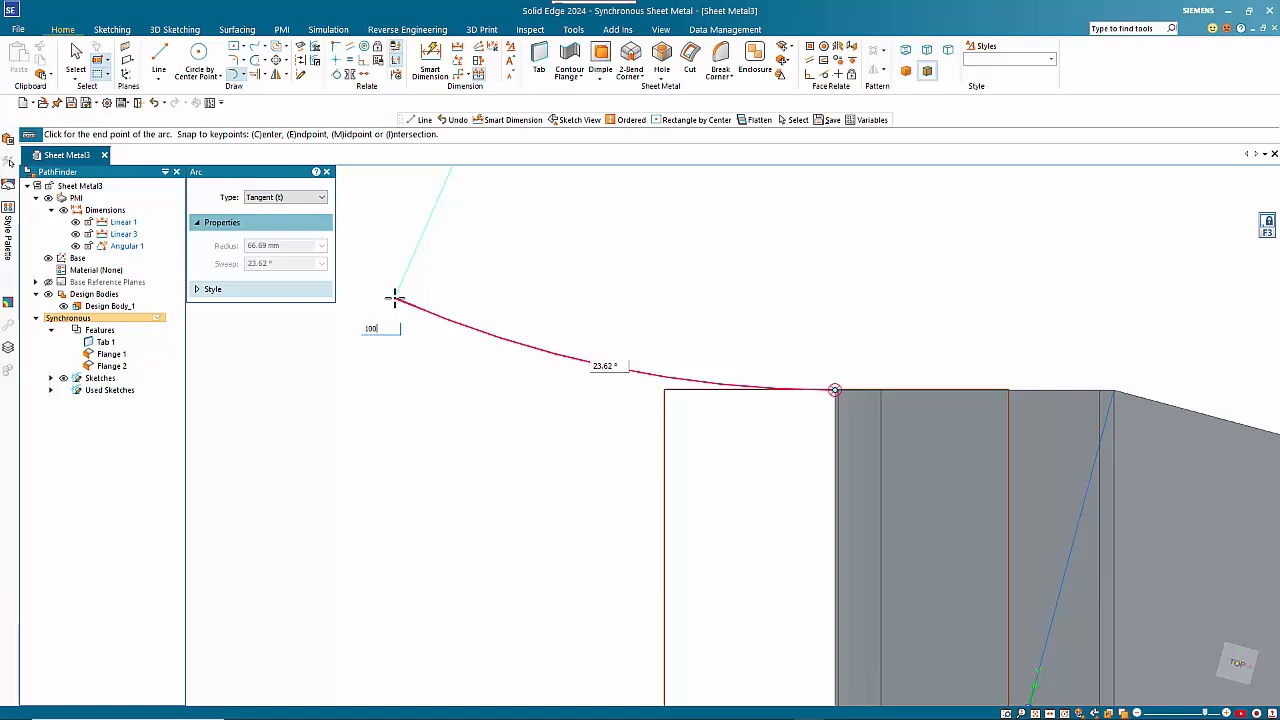
key("Tab")
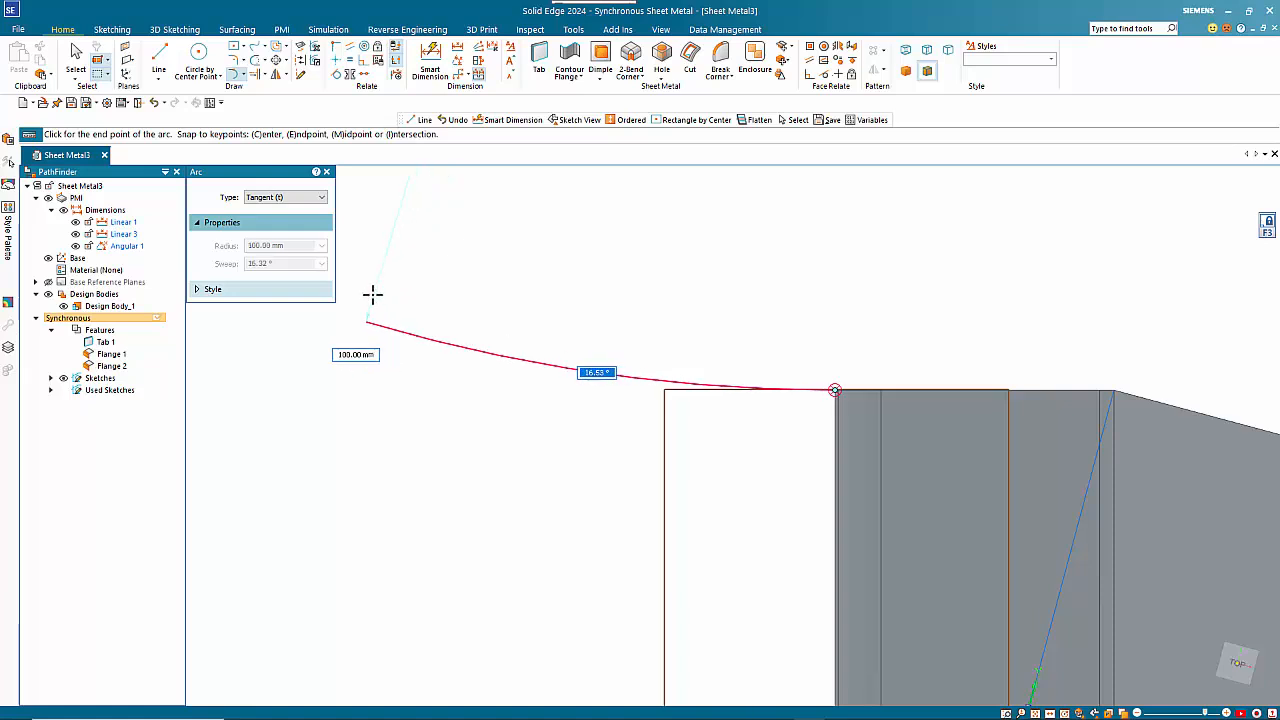
scroll(411, 353, "down", 6)
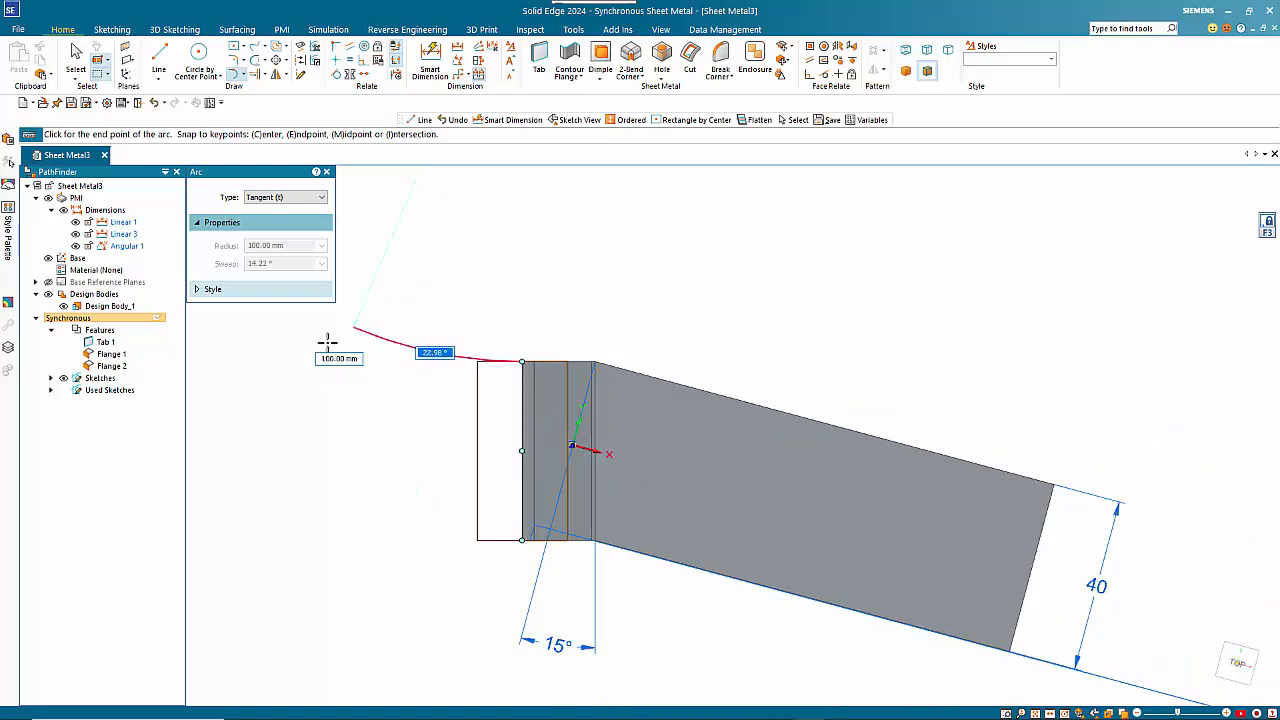
middle_click_drag(318, 335, 537, 415, "shift")
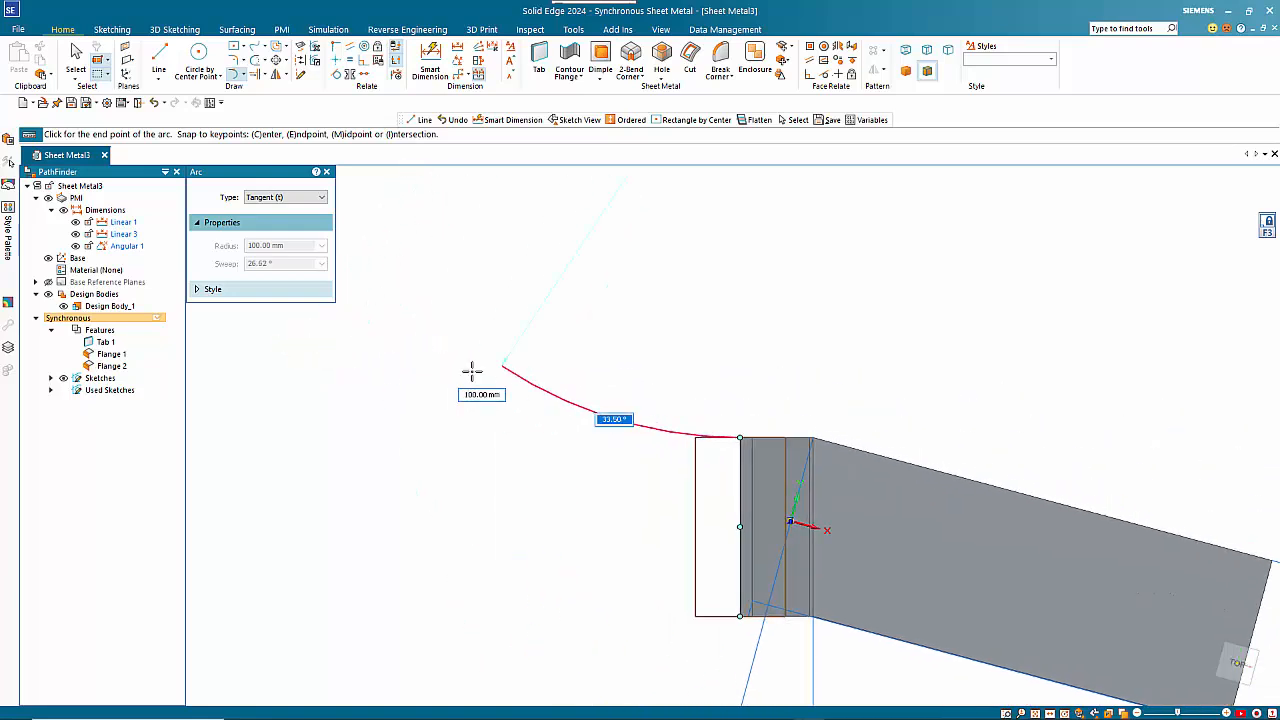
left_click(441, 324)
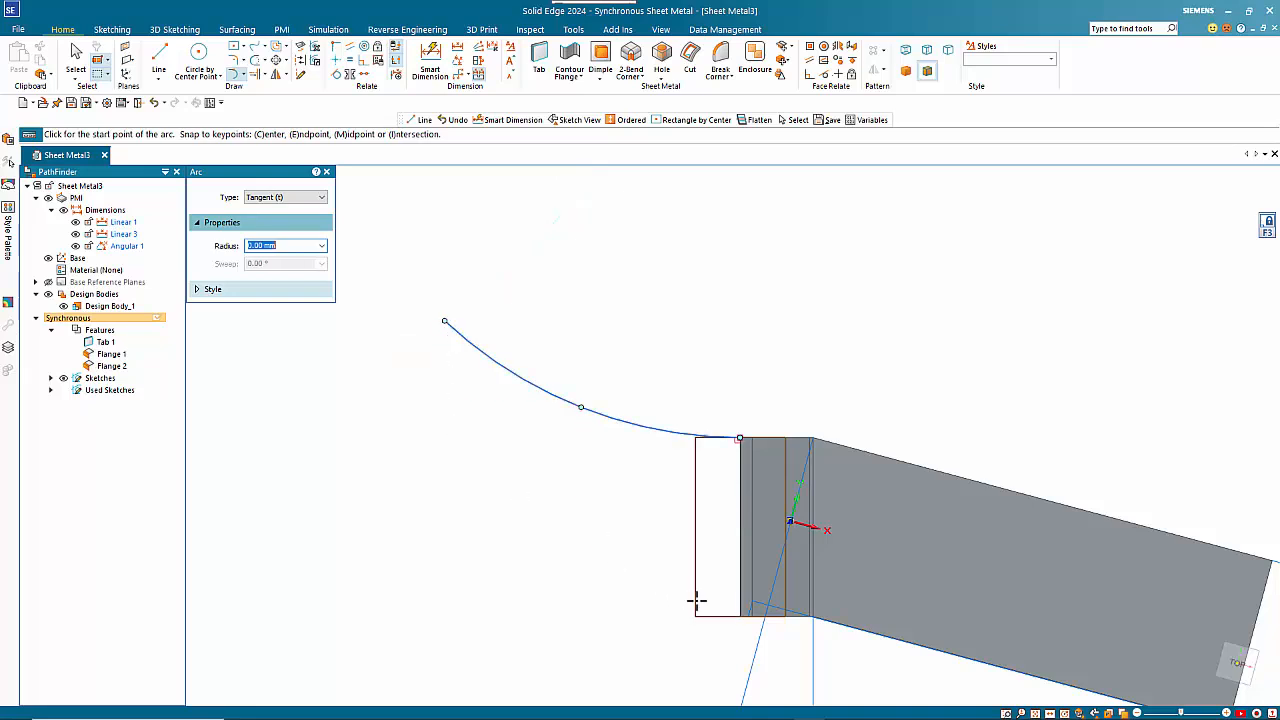
scroll(717, 603, "up", 5)
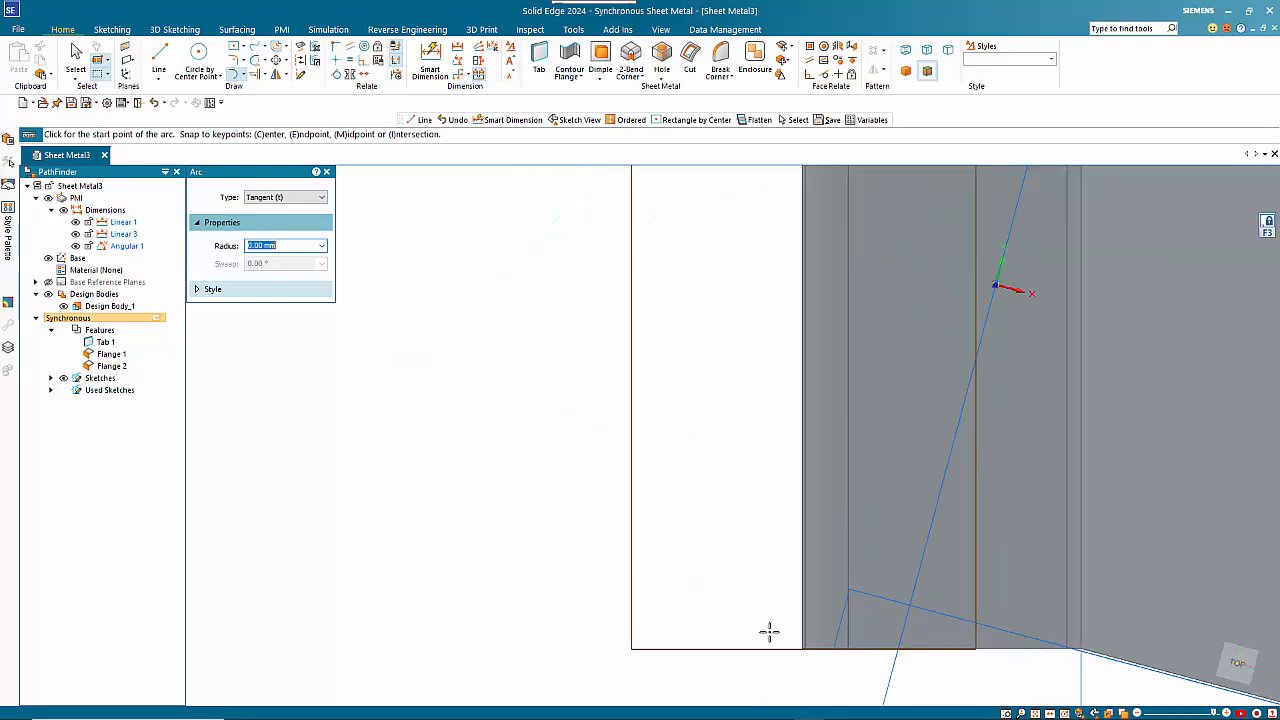
left_click(801, 648)
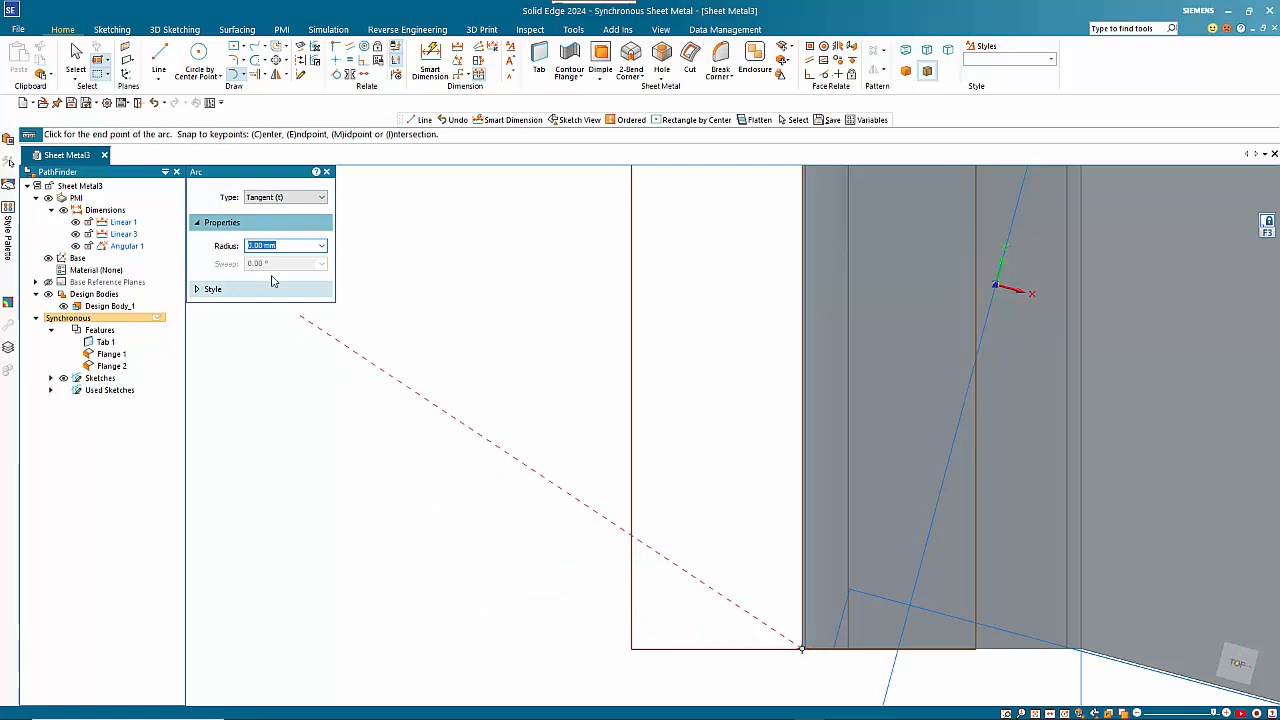
left_click(231, 75)
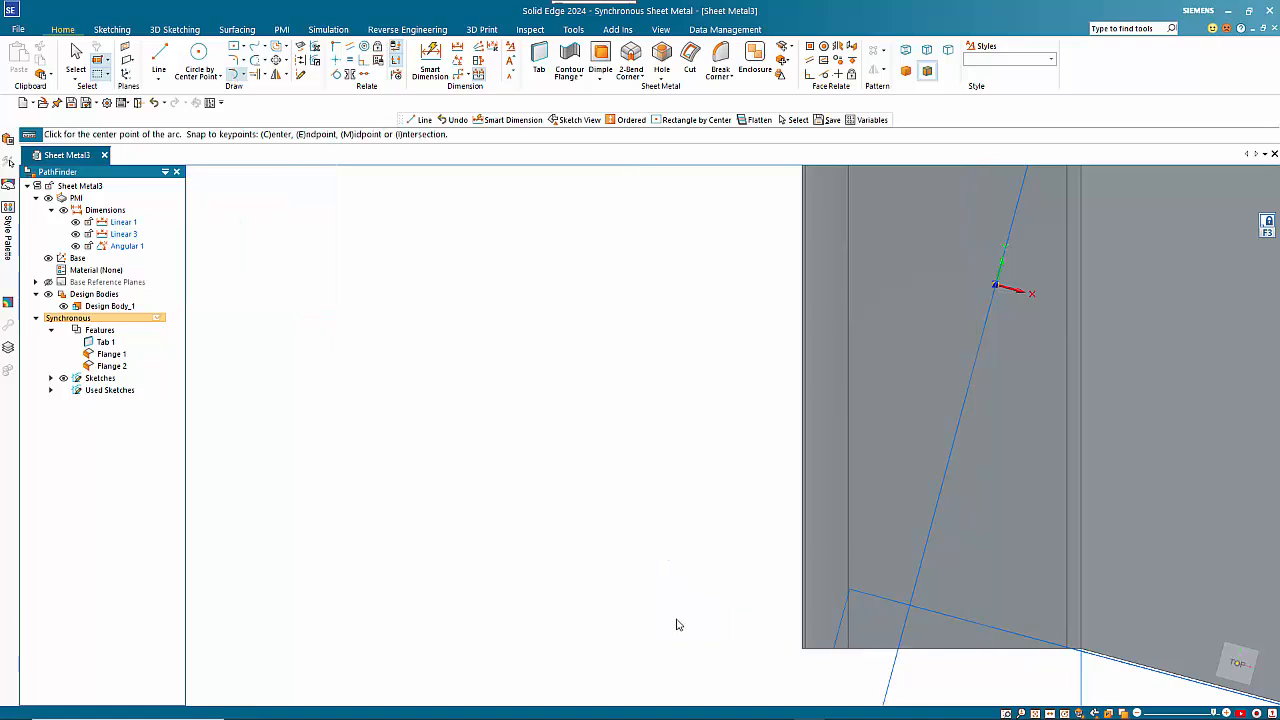
scroll(771, 631, "up", 3)
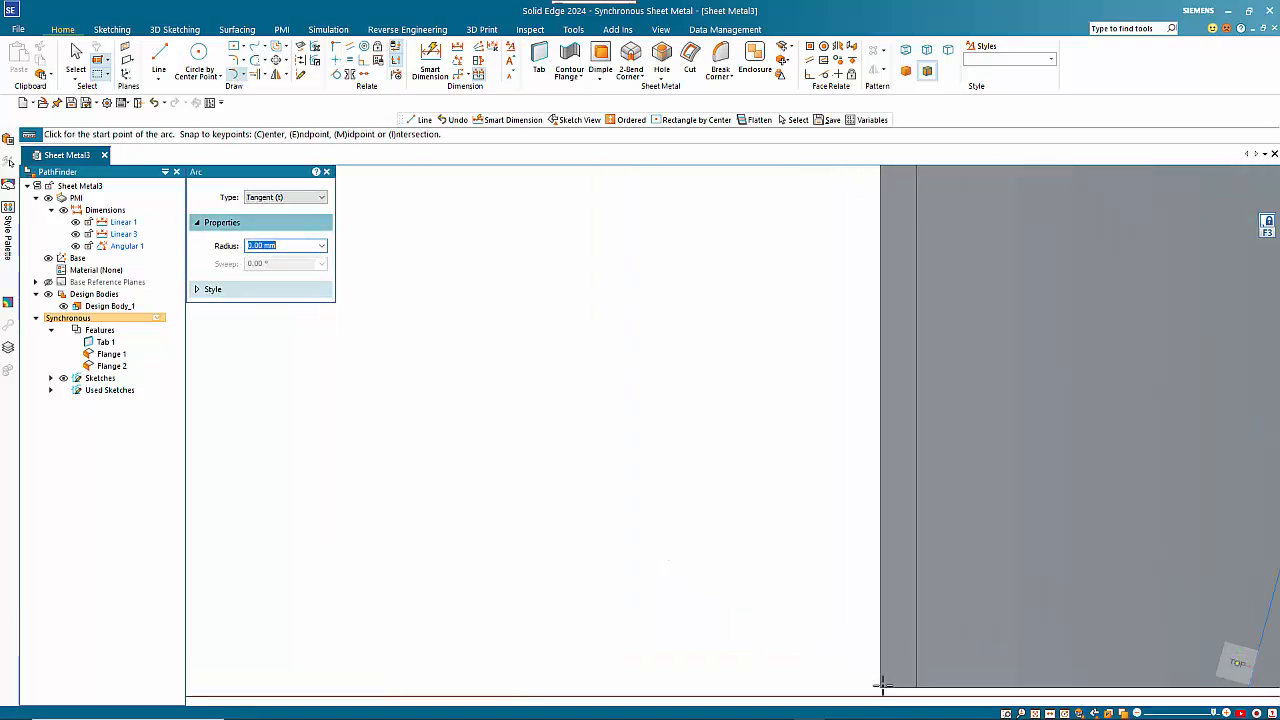
left_click(881, 689)
scroll(725, 610, "down", 3)
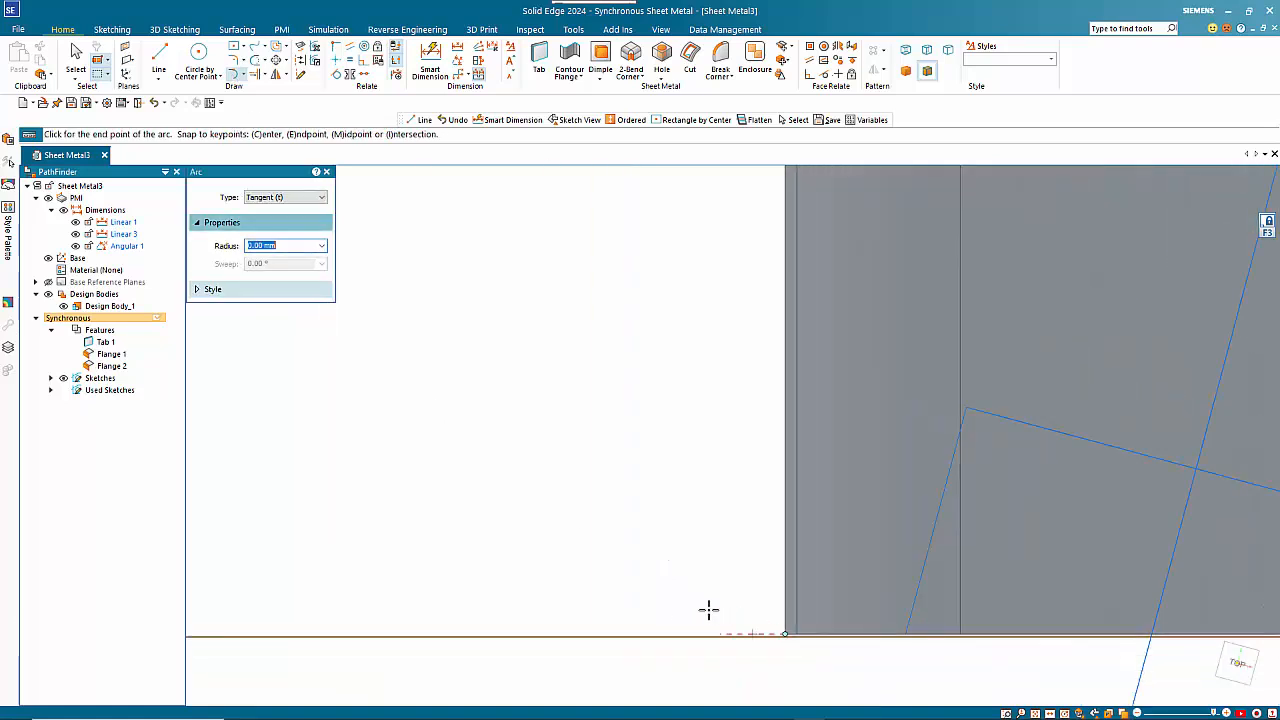
scroll(708, 610, "down", 3)
middle_click_drag(468, 572, 710, 615, "shift")
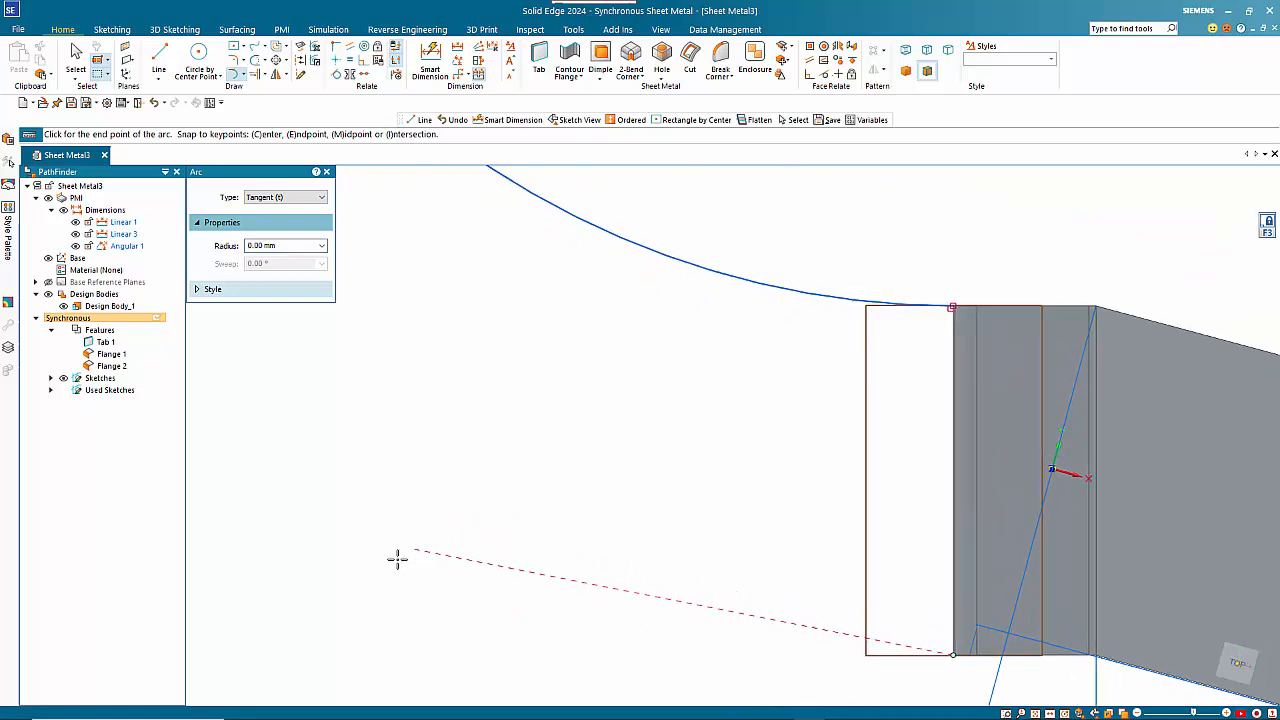
right_click(358, 567)
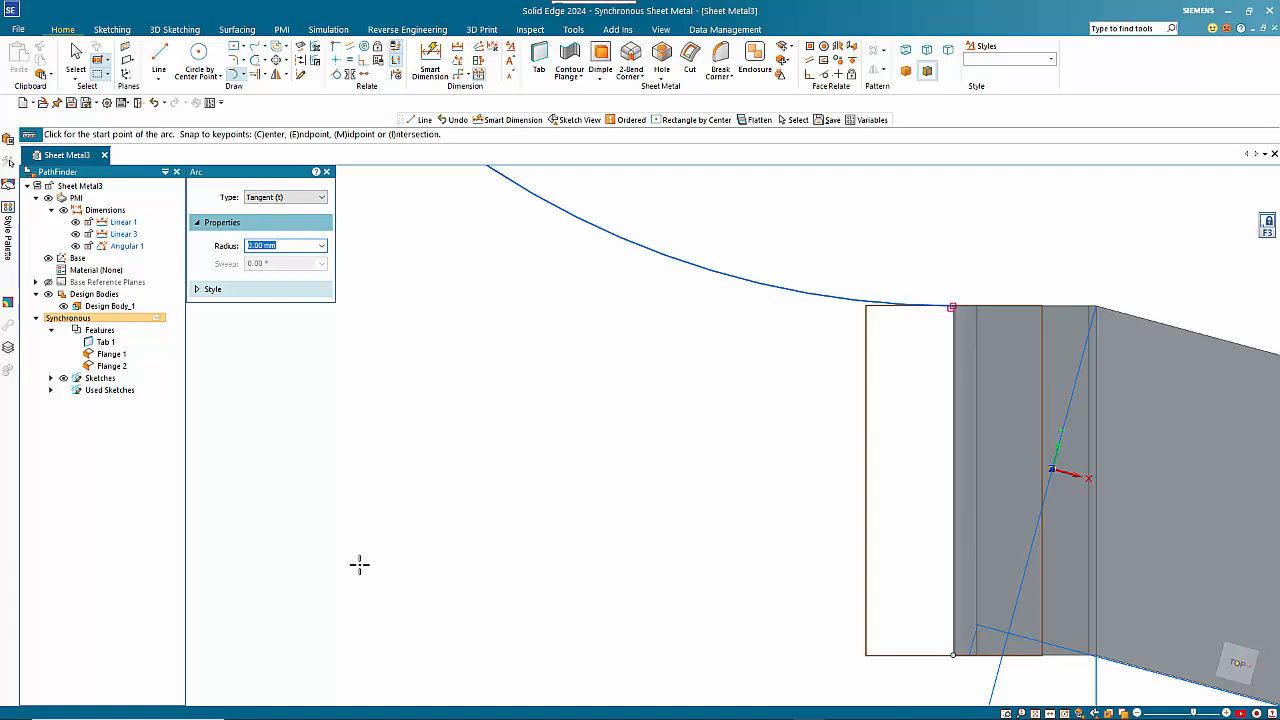
scroll(408, 562, "down", 3)
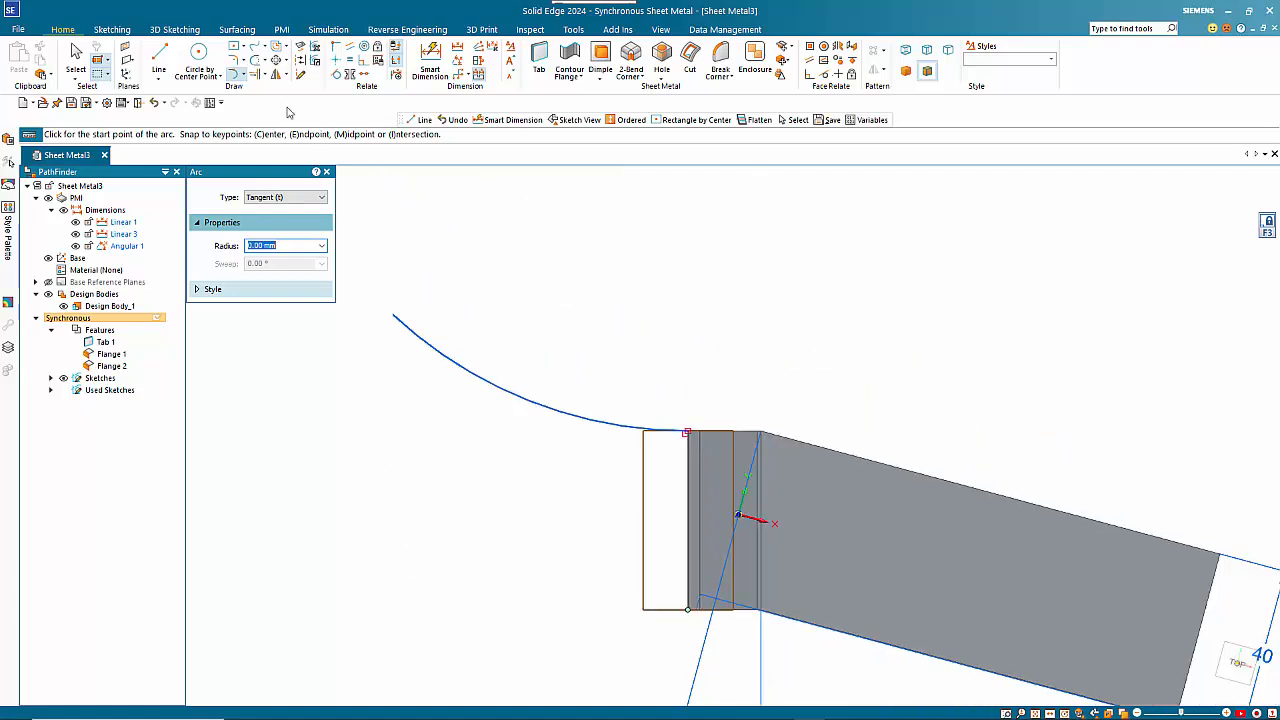
Step: Draw a sloped line about 43 mm long from the arc's free end and make it equal in length to the flange's end edge
left_click(159, 55)
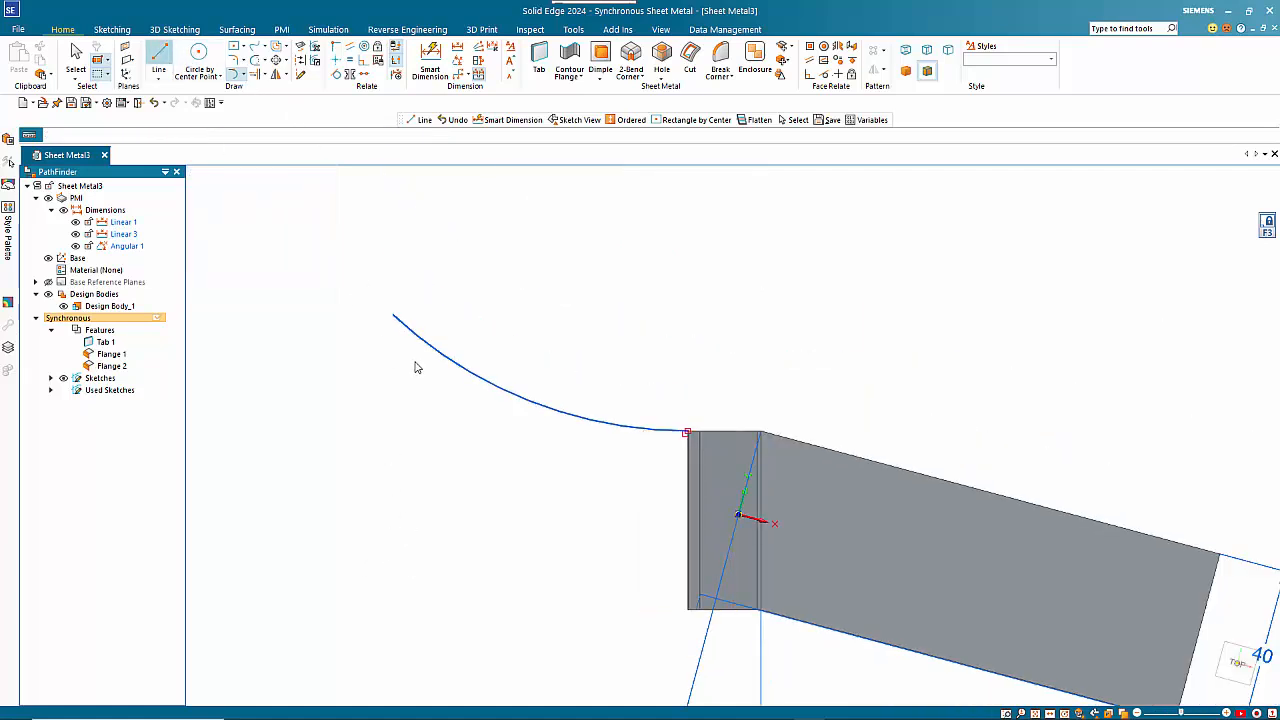
left_click(392, 316)
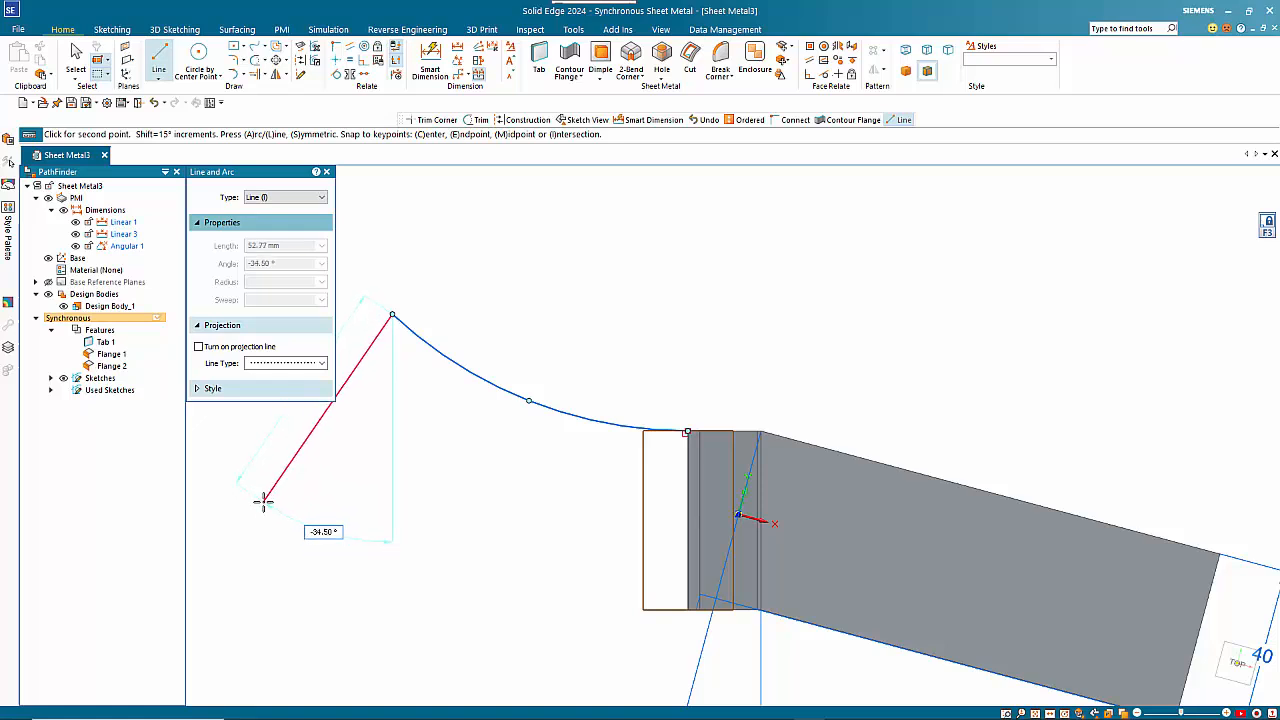
middle_click_drag(286, 510, 425, 534, "shift")
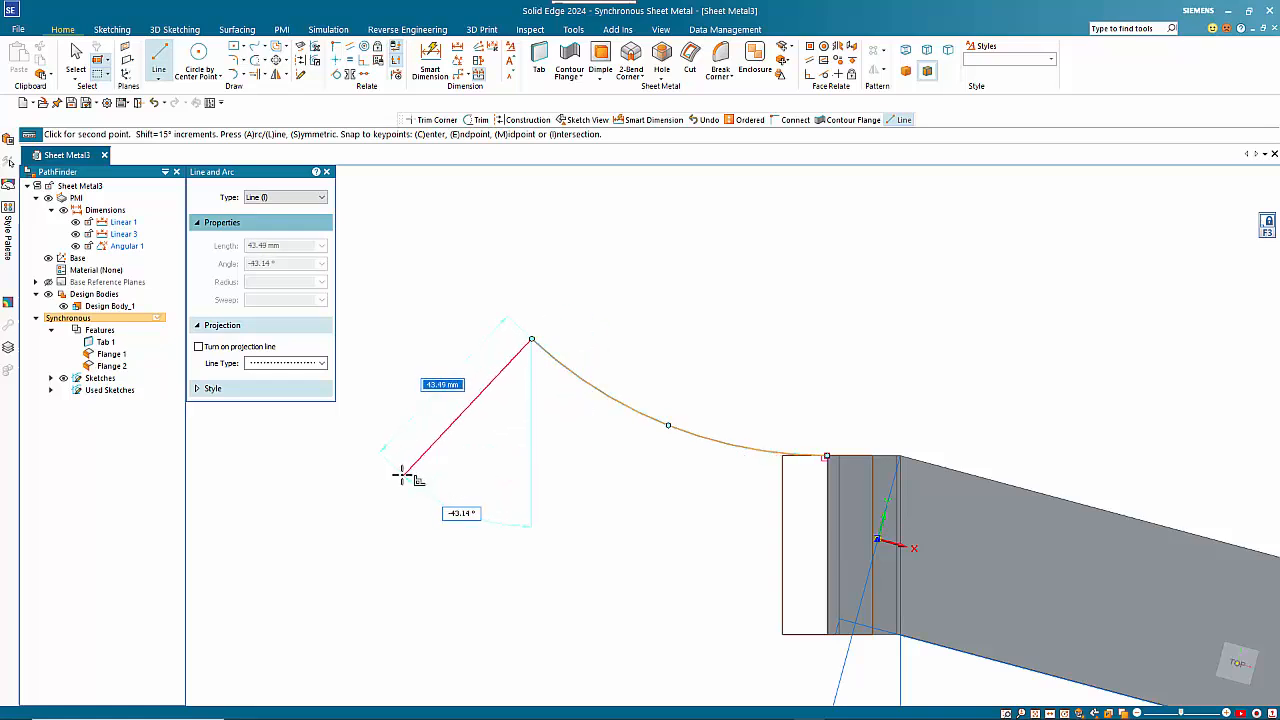
left_click(401, 475)
key("Escape")
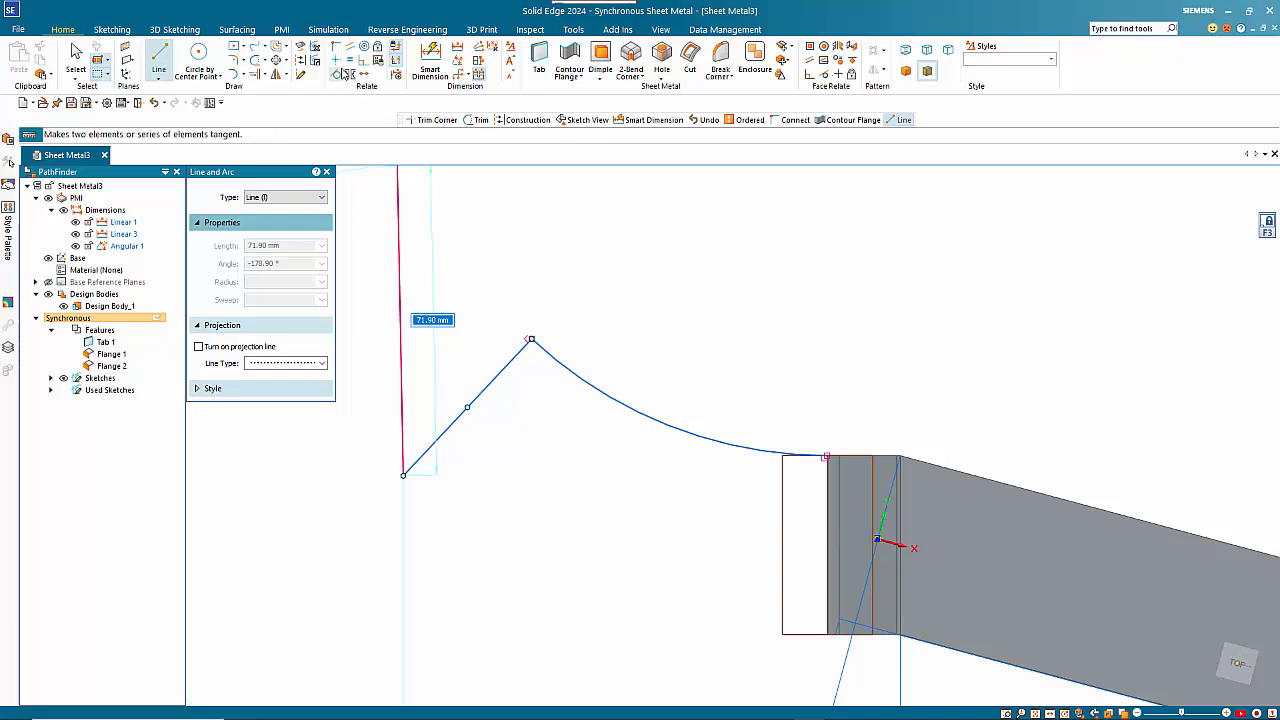
key("Escape")
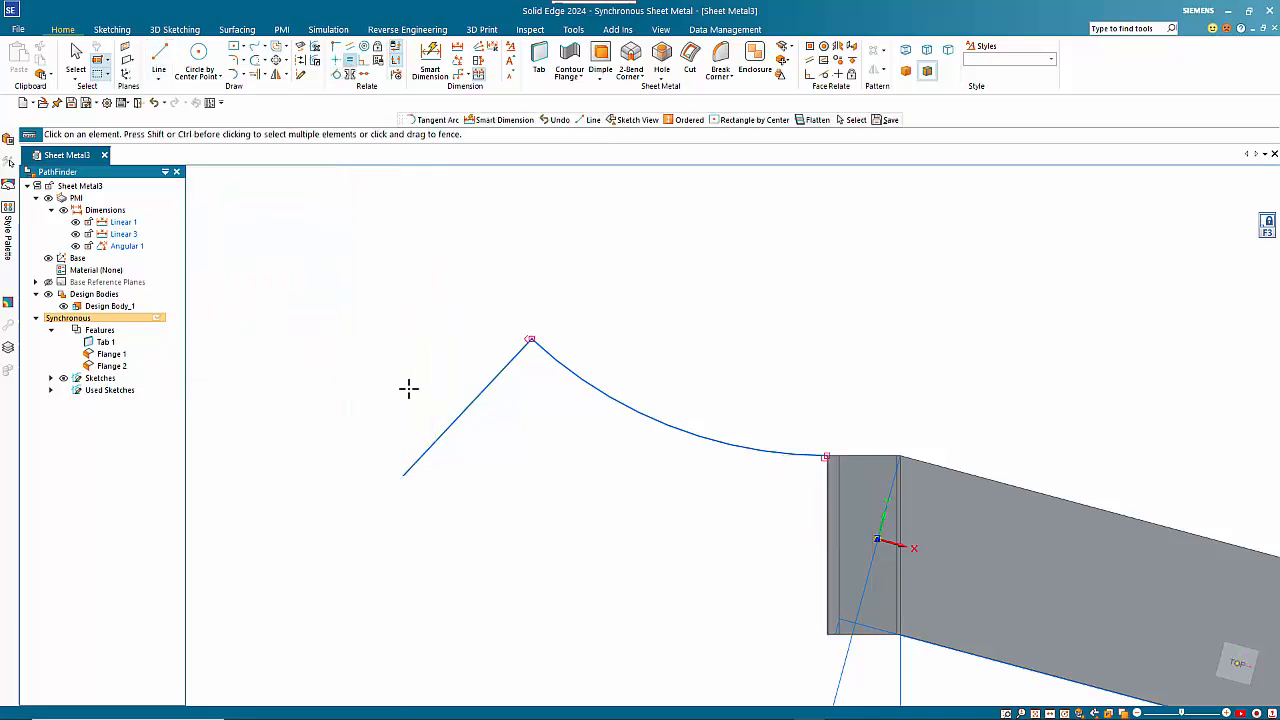
left_click(471, 402)
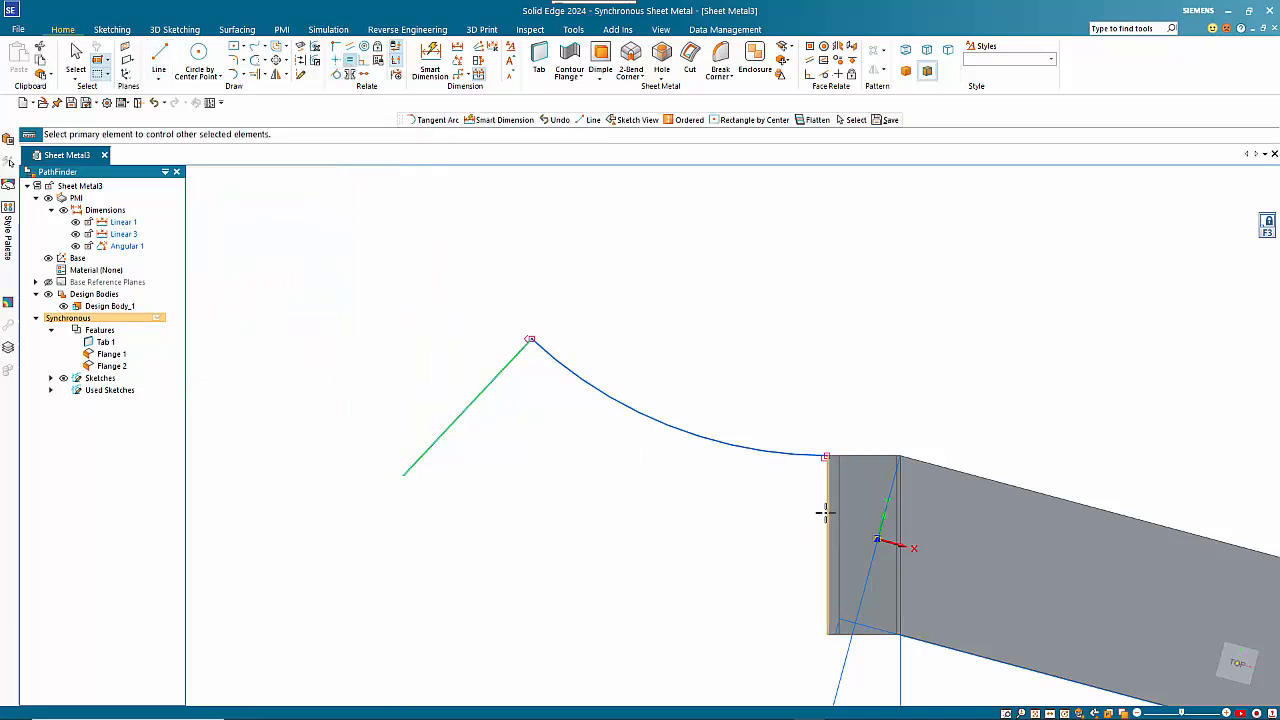
left_click(825, 513)
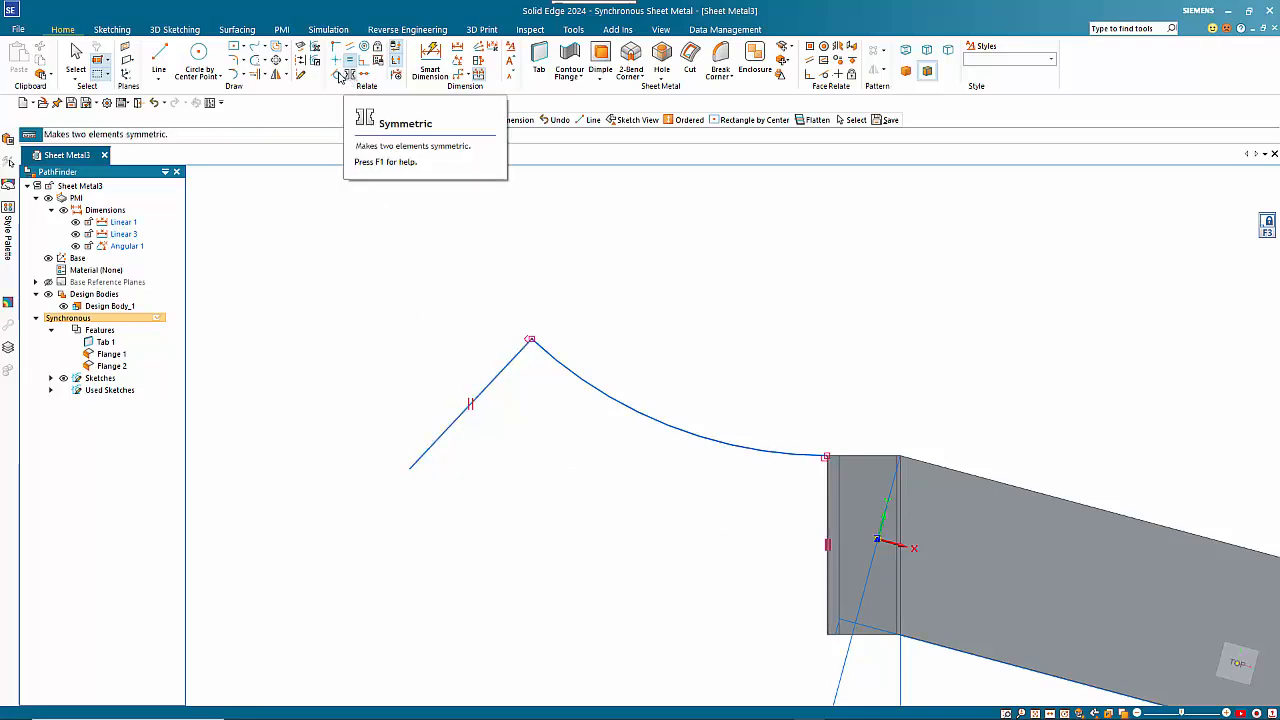
Step: Close the profile with a tangent arc from the flange end edge's other corner to the free end of the sloped line
left_click(233, 76)
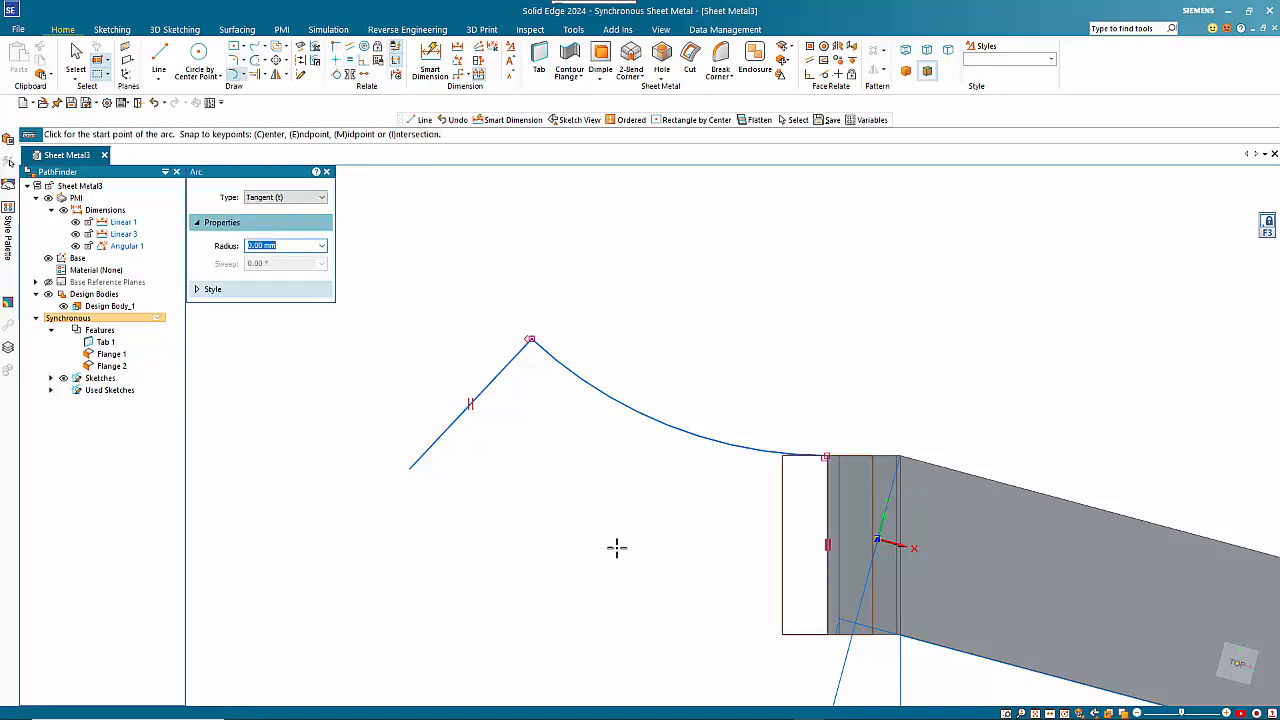
scroll(786, 657, "up", 6)
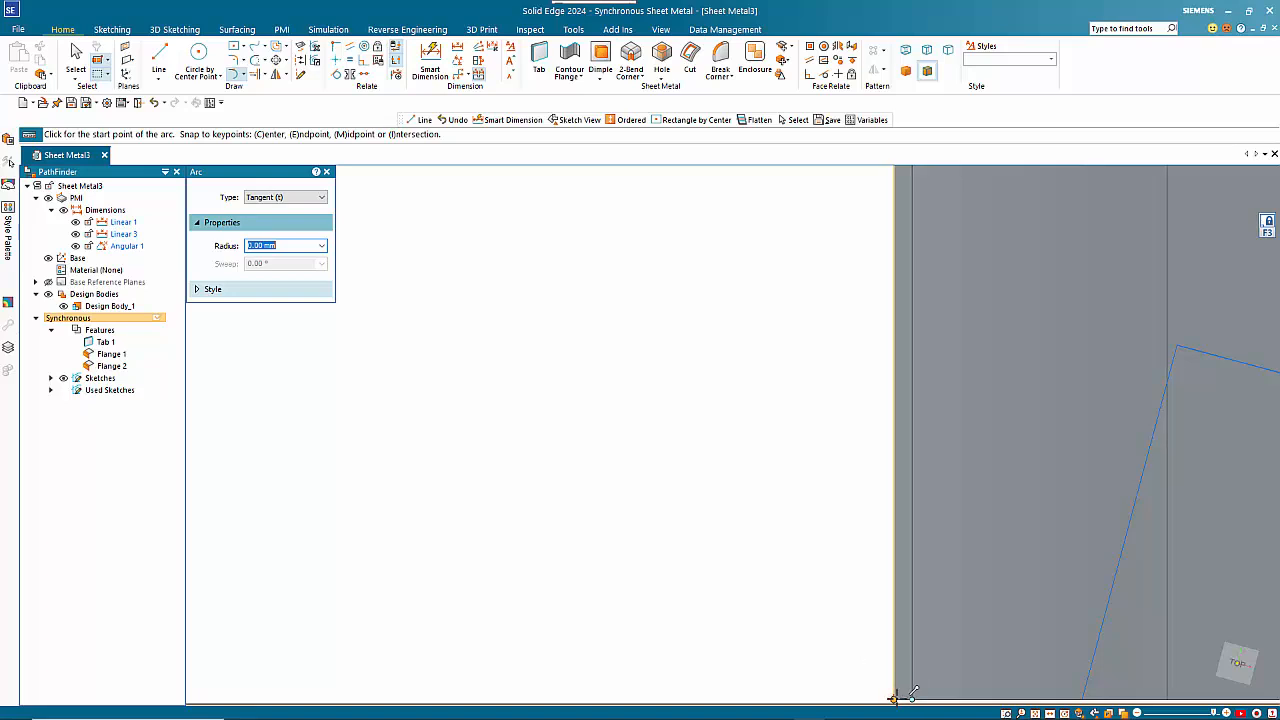
left_click(894, 697)
scroll(684, 630, "down", 3)
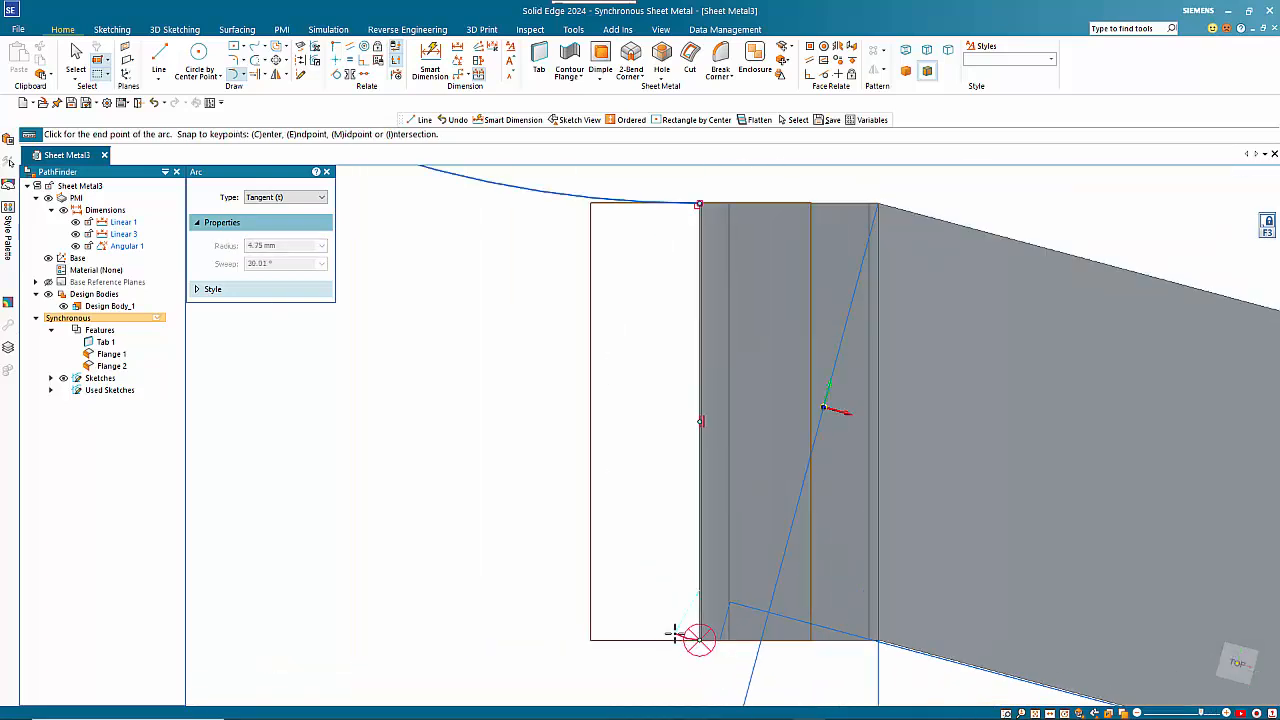
scroll(675, 632, "down", 3)
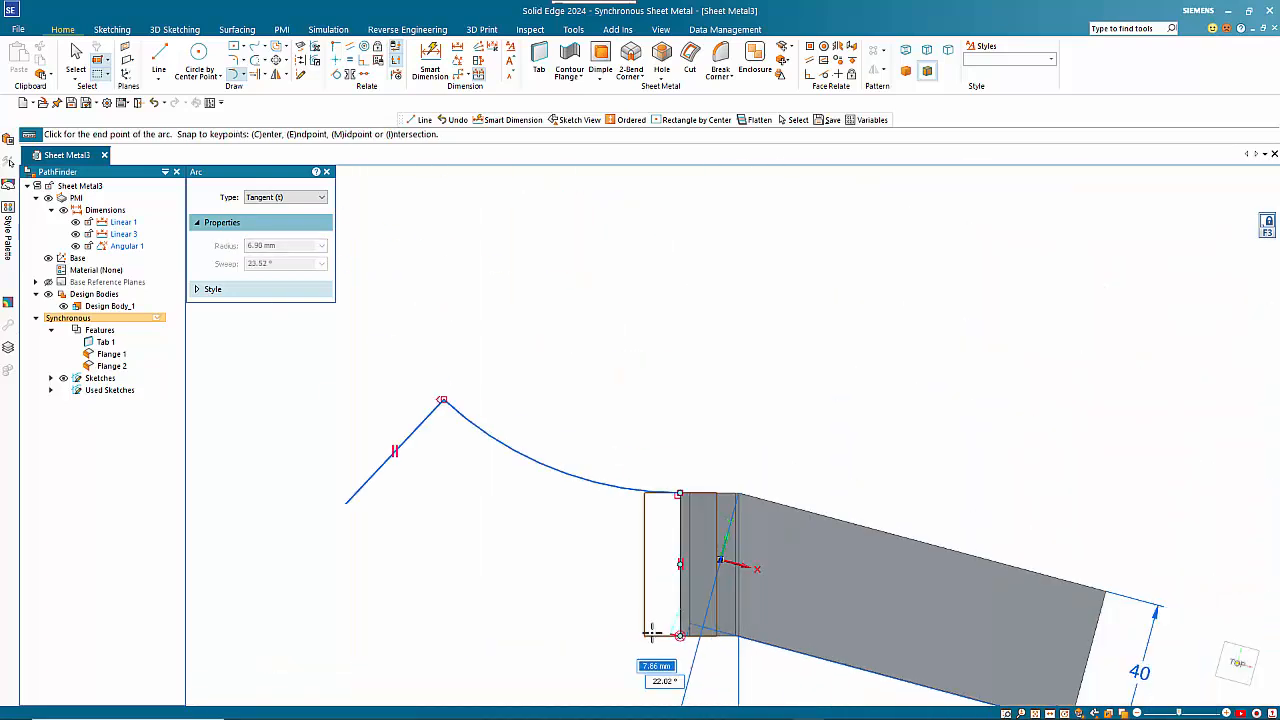
left_click(345, 504)
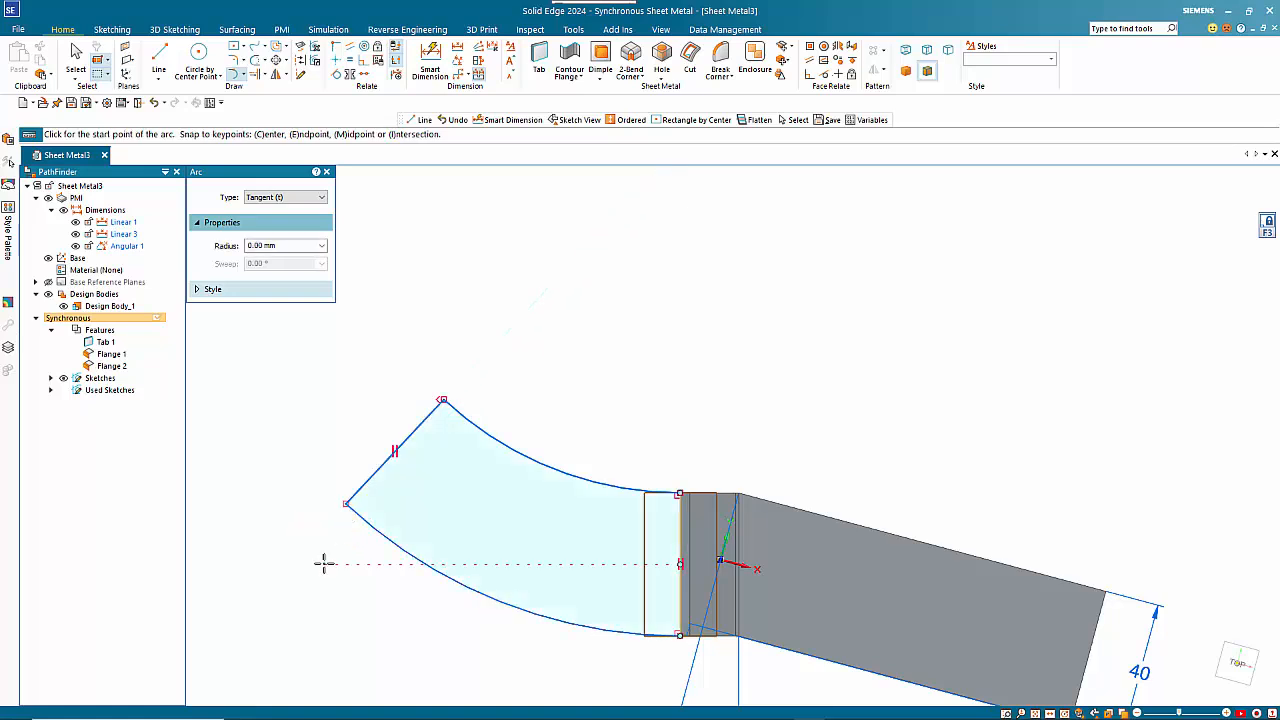
key("Escape")
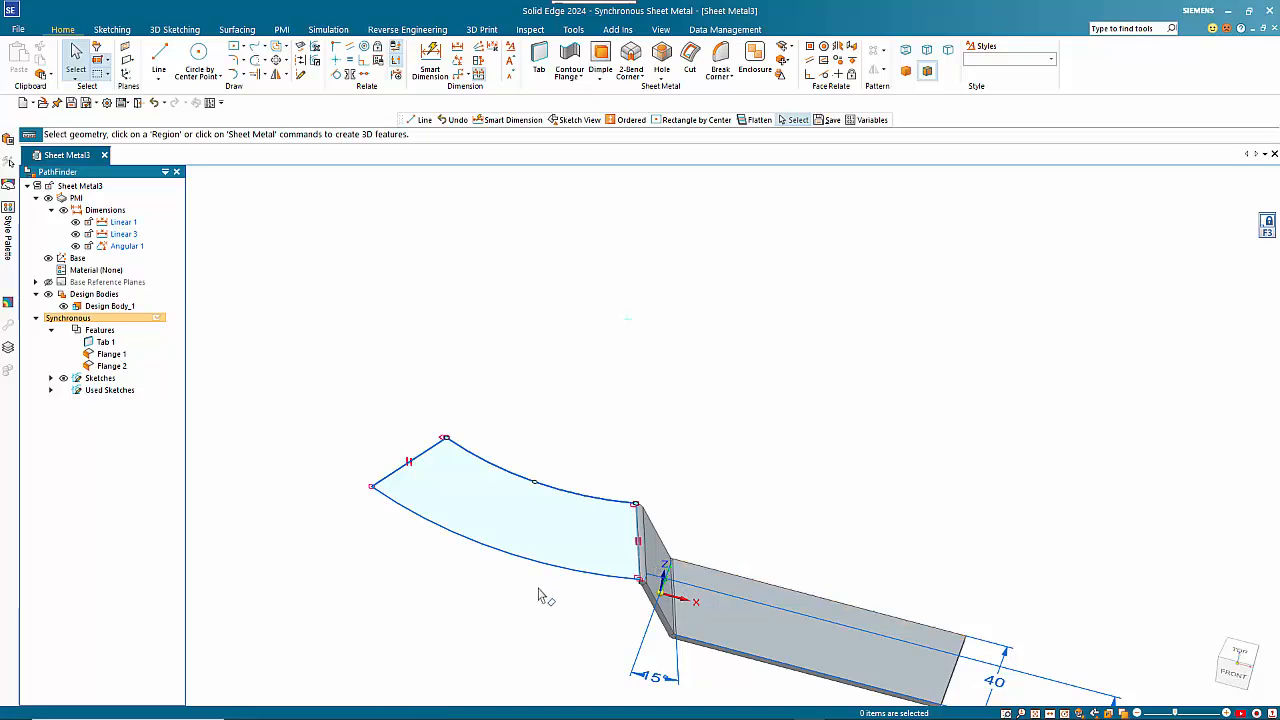
Step: Create a tab from the closed curved sketch region to extend the upper flange
scroll(583, 640, "down", 2)
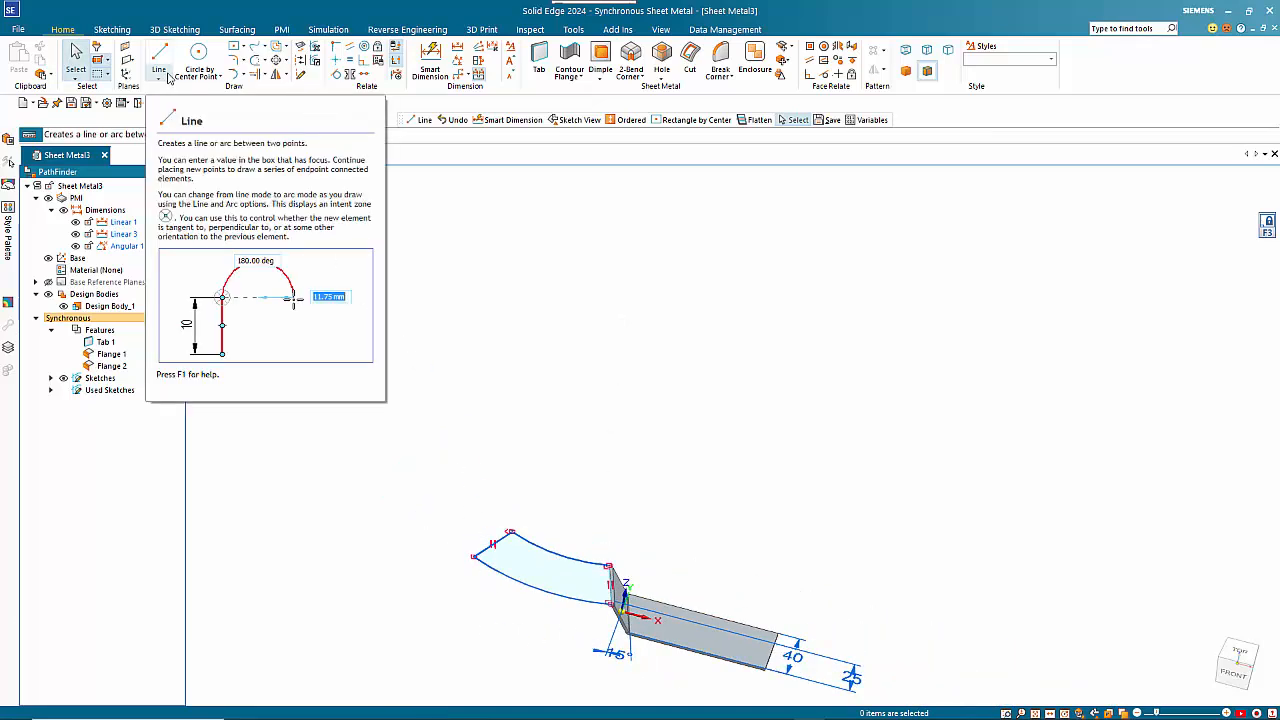
left_click(538, 57)
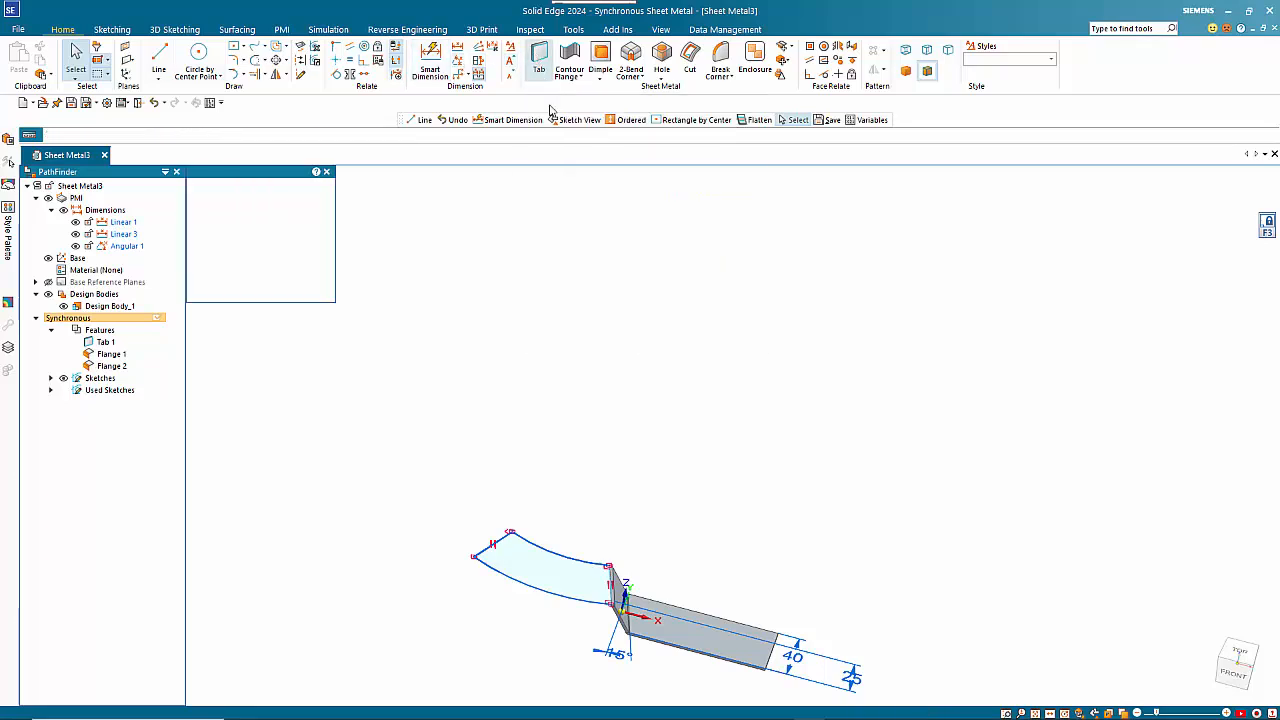
left_click(548, 576)
key("Escape")
key("Escape")
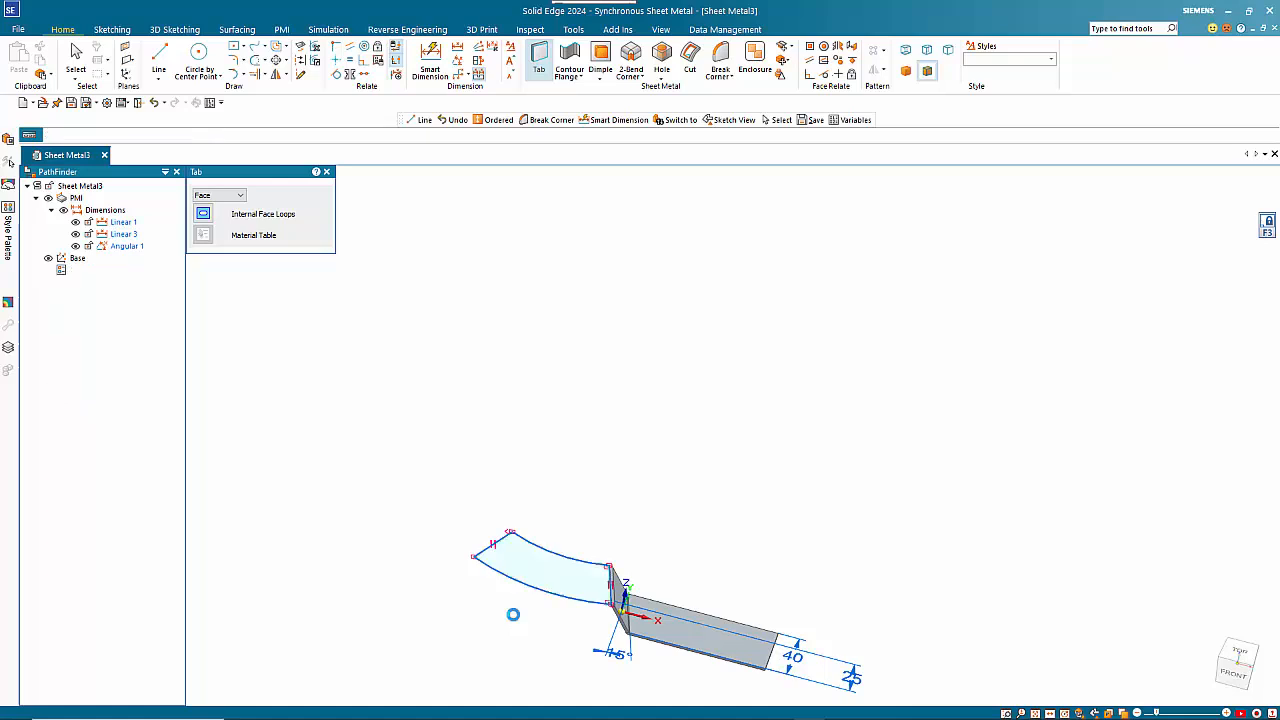
scroll(530, 623, "up", 3)
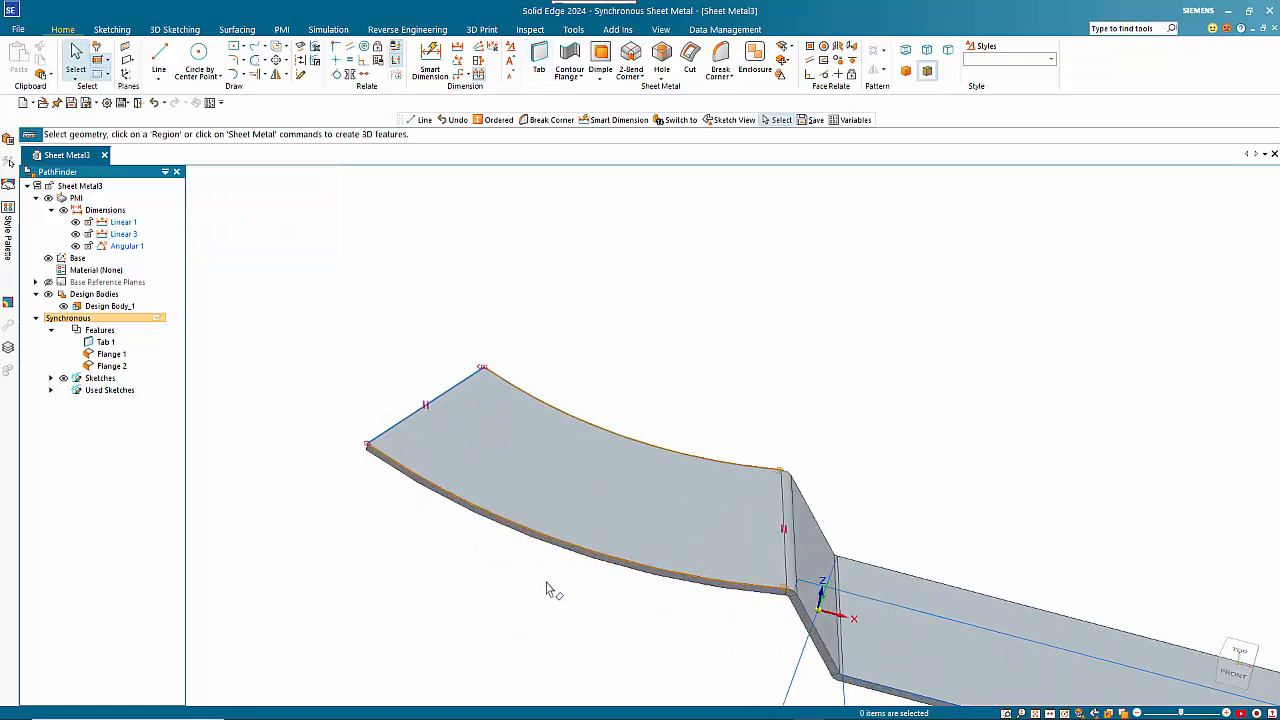
scroll(567, 570, "down", 1)
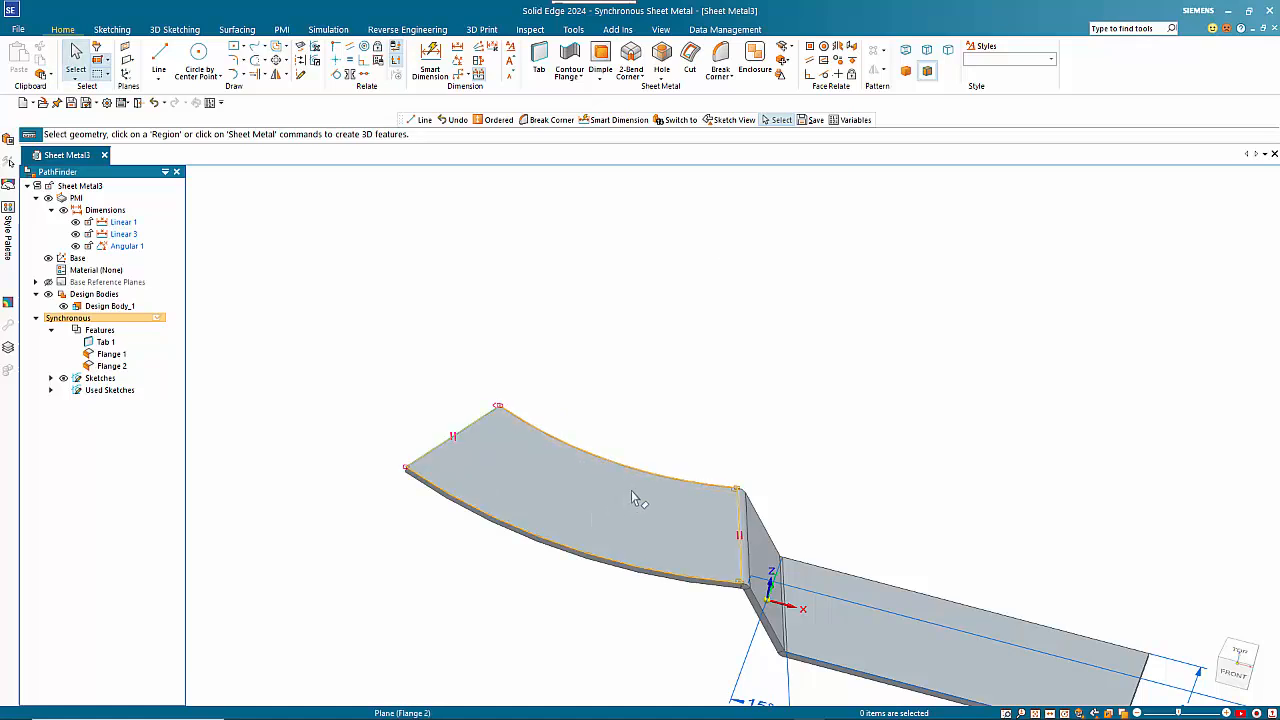
scroll(633, 497, "down", 3)
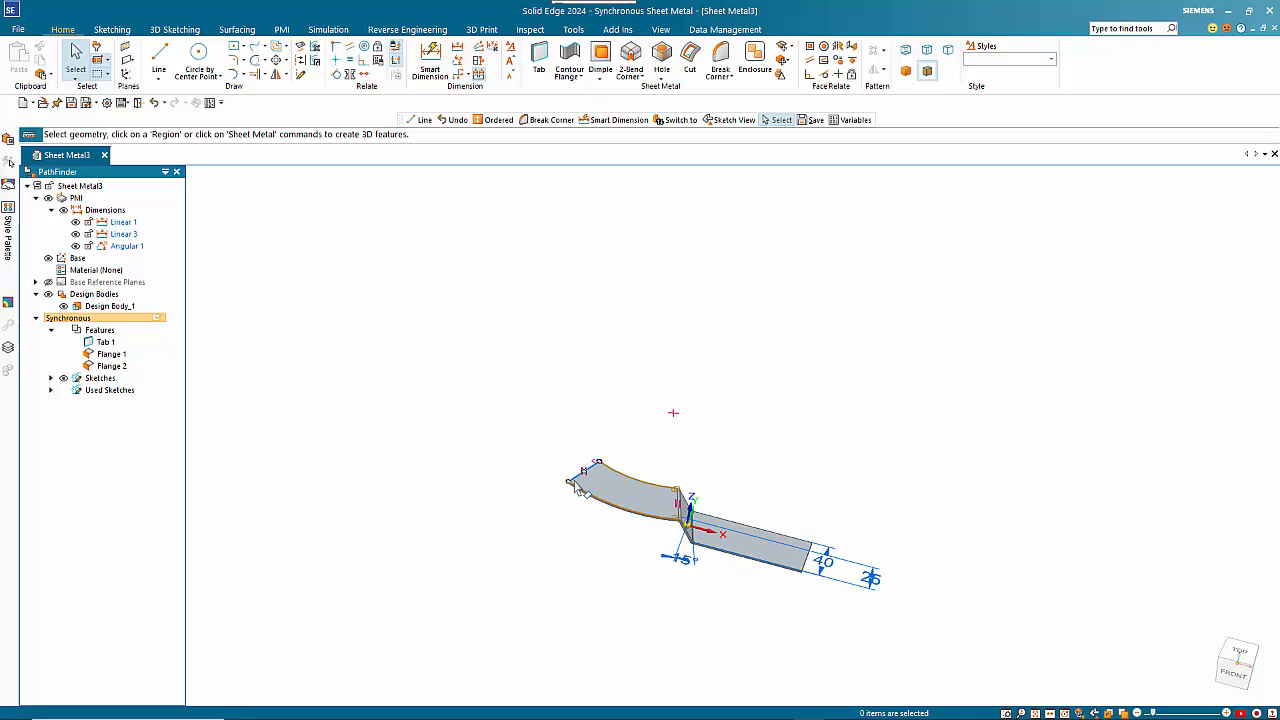
Step: Add a flange 50 mm long at 170° on the straight end face of the curved tab
scroll(610, 508, "up", 3)
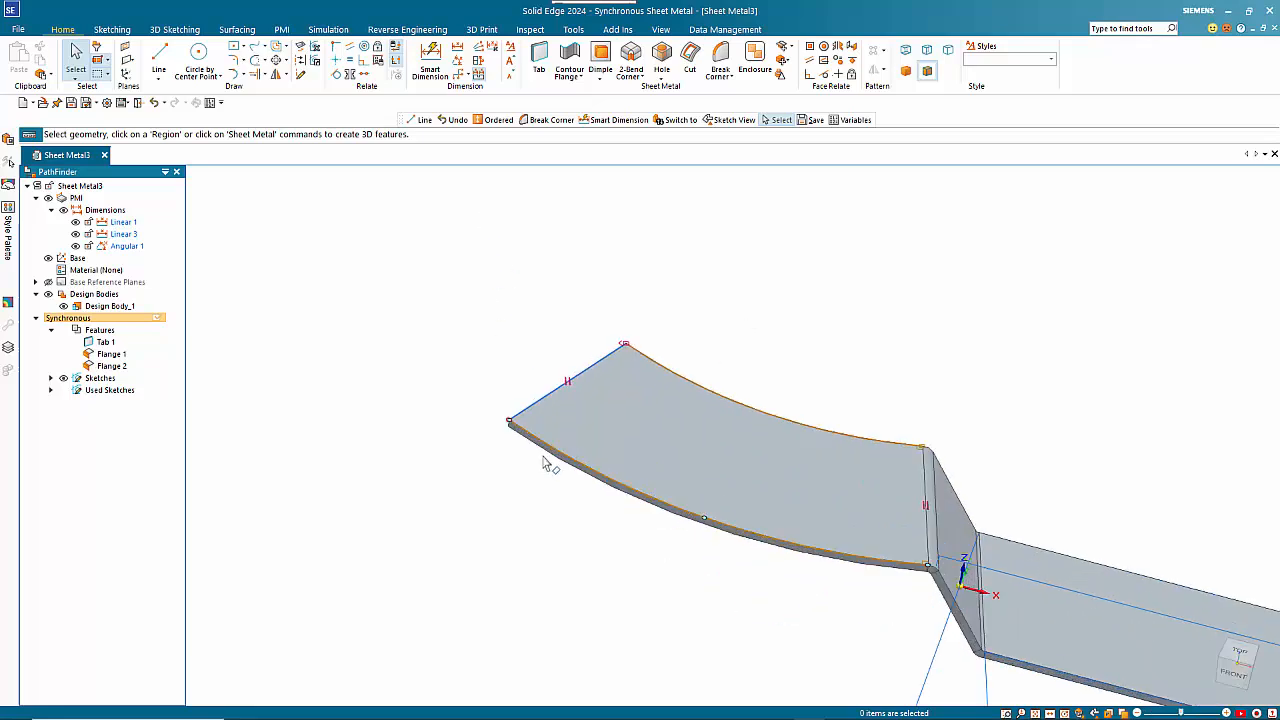
right_click(535, 418)
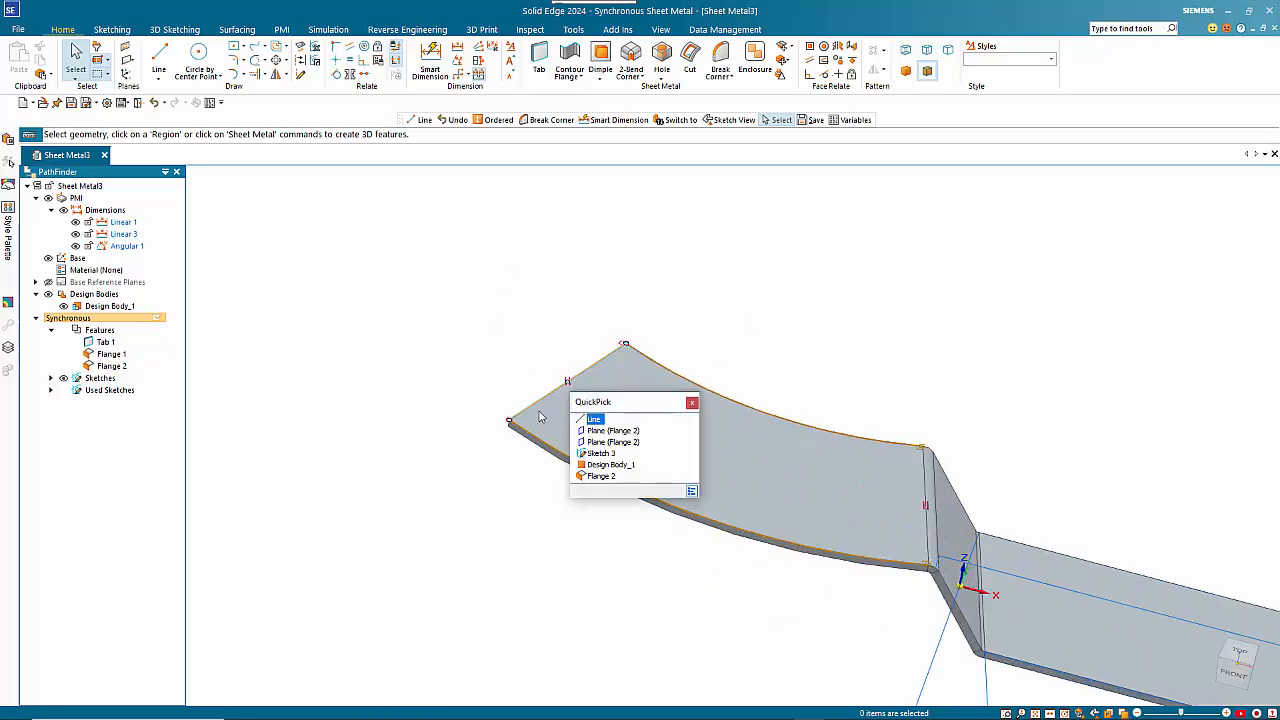
left_click(590, 431)
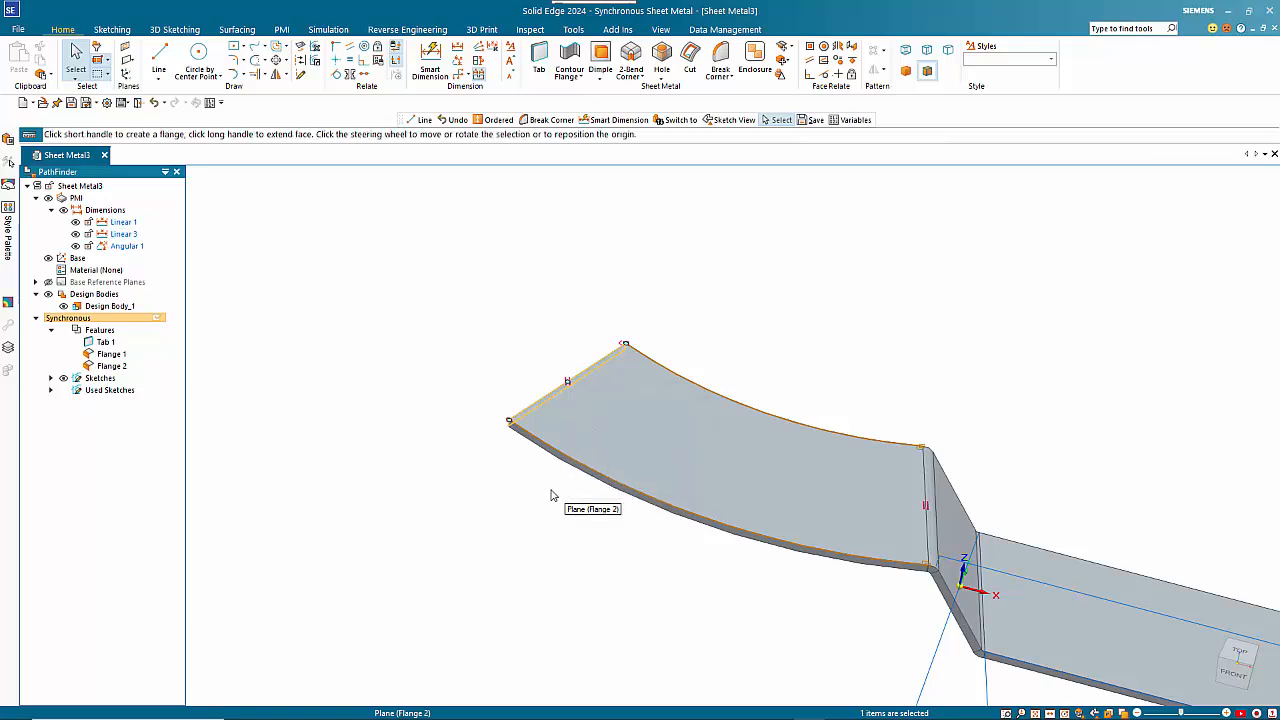
left_click(541, 410)
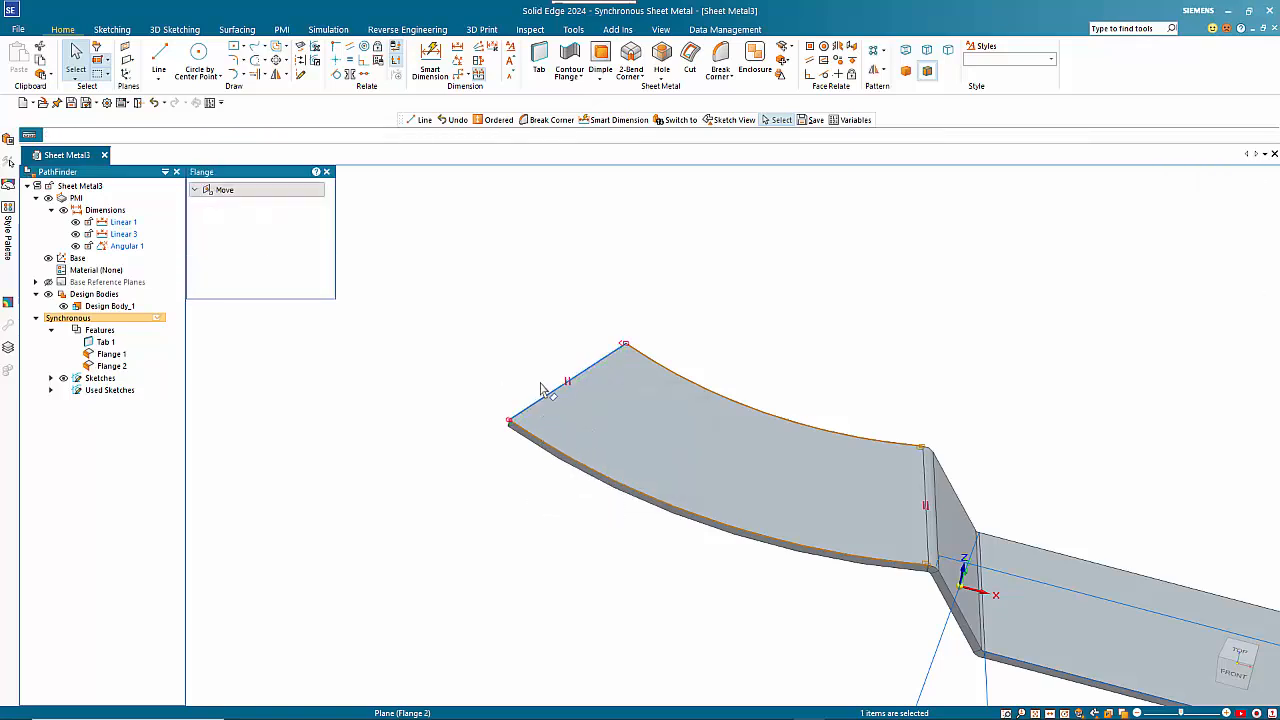
middle_click_drag(549, 355, 777, 453, "shift")
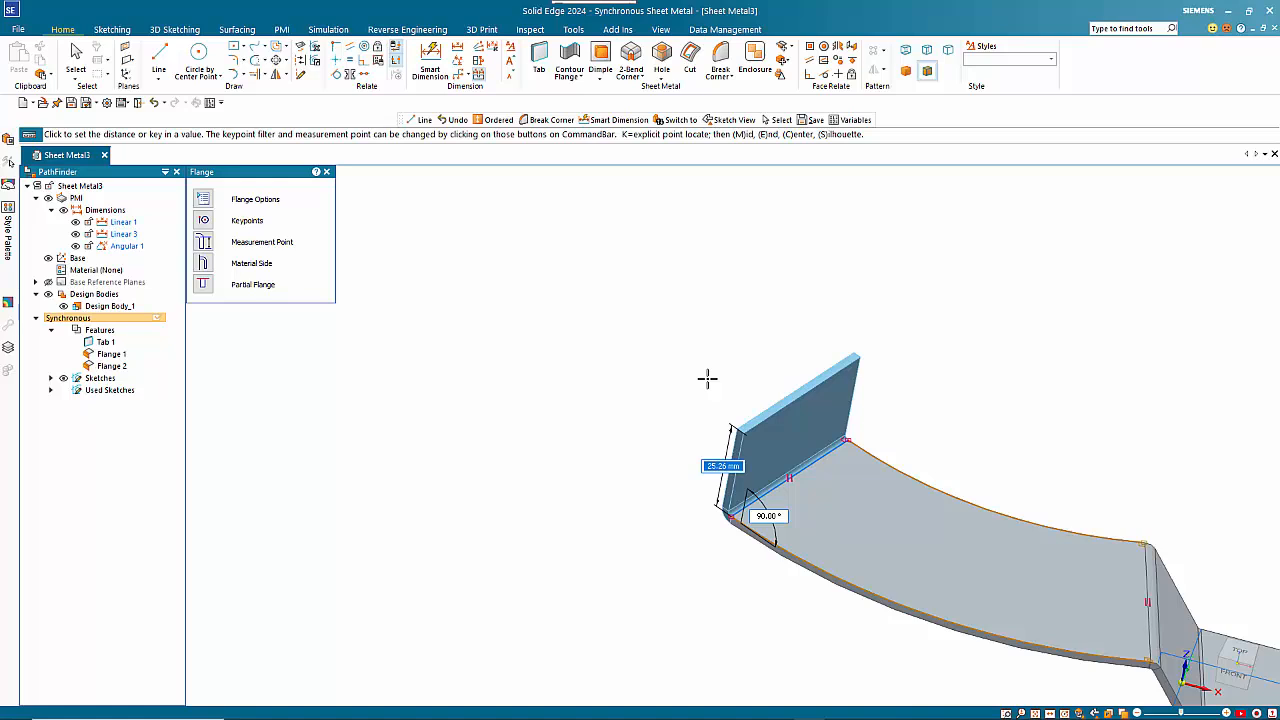
key("Tab")
type("1")
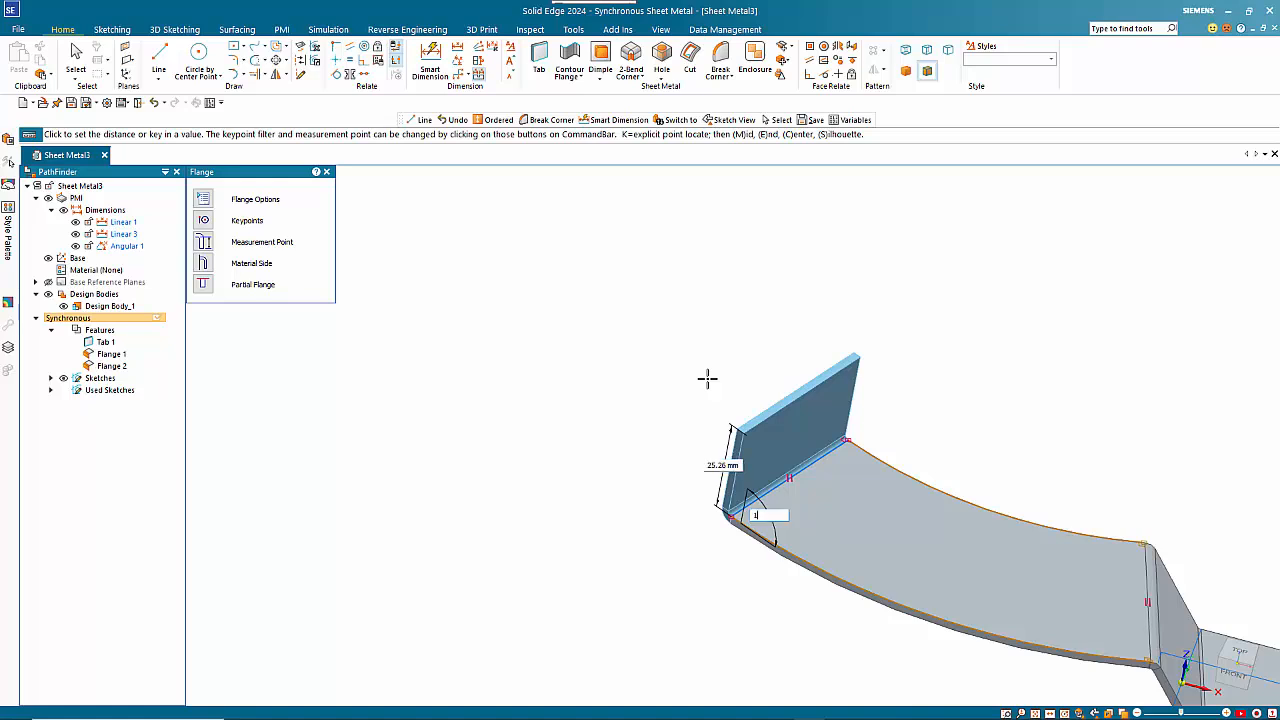
type("70")
key("Tab")
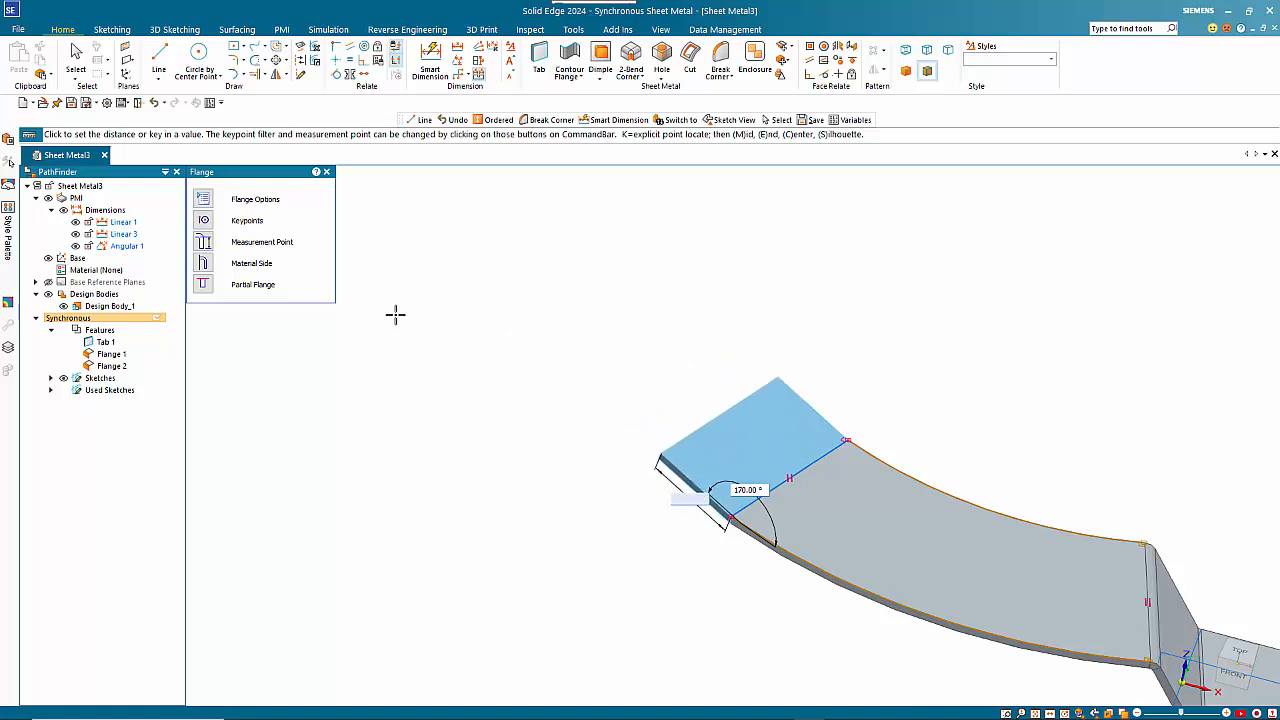
type("50")
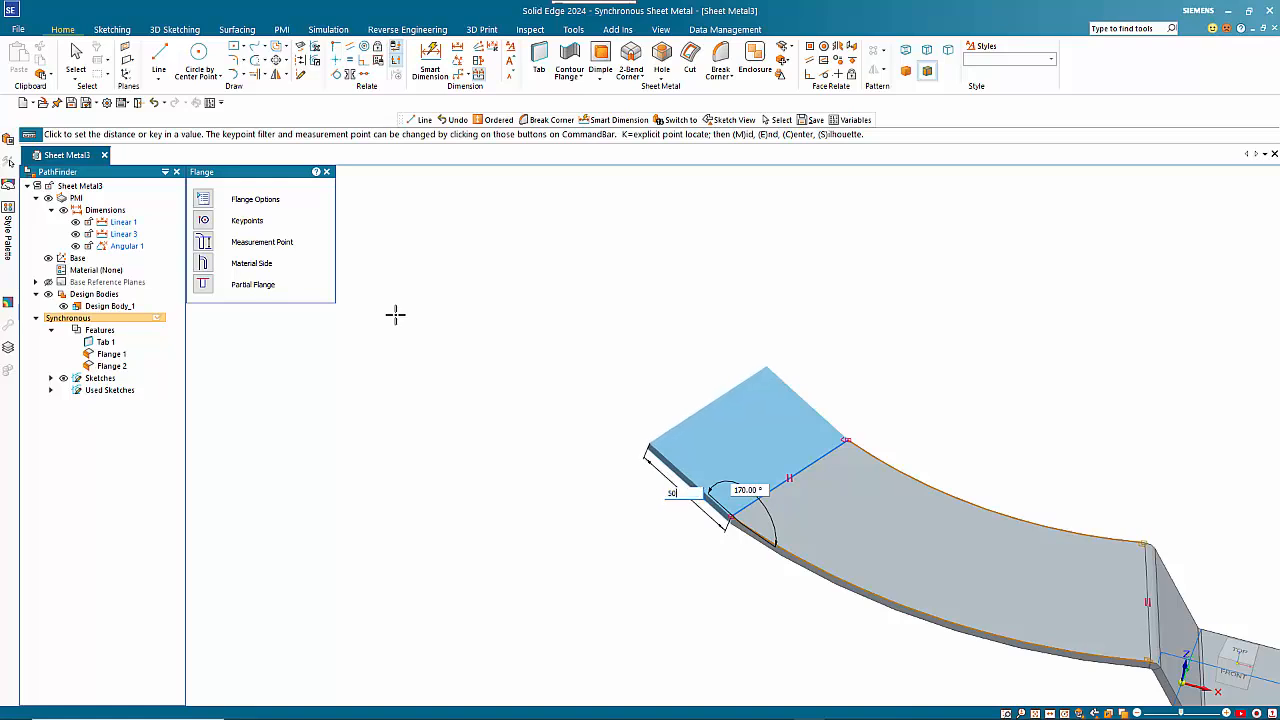
key("Return")
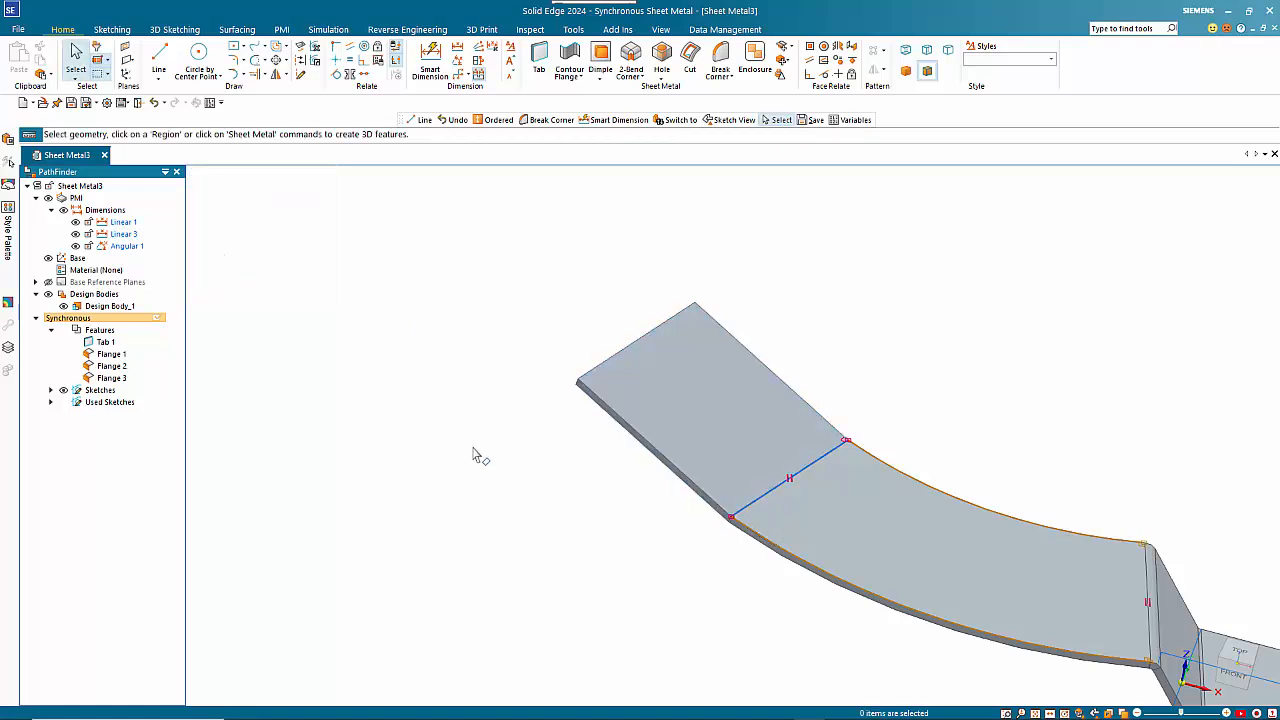
Step: On the end flange's flat face, viewed square, draw a tangent arc of about 259 mm radius and 30° sweep from the end edge's front corner
scroll(583, 513, "down", 3)
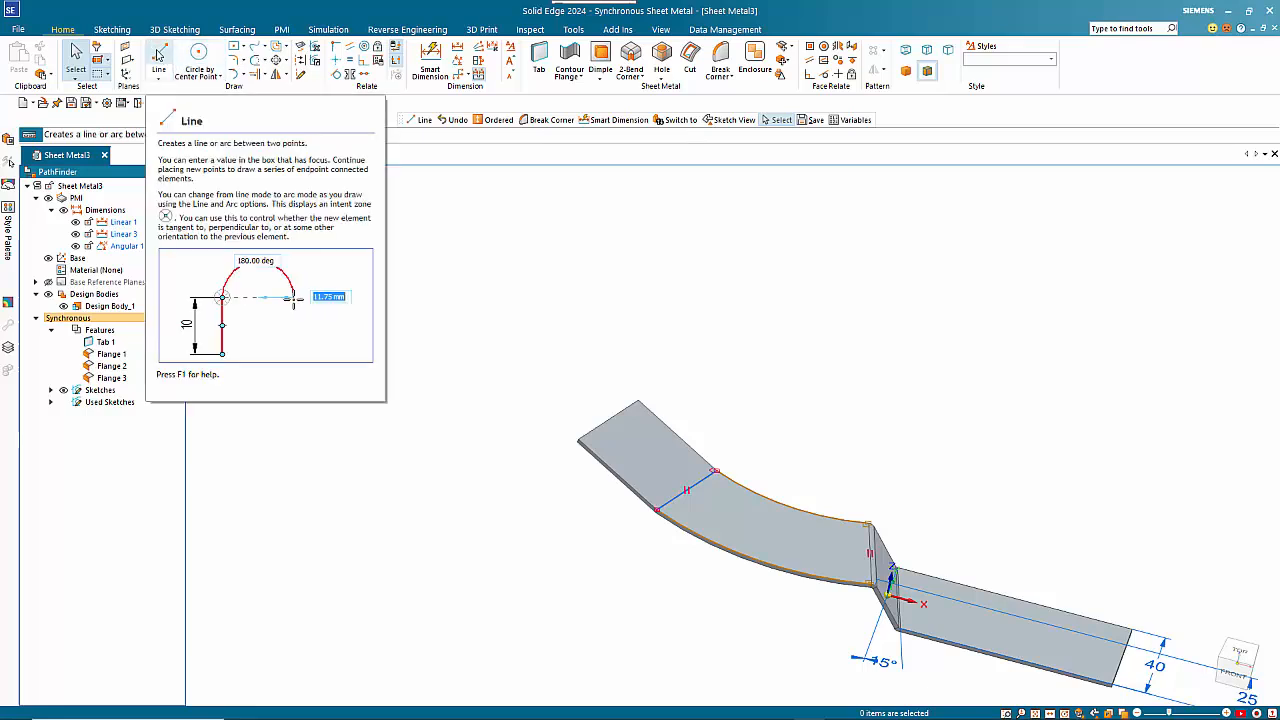
left_click(231, 76)
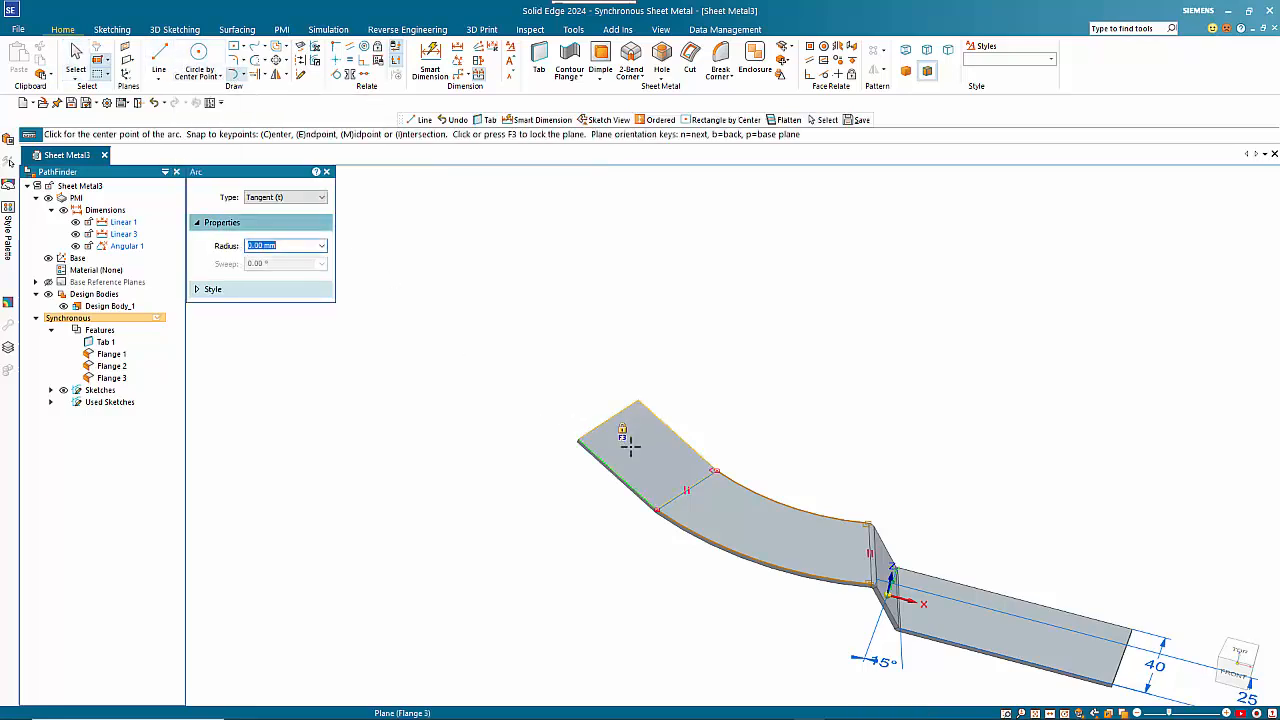
key("F3")
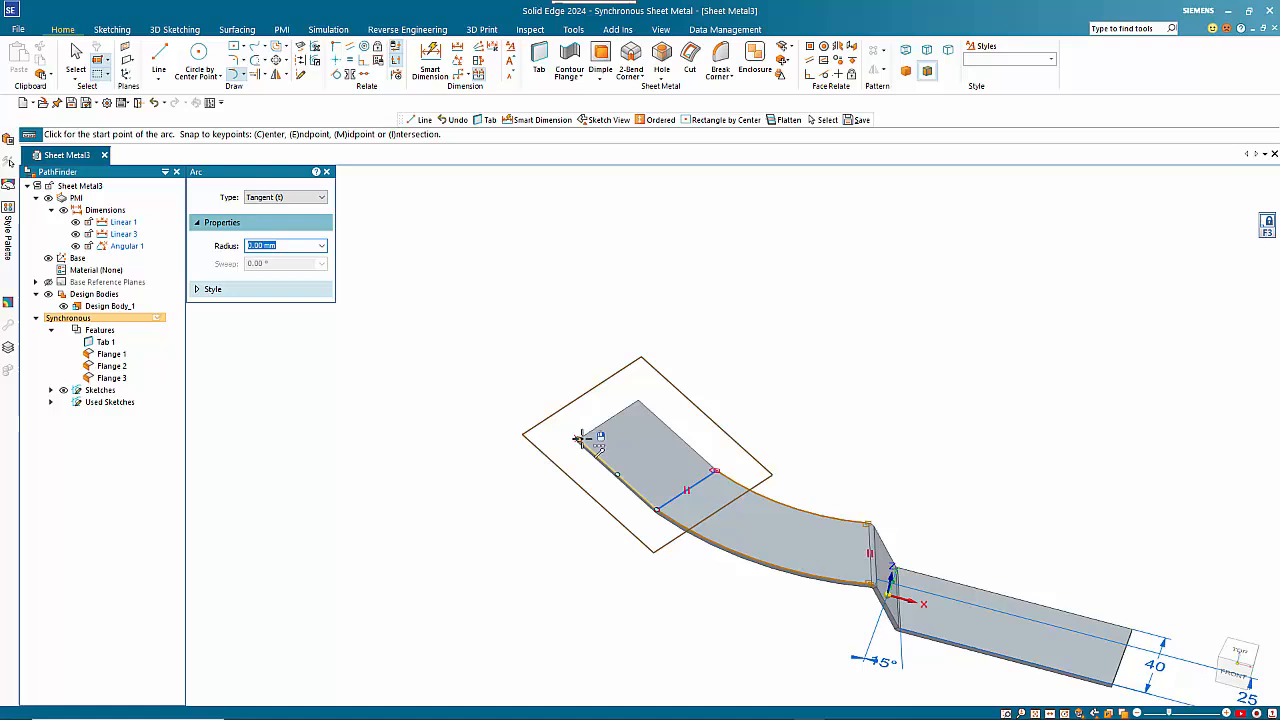
key("ctrl+h")
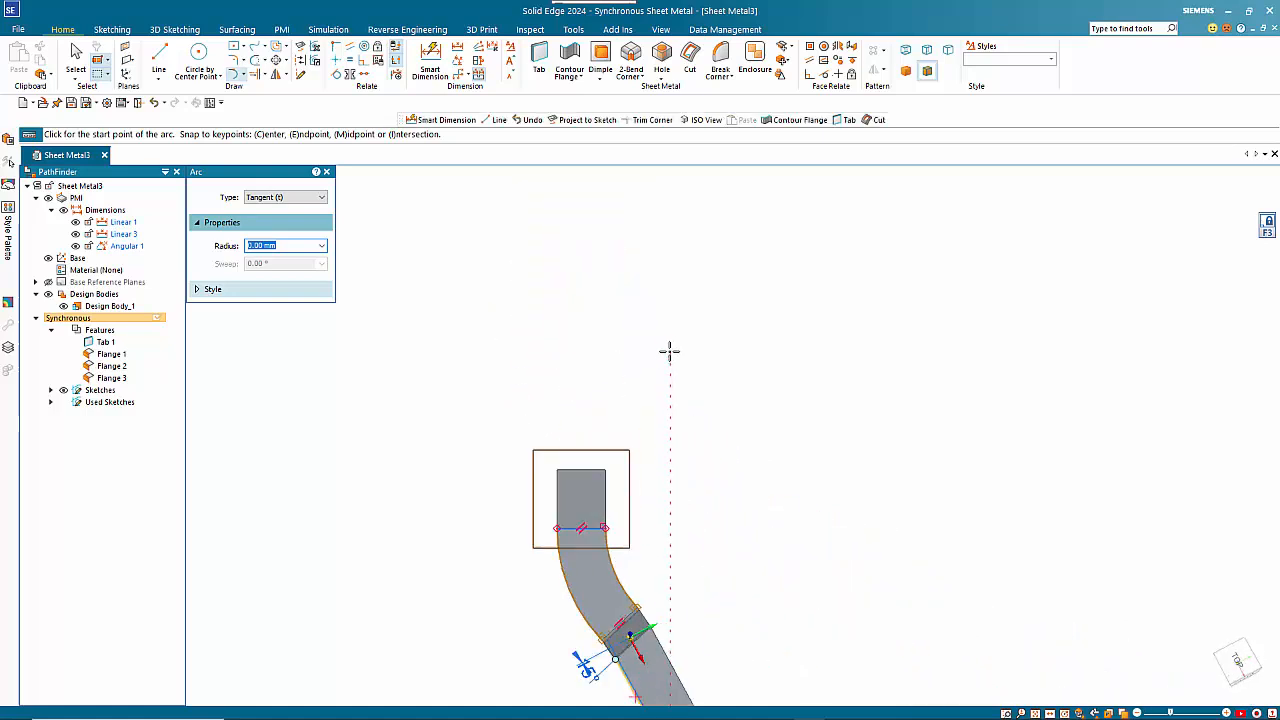
scroll(665, 355, "up", 3)
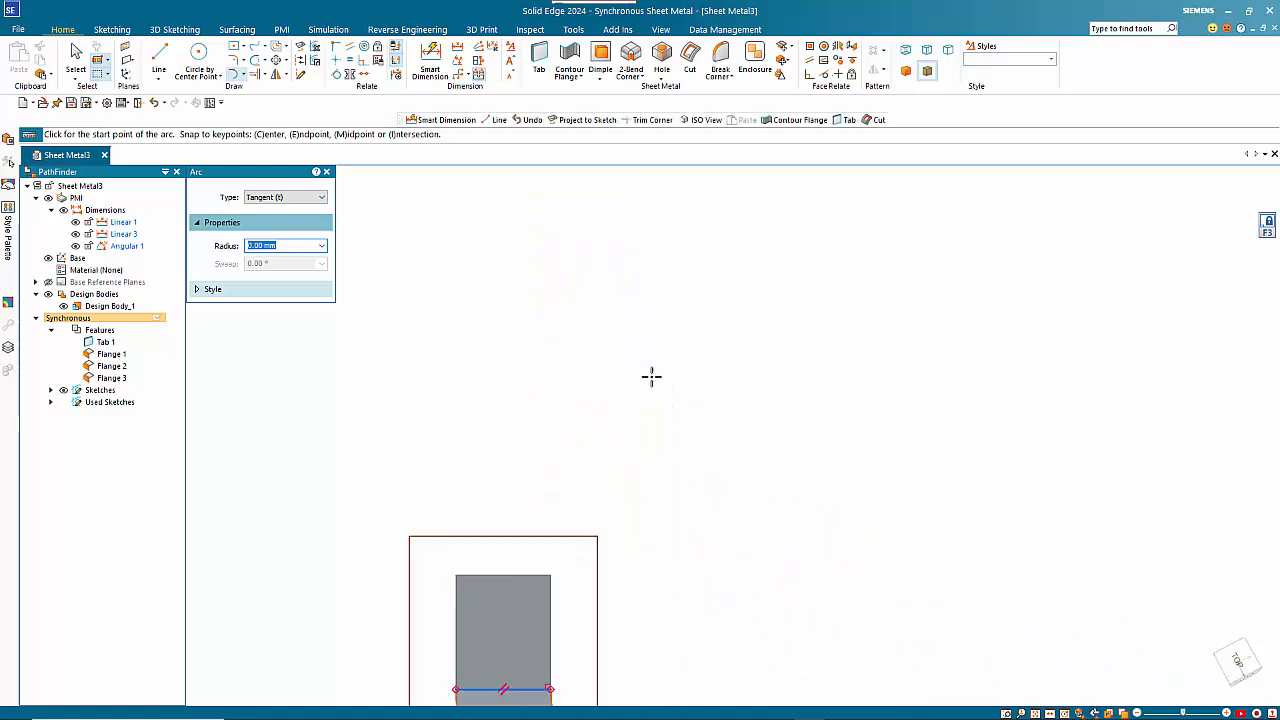
left_click(455, 575)
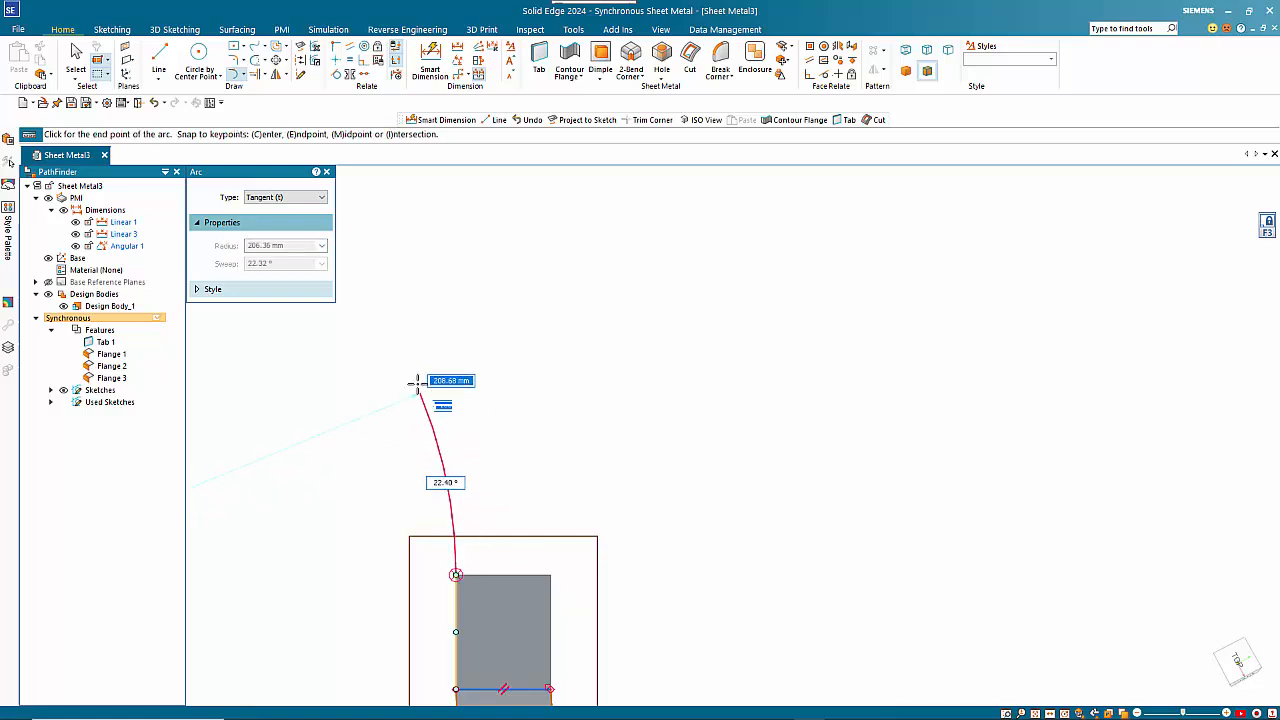
left_click(379, 285)
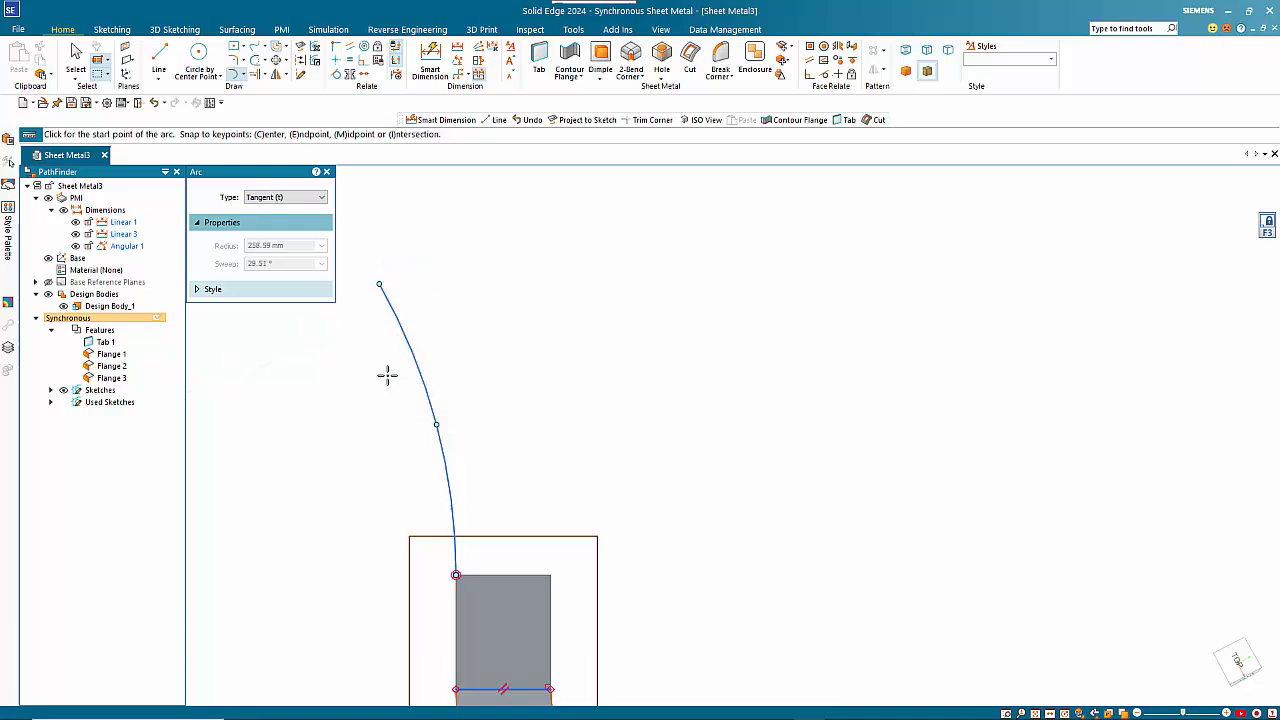
left_click(549, 575)
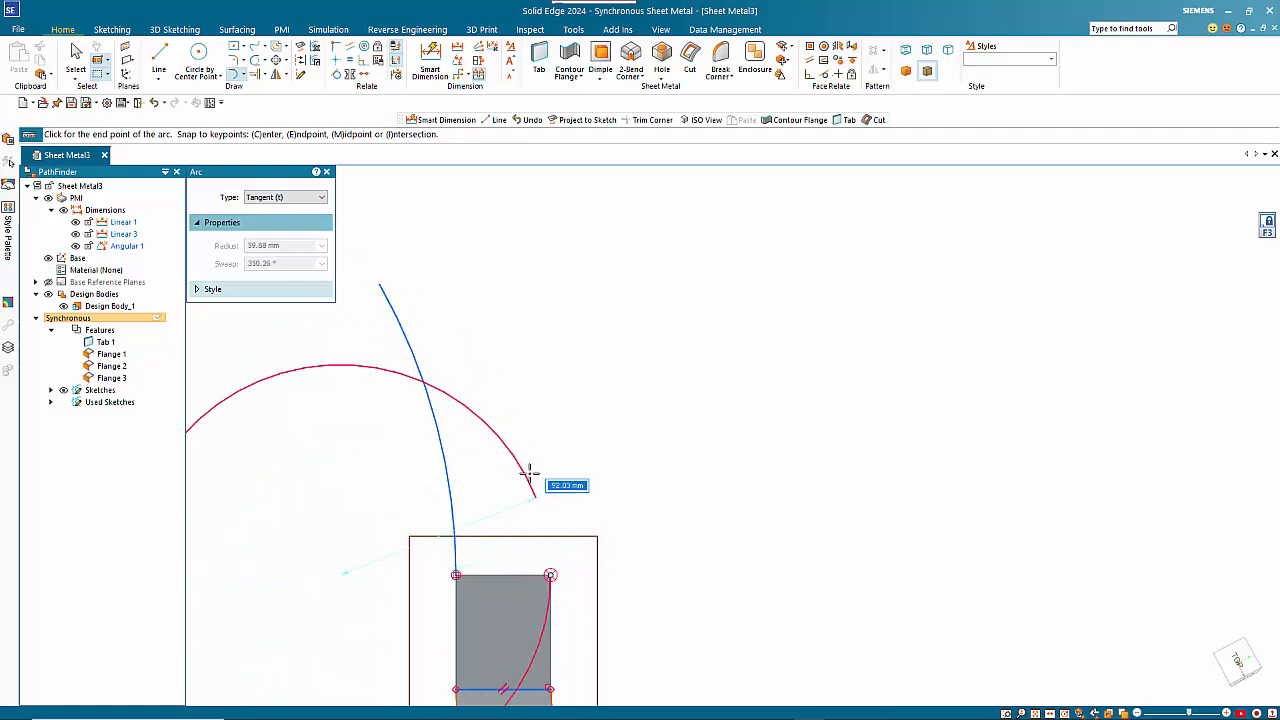
scroll(554, 511, "up", 5)
scroll(553, 510, "down", 5)
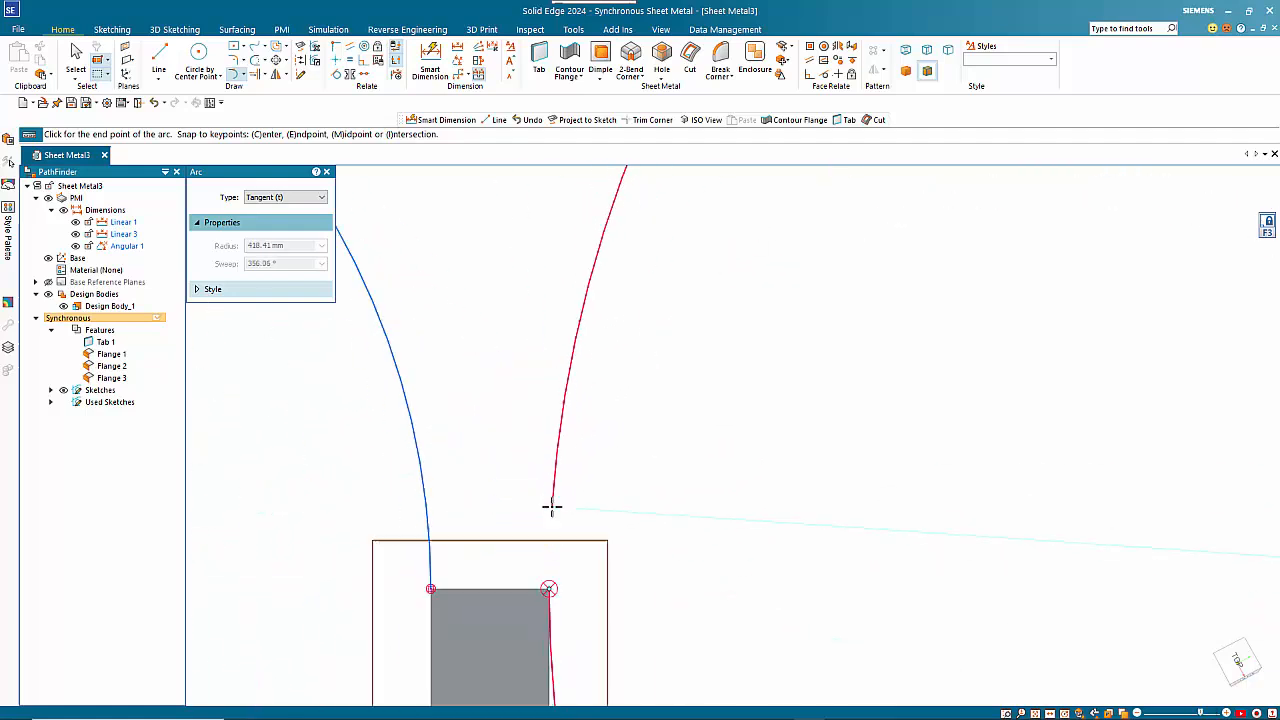
right_click(583, 581)
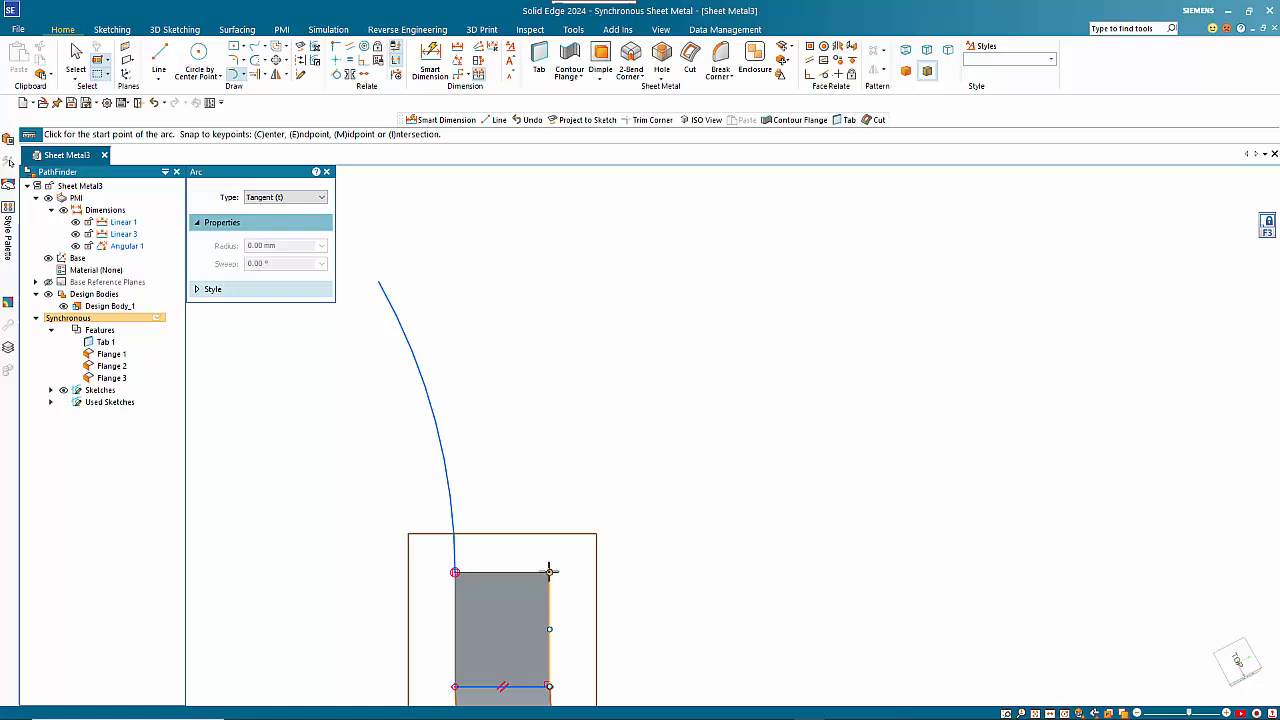
Step: Draw a second tangent arc of about 206 mm radius and 45° sweep from the end edge's other corner, bending the same way
left_click(549, 571)
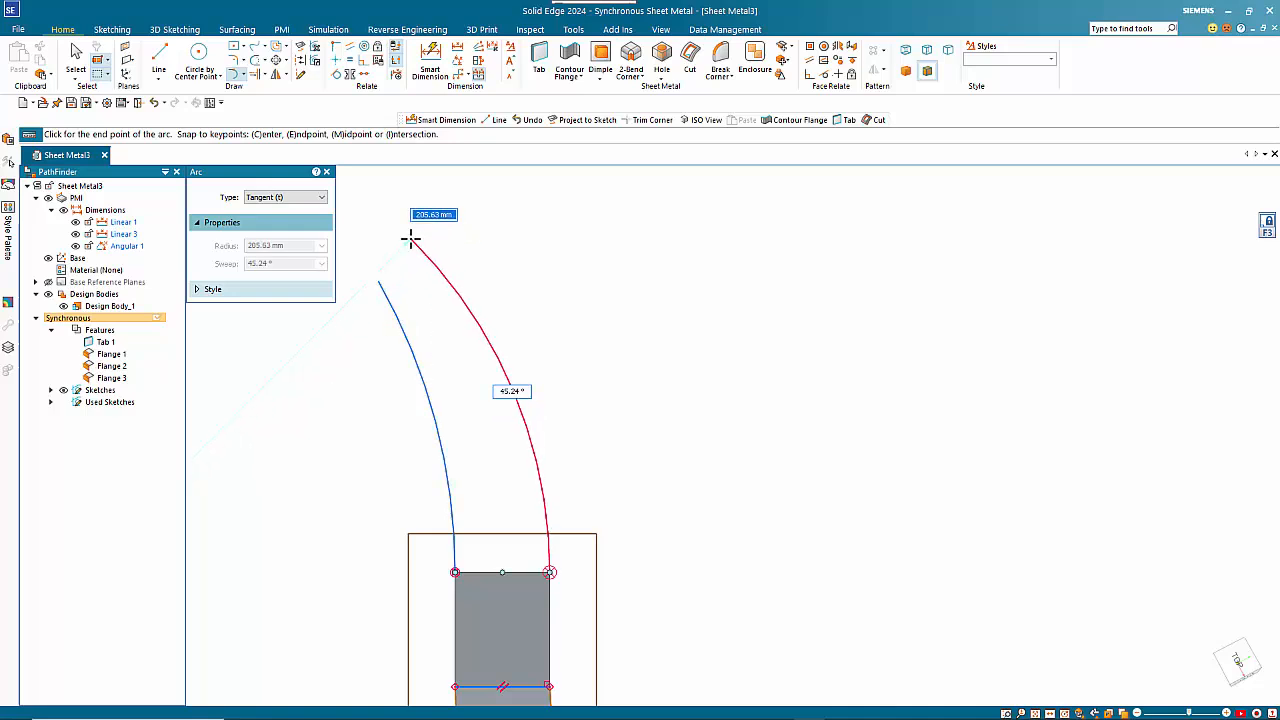
left_click(410, 238)
key("Escape")
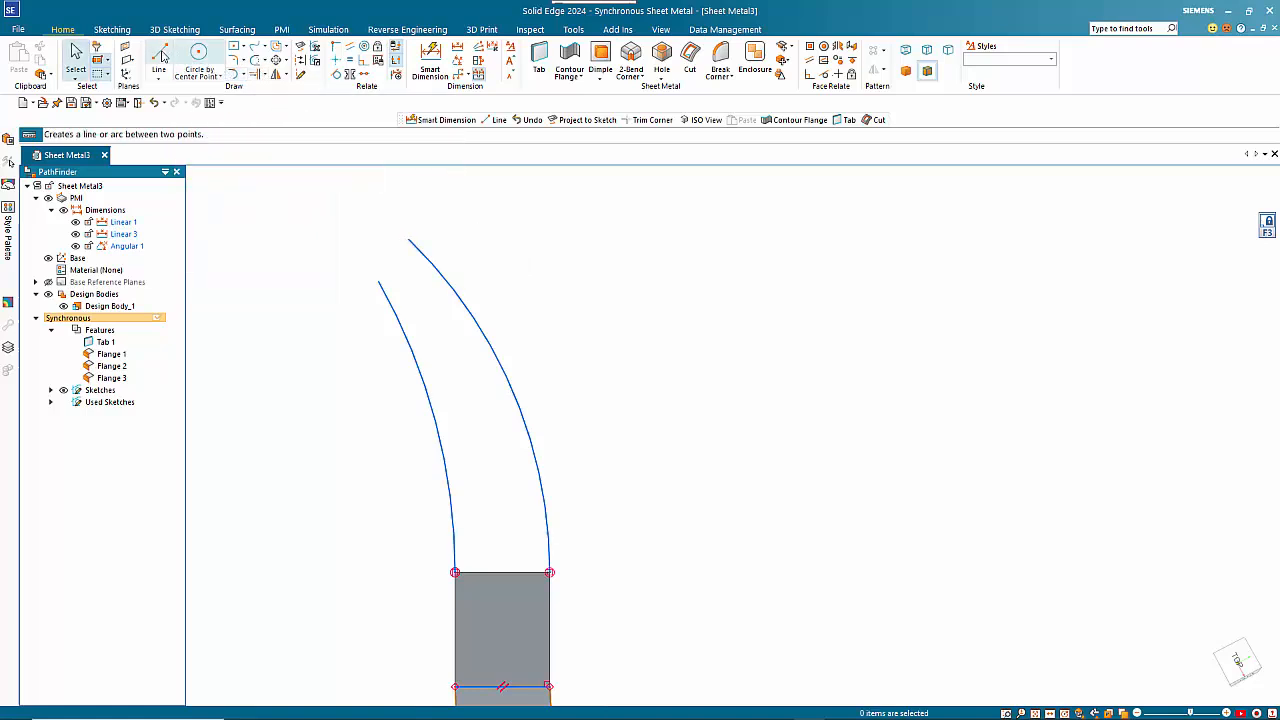
Step: Draw a sloped line about 51 mm long from the first arc's free end, crossing the second arc near its tip
left_click(160, 55)
left_click(378, 281)
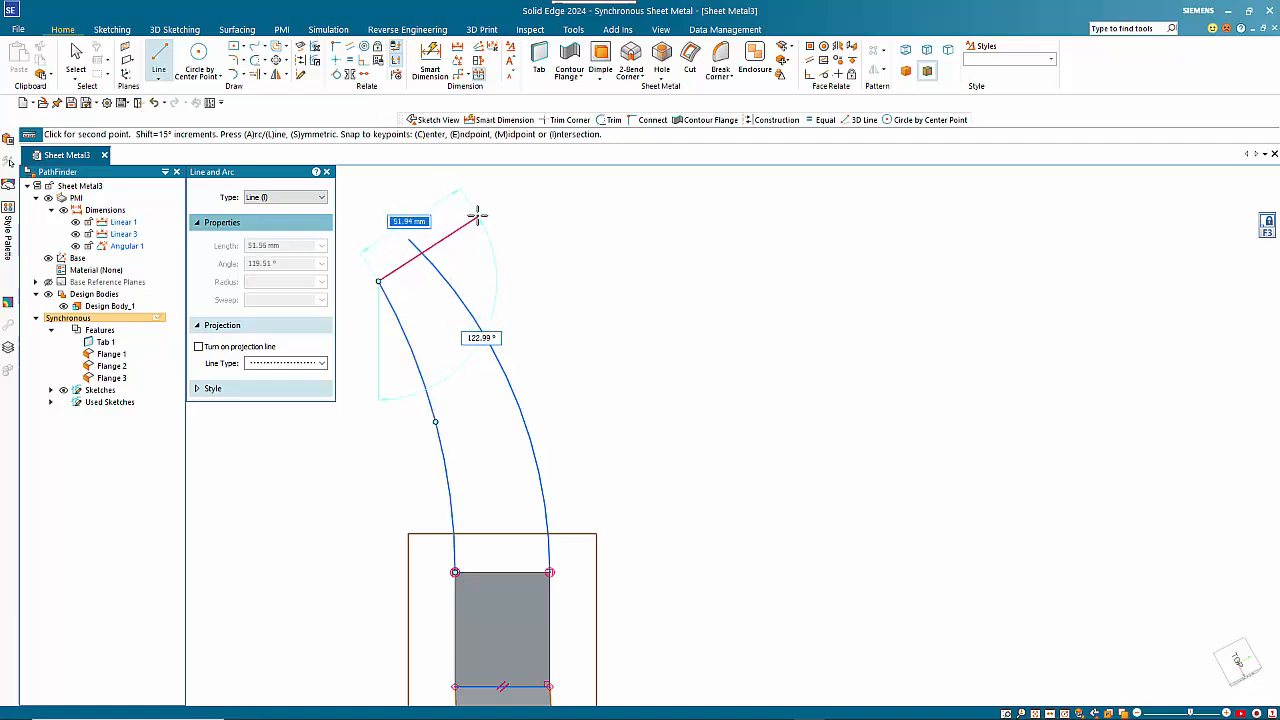
left_click(478, 222)
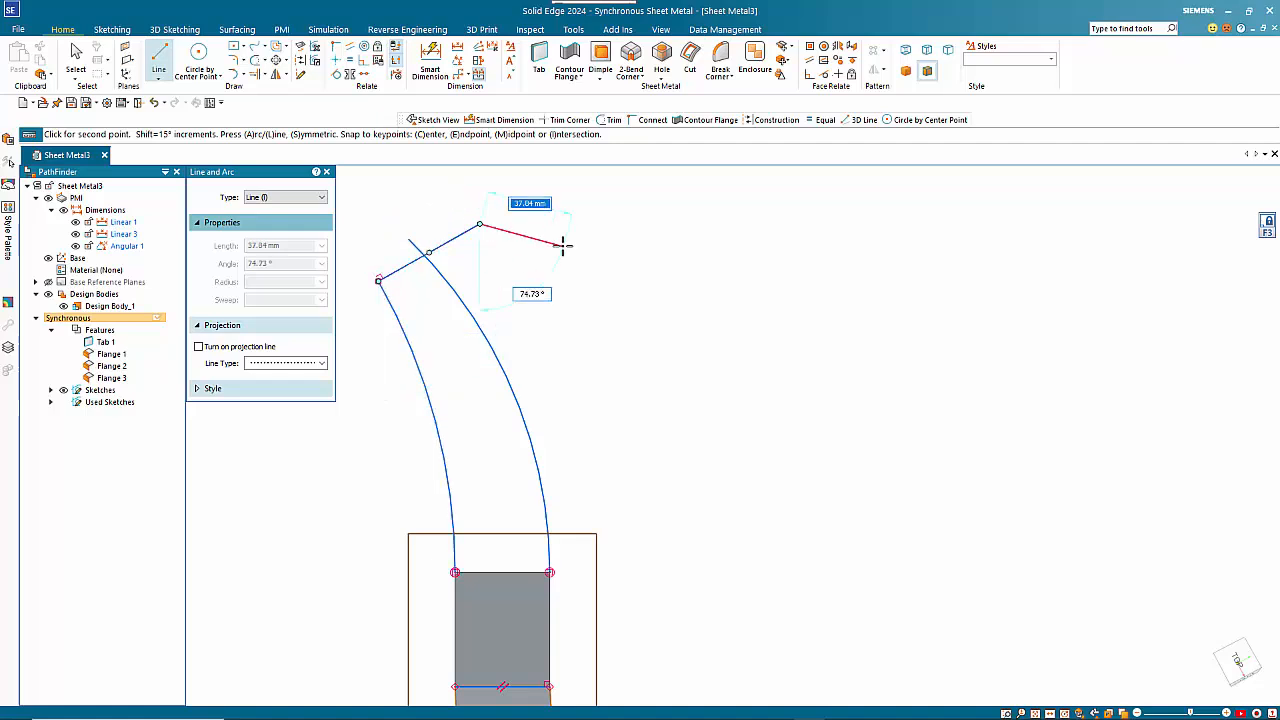
key("Escape")
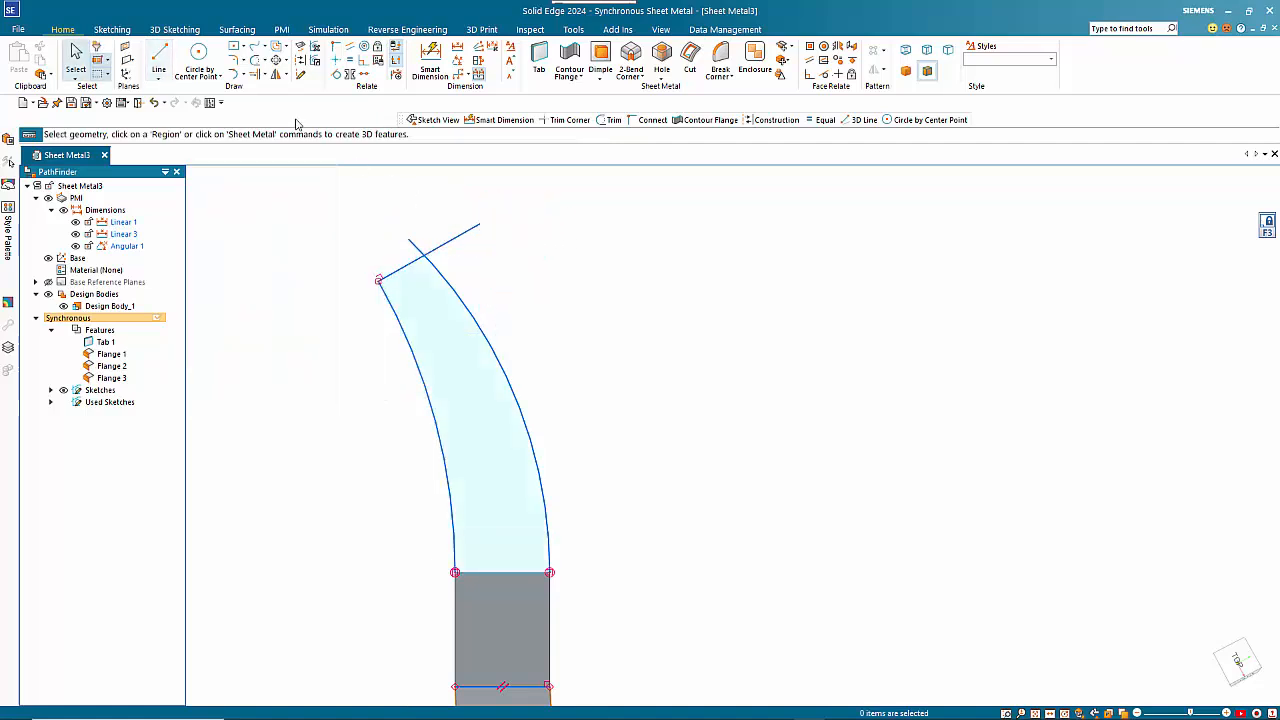
Step: Trim the overhanging ends of the second arc and the sloped line beyond their intersection
left_click(256, 60)
left_click_drag(372, 240, 398, 241)
left_click_drag(475, 256, 480, 259)
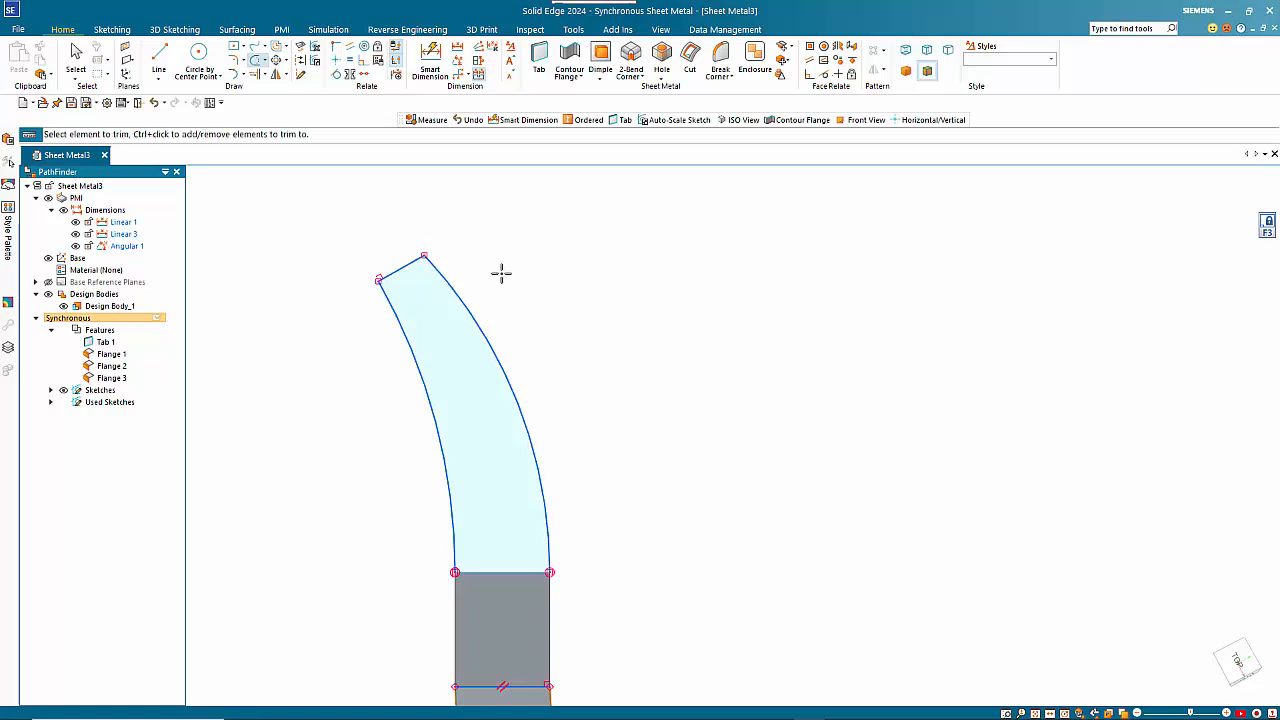
Step: Create a tab from the trimmed tapered region to extend the end flange
mouse_move(526, 308)
middle_mouse_down()
mouse_move(534, 186)
mouse_move(598, 388)
mouse_move(646, 340)
mouse_move(611, 322)
middle_mouse_up()
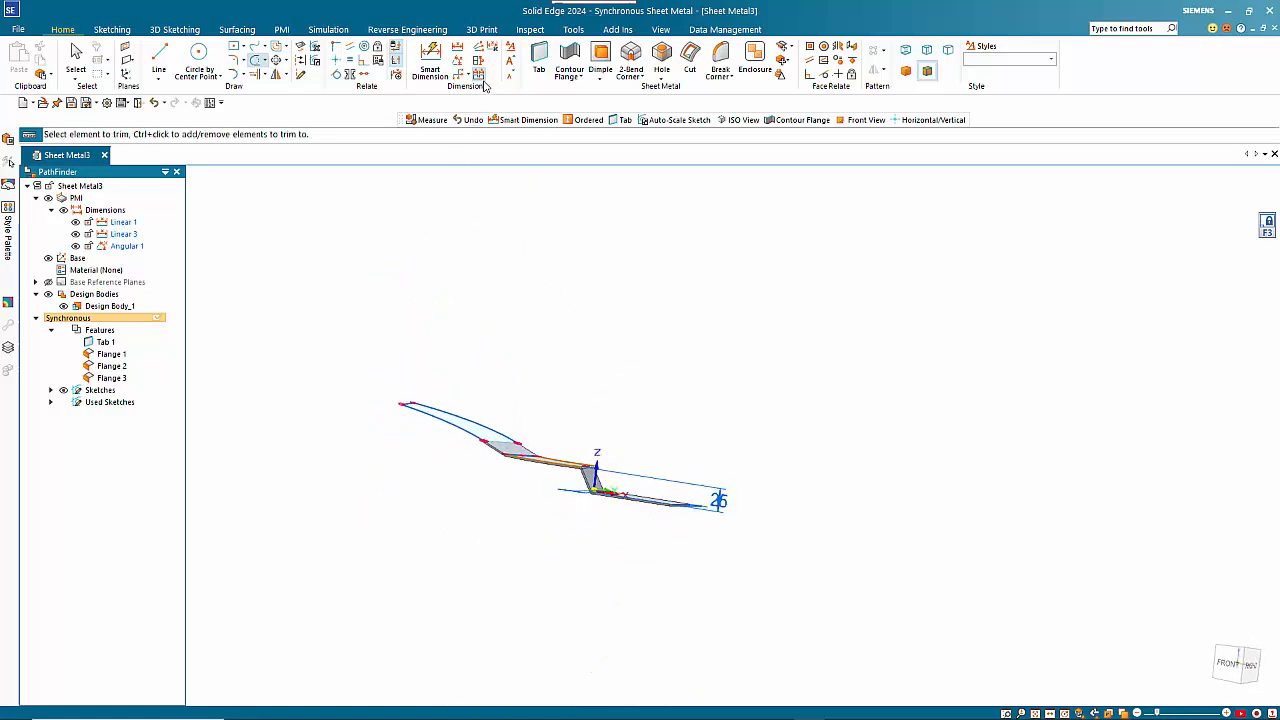
left_click(539, 58)
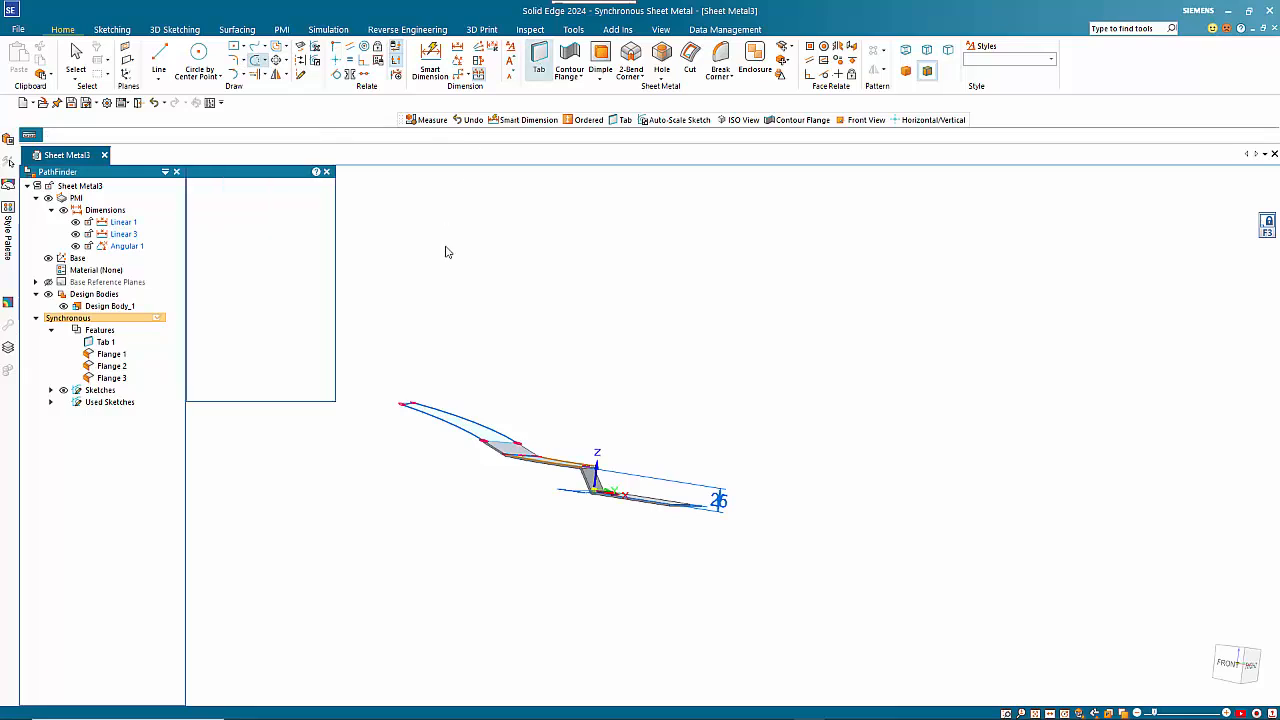
left_click(478, 436)
key("Escape")
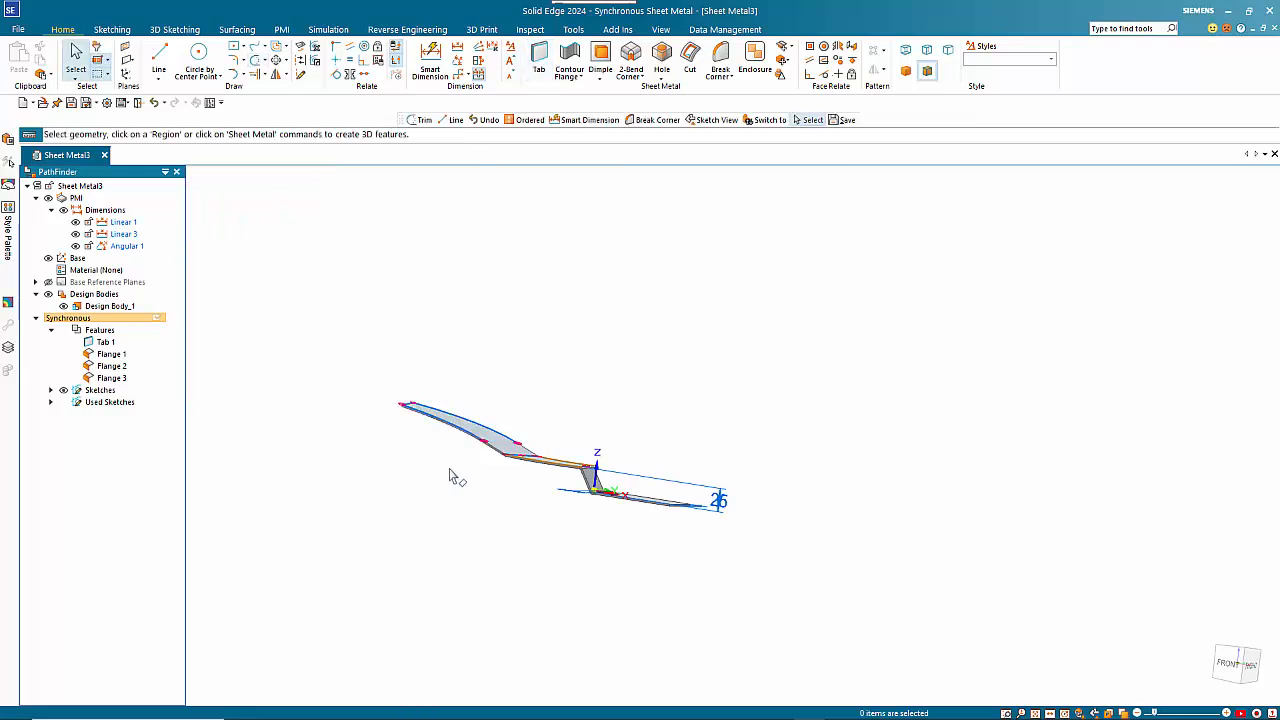
middle_click_drag(448, 477, 384, 499)
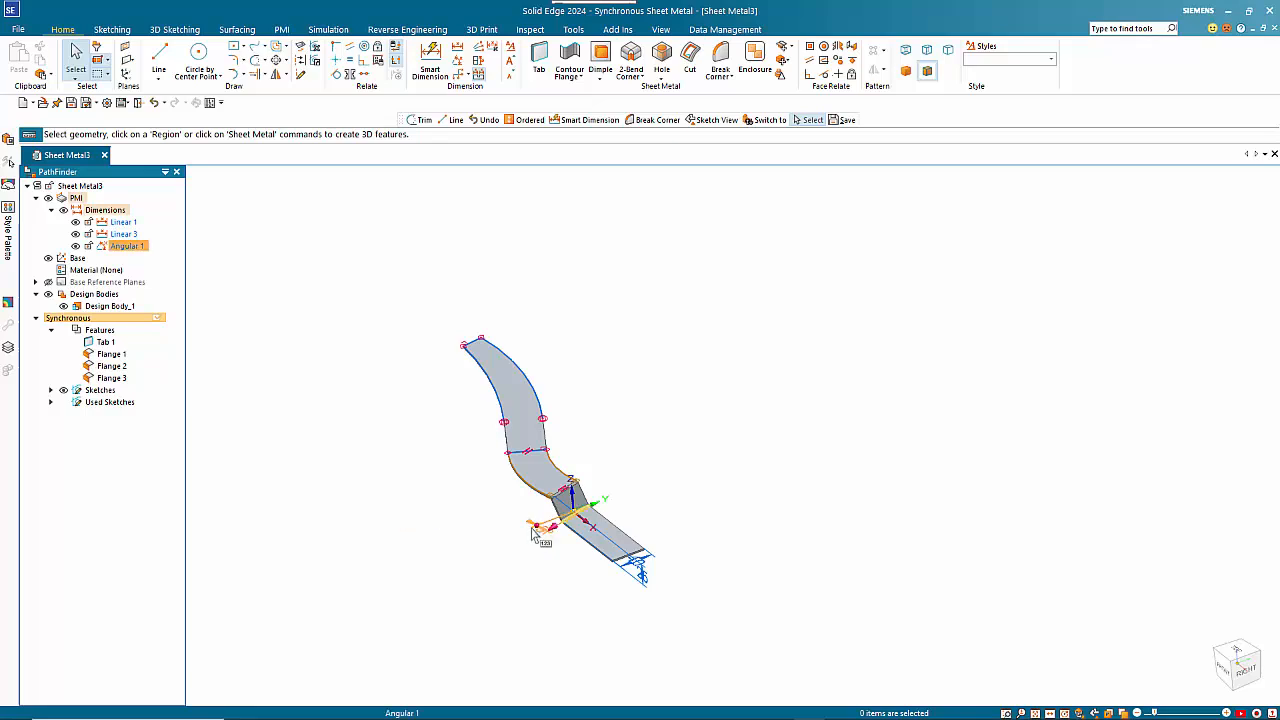
Step: Inspect the part in front and angled views, and hide all its sketches
key("ctrl+f")
scroll(553, 460, "up", 5)
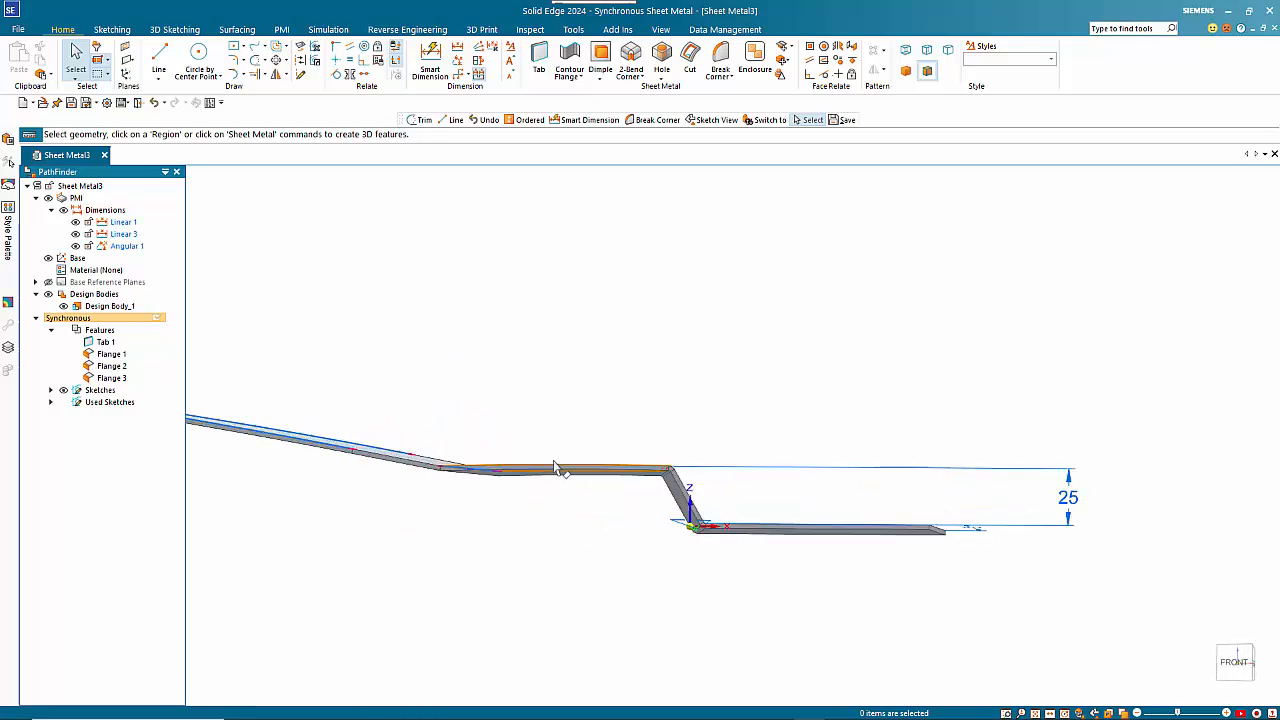
middle_click_drag(554, 464, 482, 494)
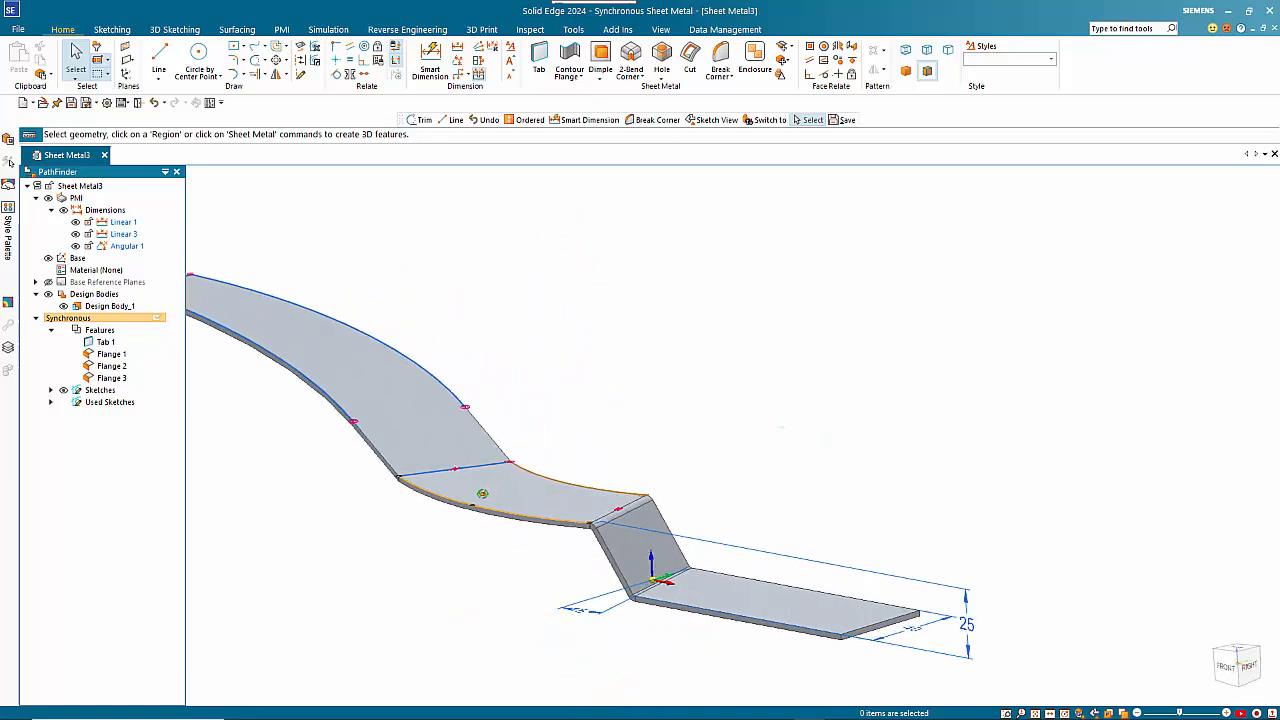
scroll(484, 513, "down", 3)
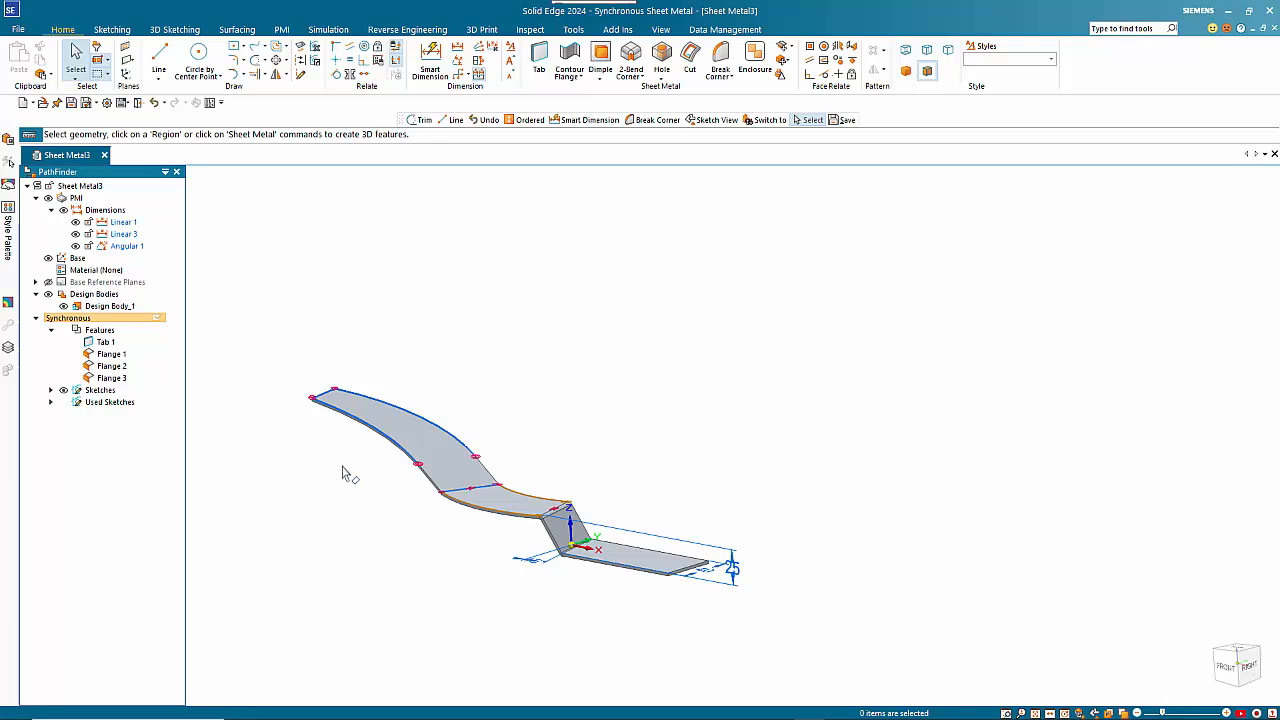
left_click(63, 390)
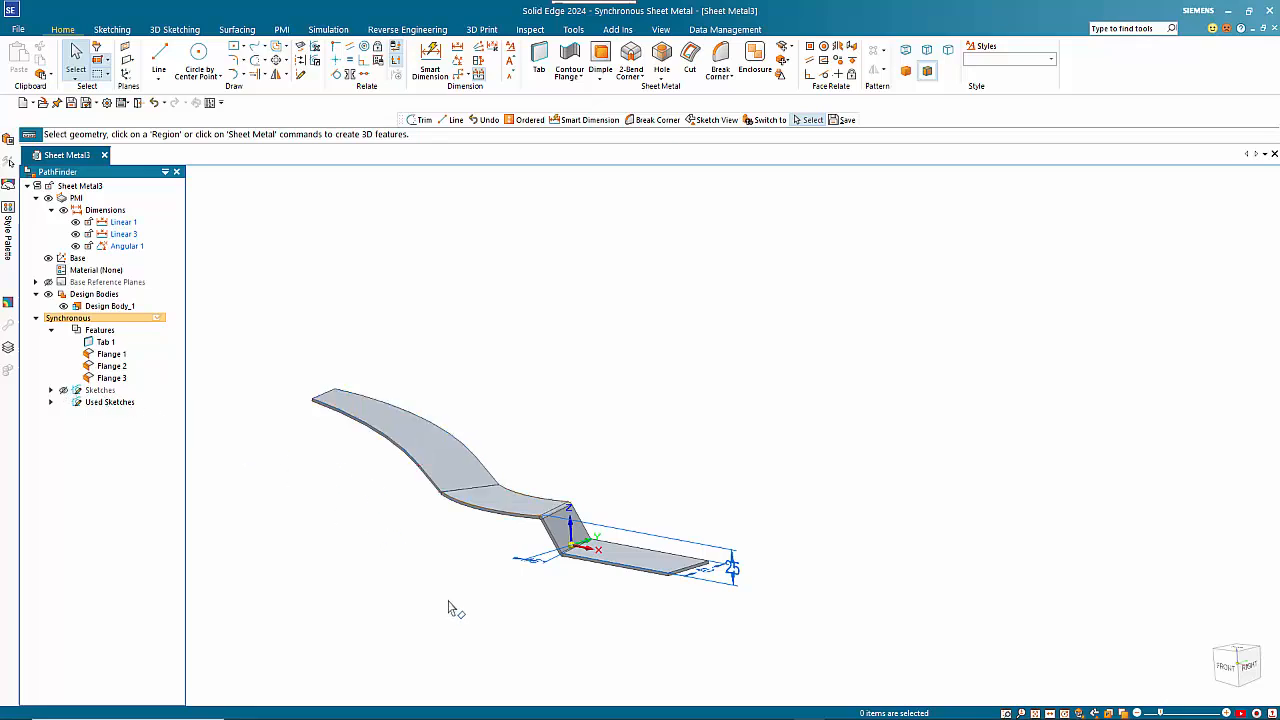
mouse_move(503, 604)
middle_mouse_down()
mouse_move(523, 540)
mouse_move(519, 609)
middle_mouse_up()
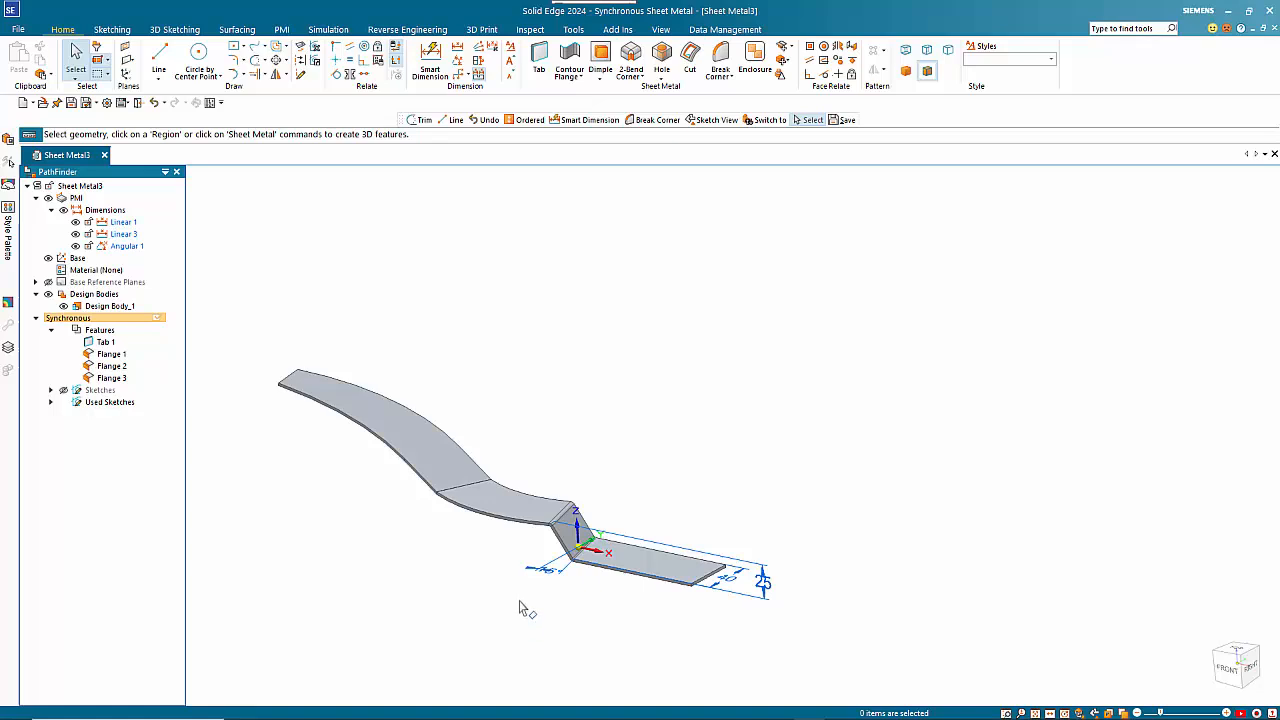
Step: Lengthen the base tab by moving its free end face outward along the tab
left_click(706, 583)
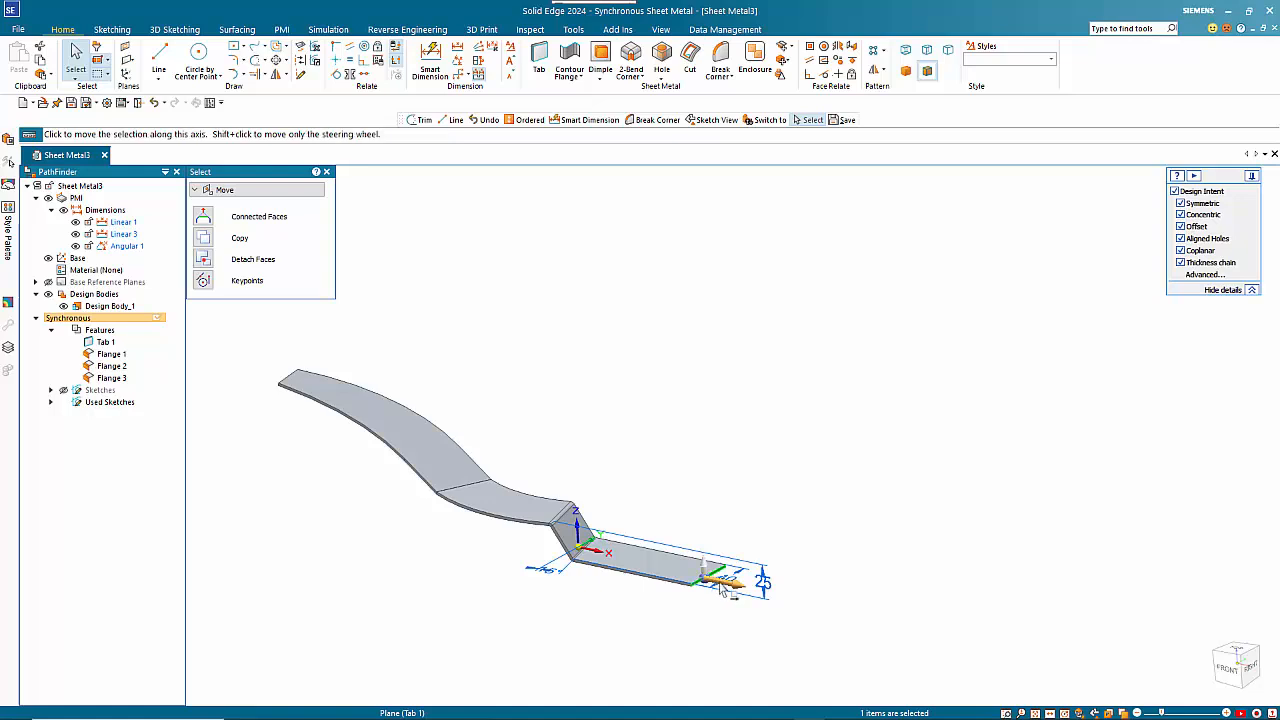
left_click(729, 587)
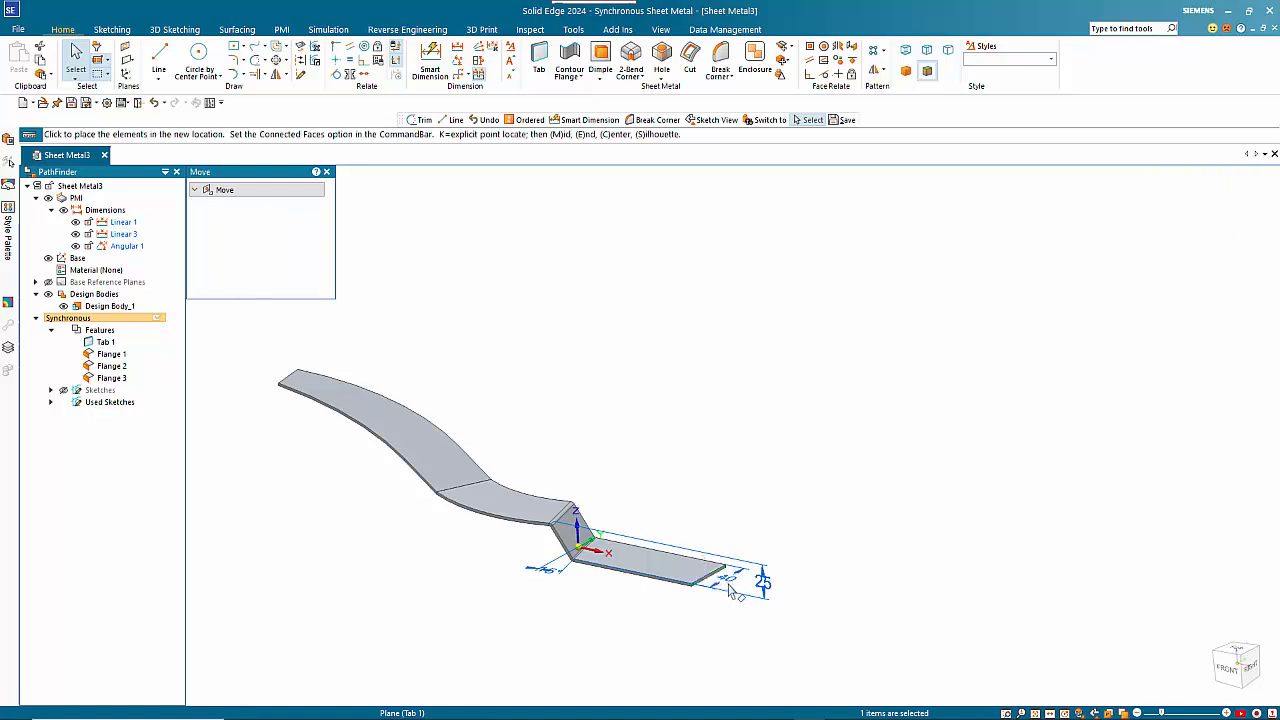
left_click(843, 601)
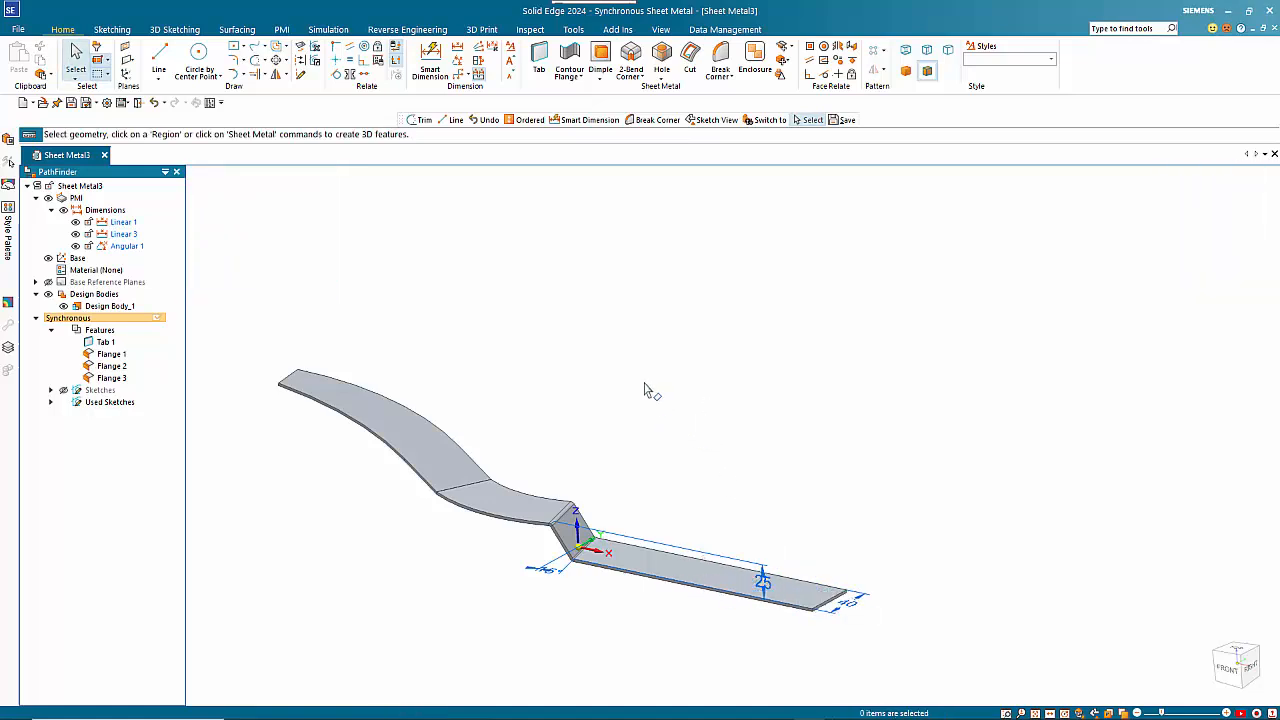
Step: Sketch two parallel 40 mm lines across the base tab's top face, splitting it into roughly three equal parts
left_click(159, 58)
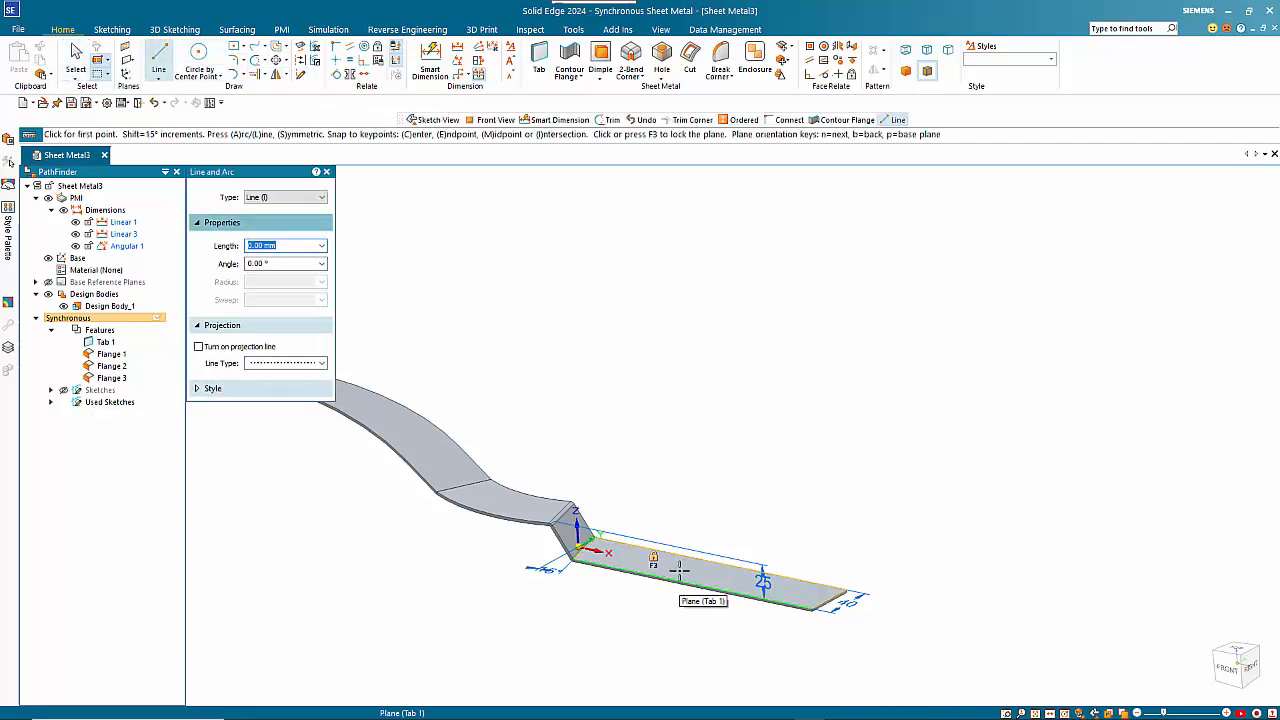
key("F3")
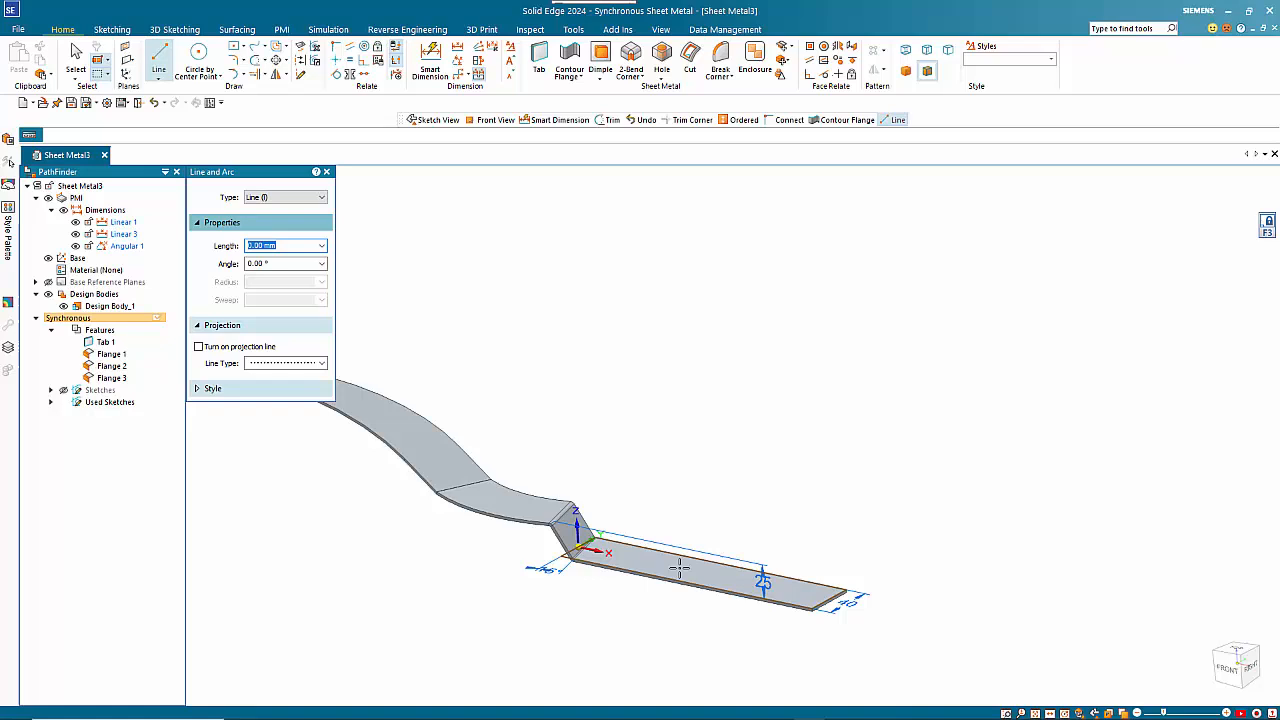
key("ctrl+h")
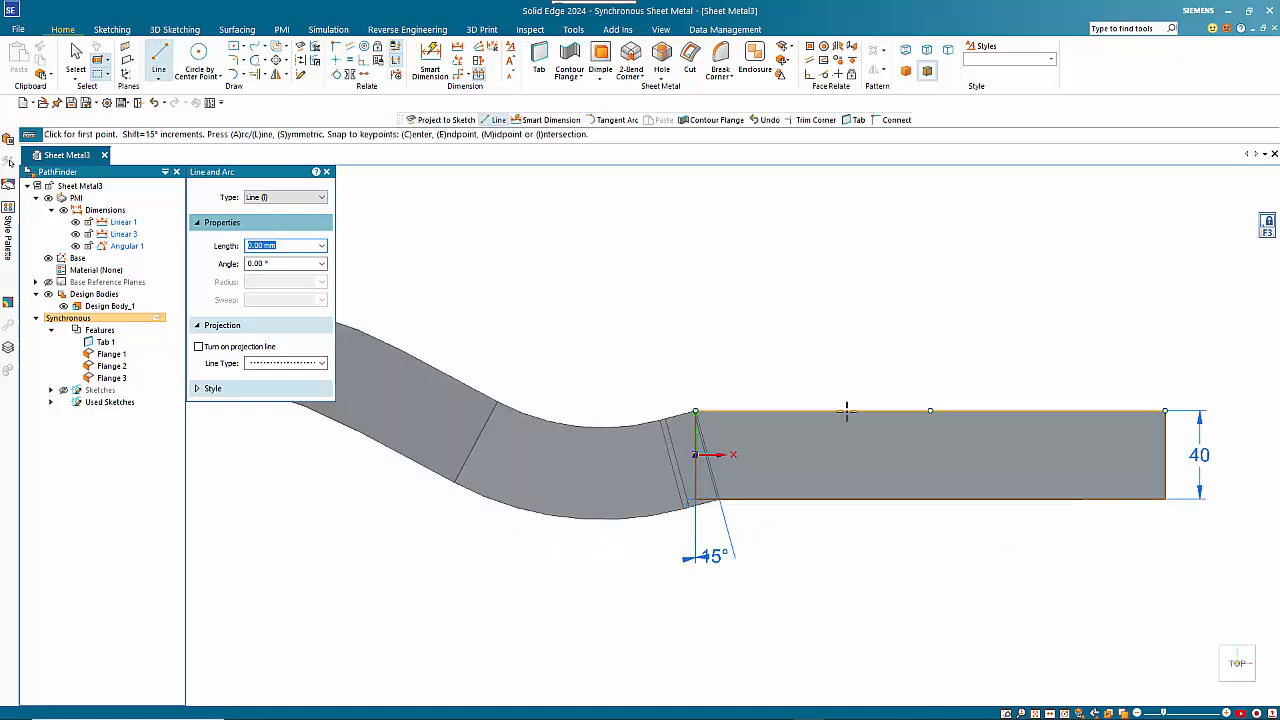
left_click(842, 411)
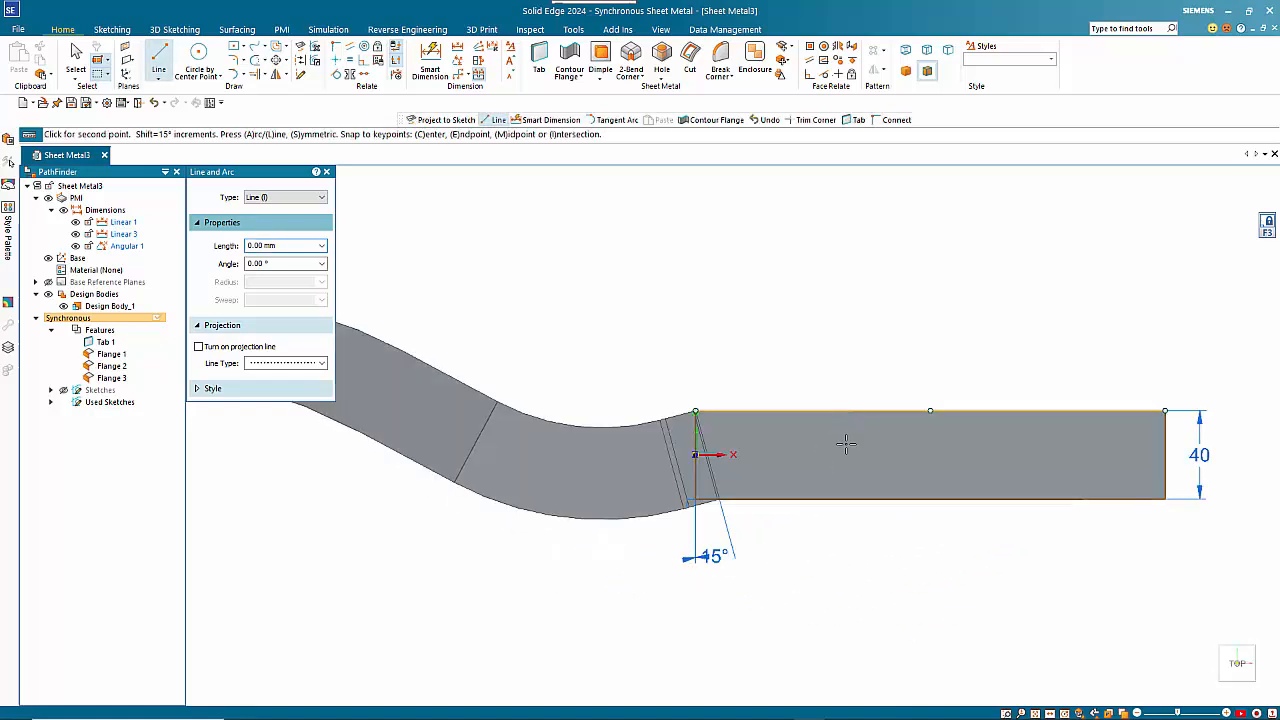
left_click(842, 499)
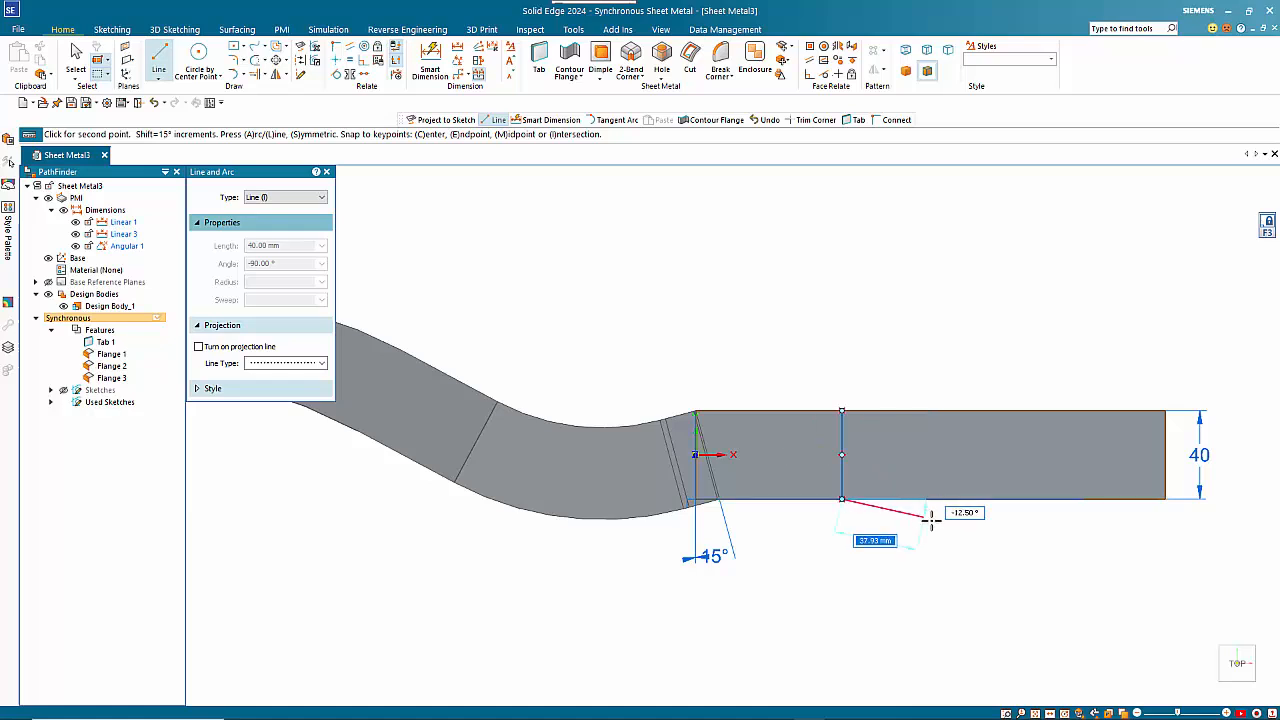
left_click(1012, 411)
left_click(1012, 499)
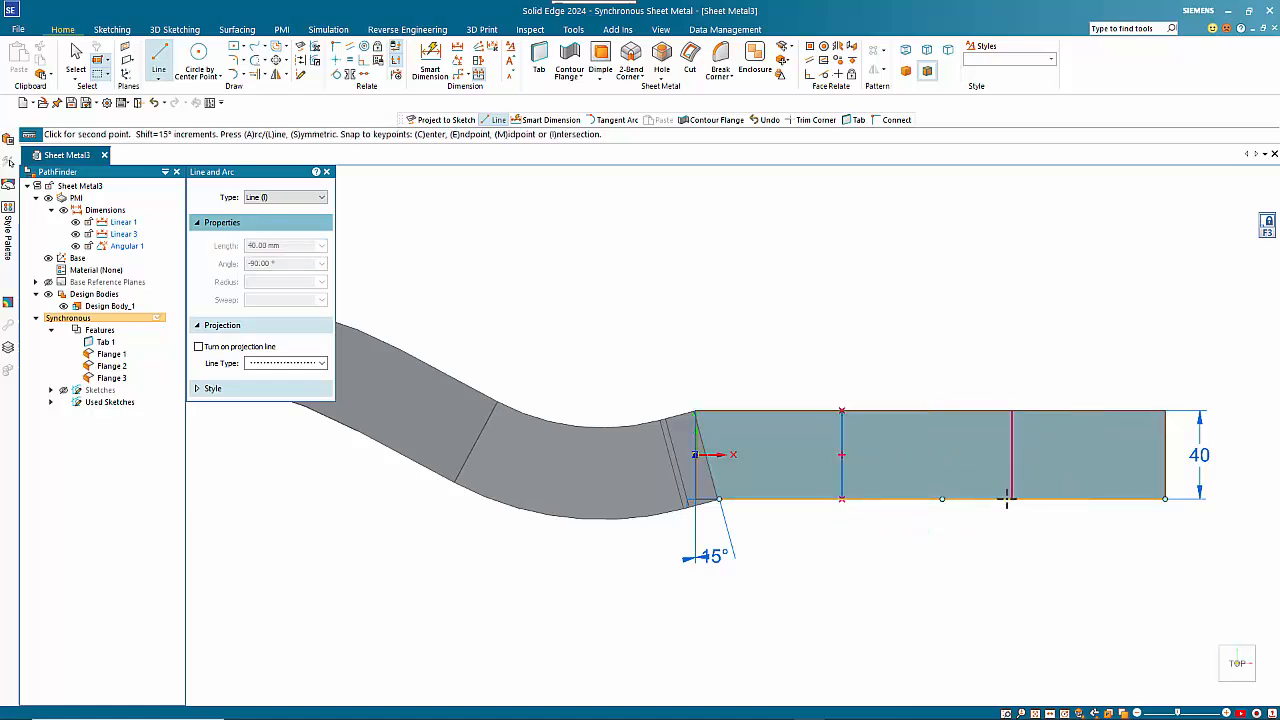
key("Escape")
key("Escape")
Step: Try a downward jog of about 24 mm at the sketch line nearer the flange bend, and undo it
middle_click_drag(888, 569, 830, 436)
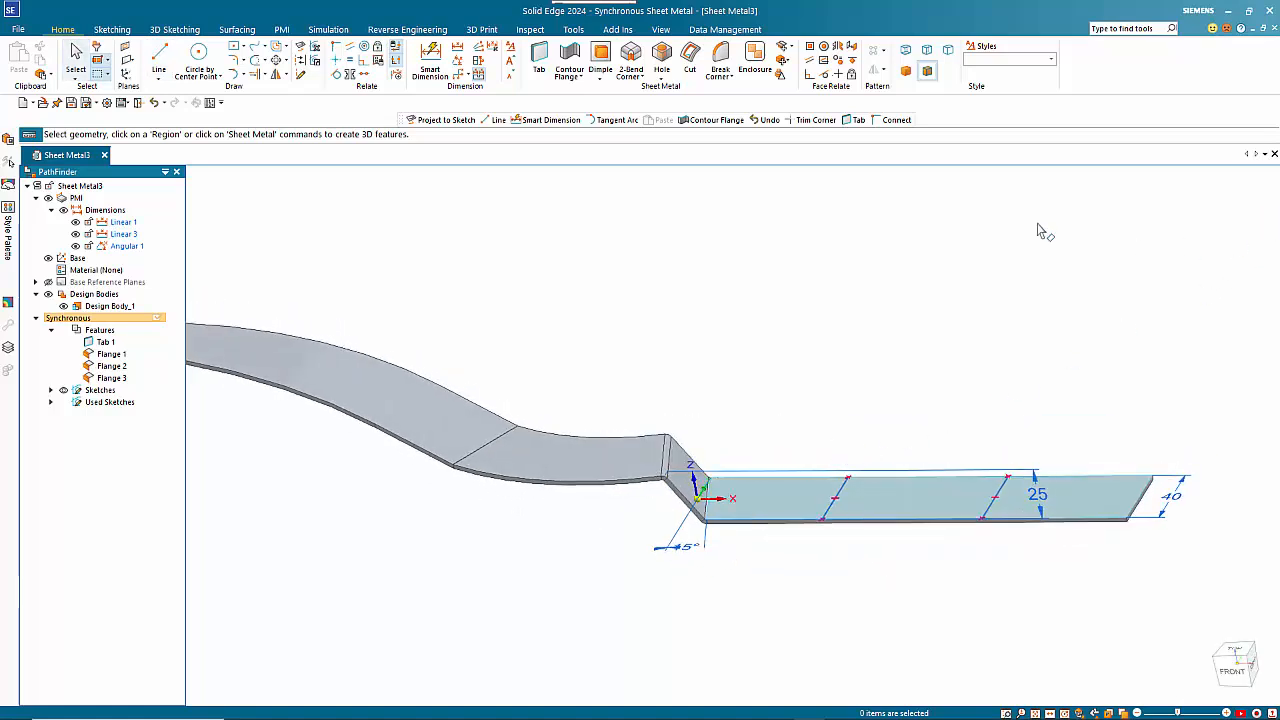
left_click(790, 48)
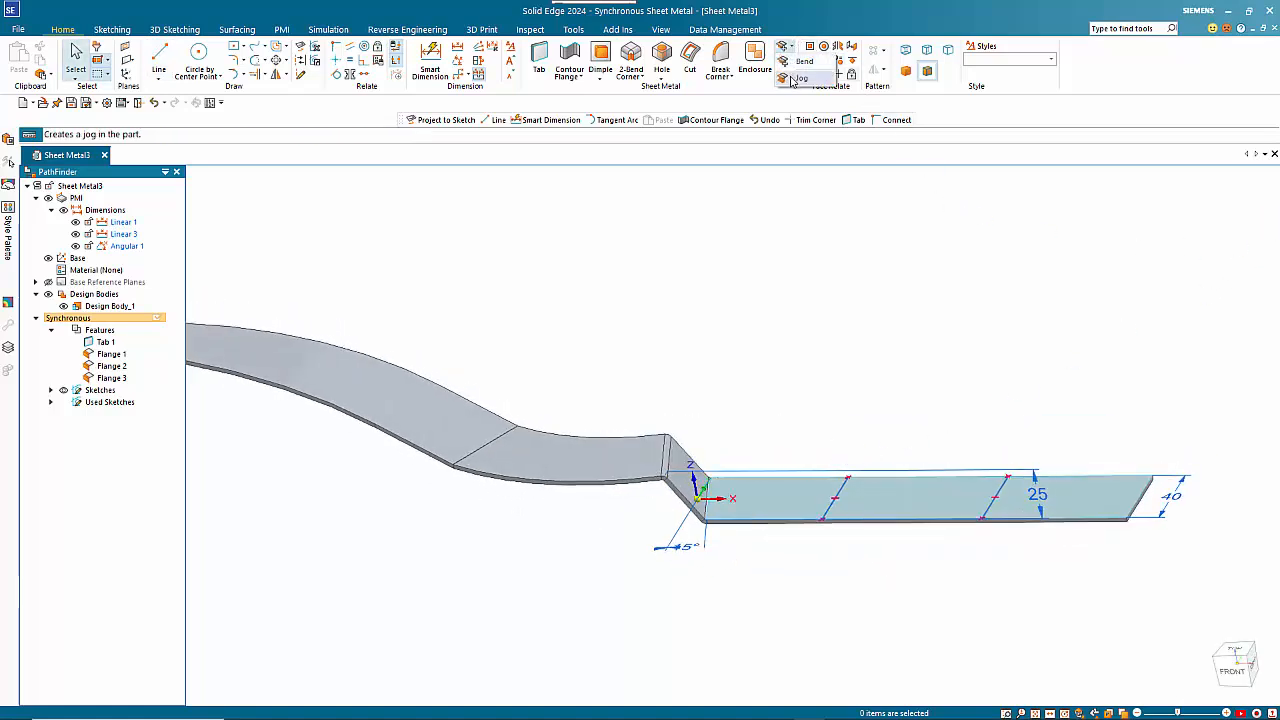
left_click(801, 78)
left_click(830, 515)
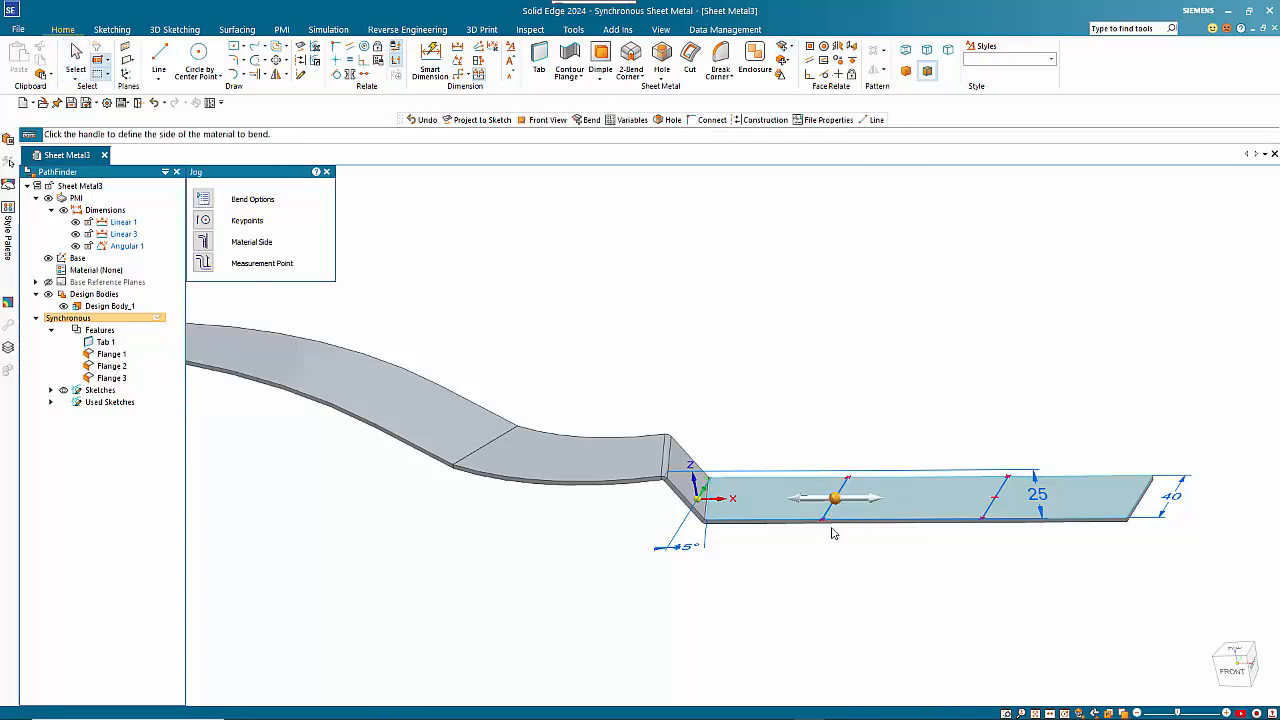
left_click(857, 500)
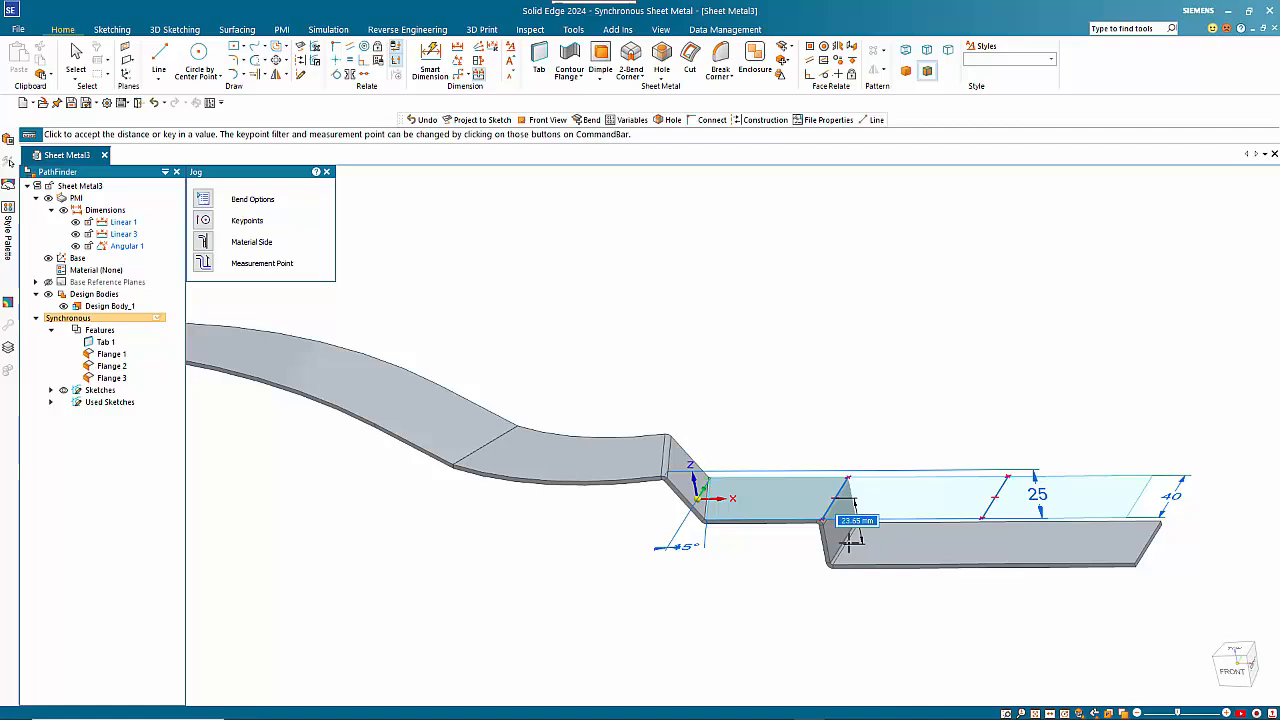
left_click(850, 538)
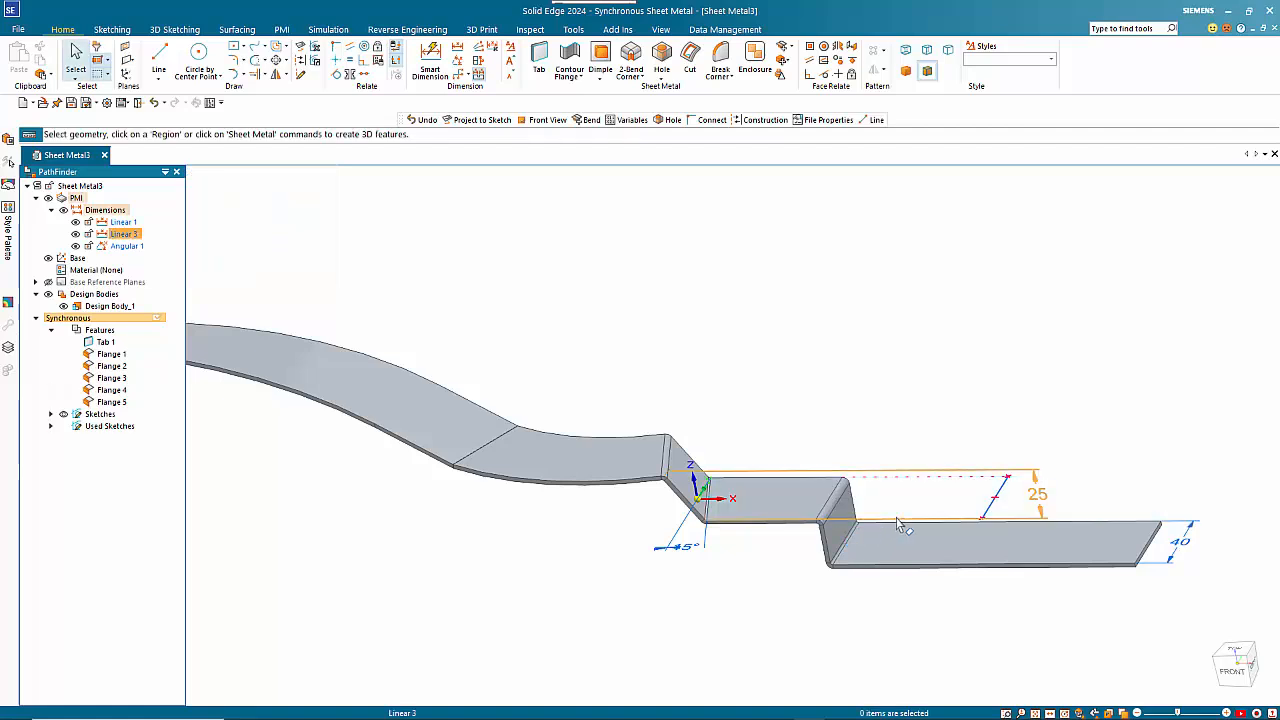
key("ctrl+z")
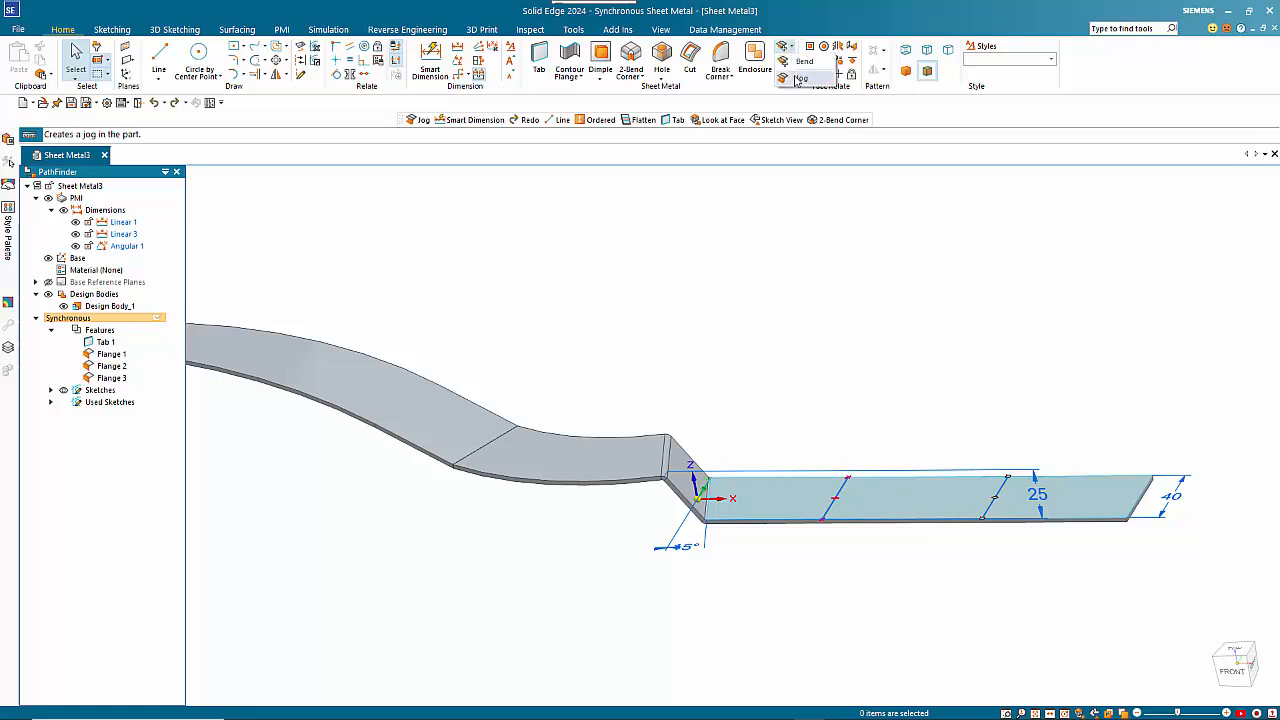
Step: Jog the base tab's outer section upward 20 mm at the sketch line nearer the free end
left_click(790, 60)
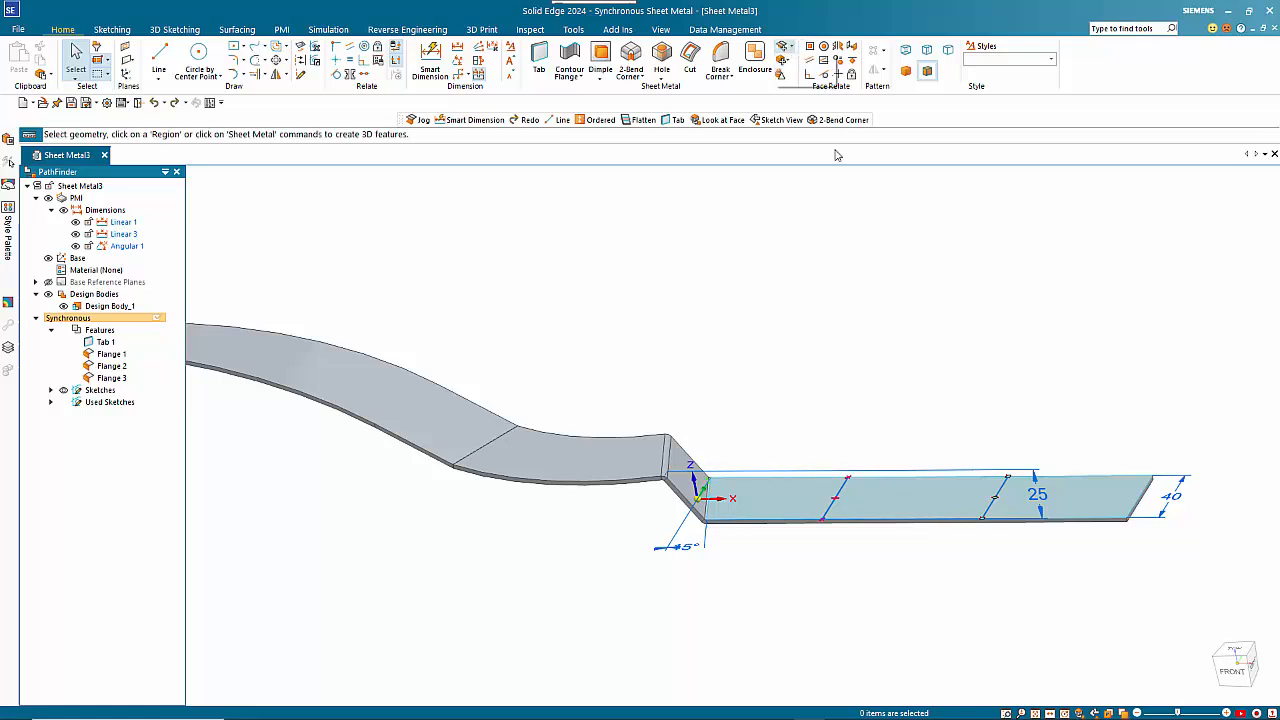
left_click(1000, 492)
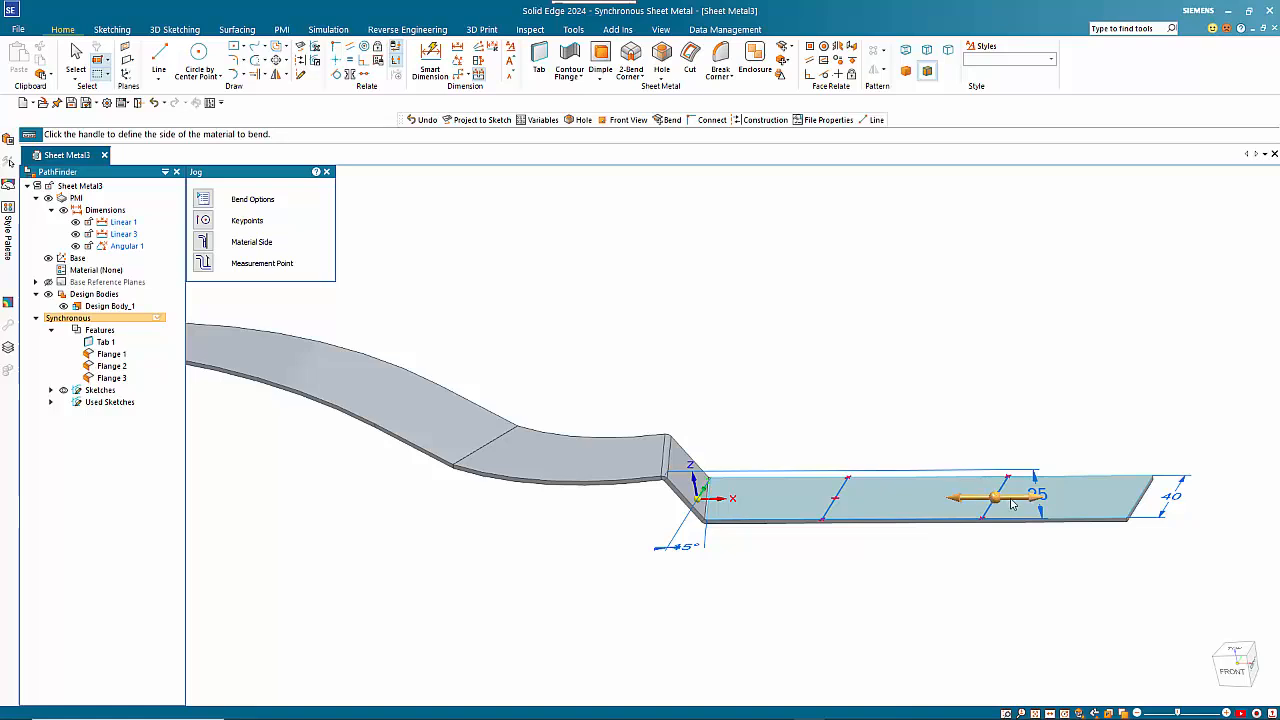
left_click(1010, 500)
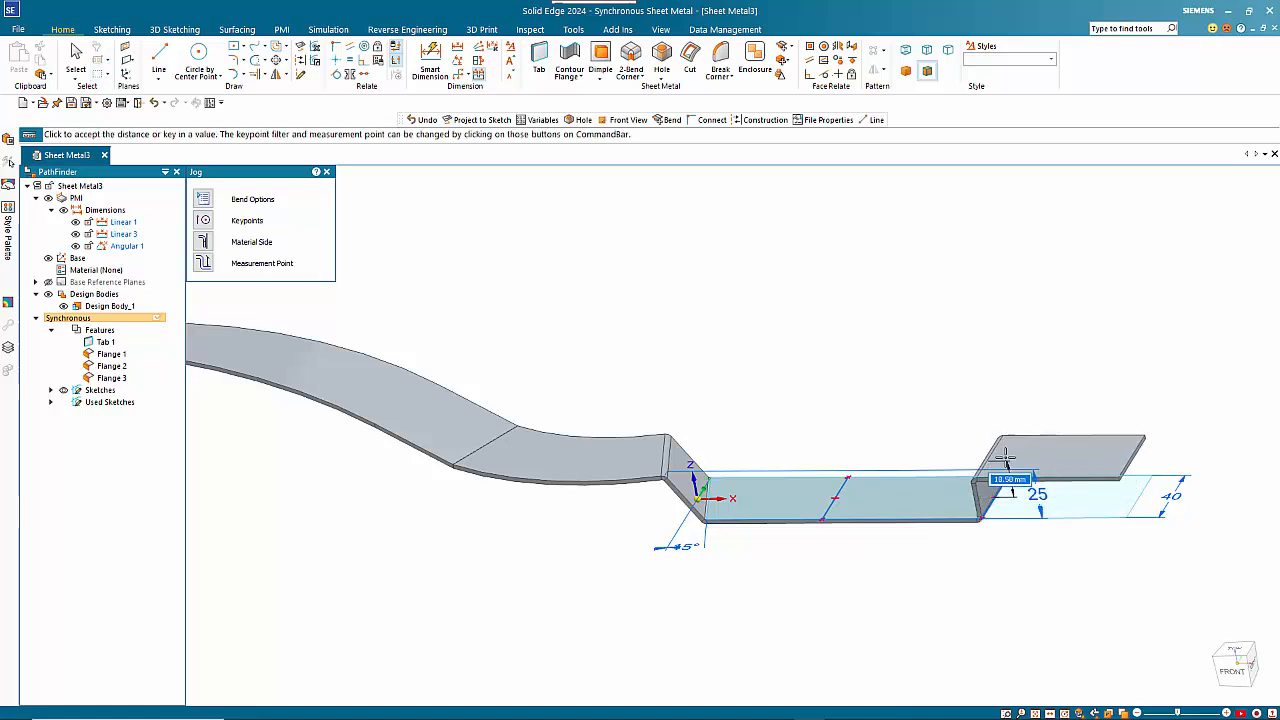
left_click(1005, 458)
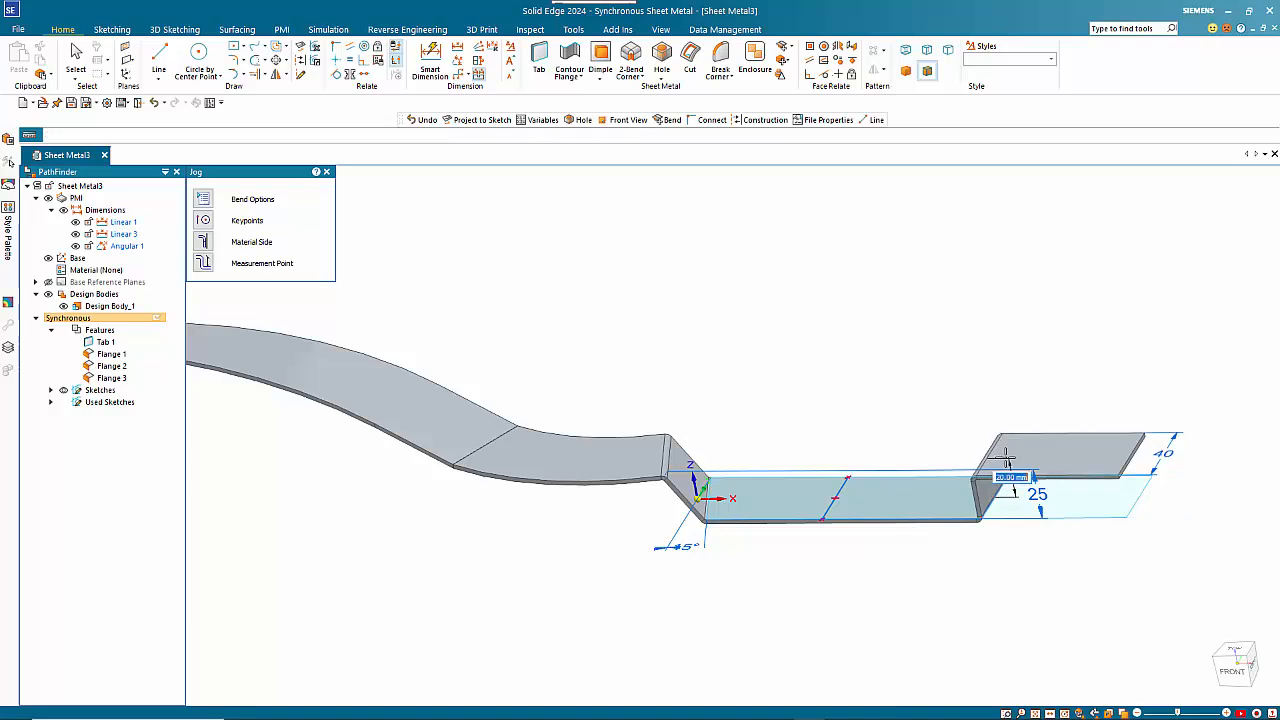
Step: Jog the base tab downward 20 mm at the remaining sketch line
left_click(840, 497)
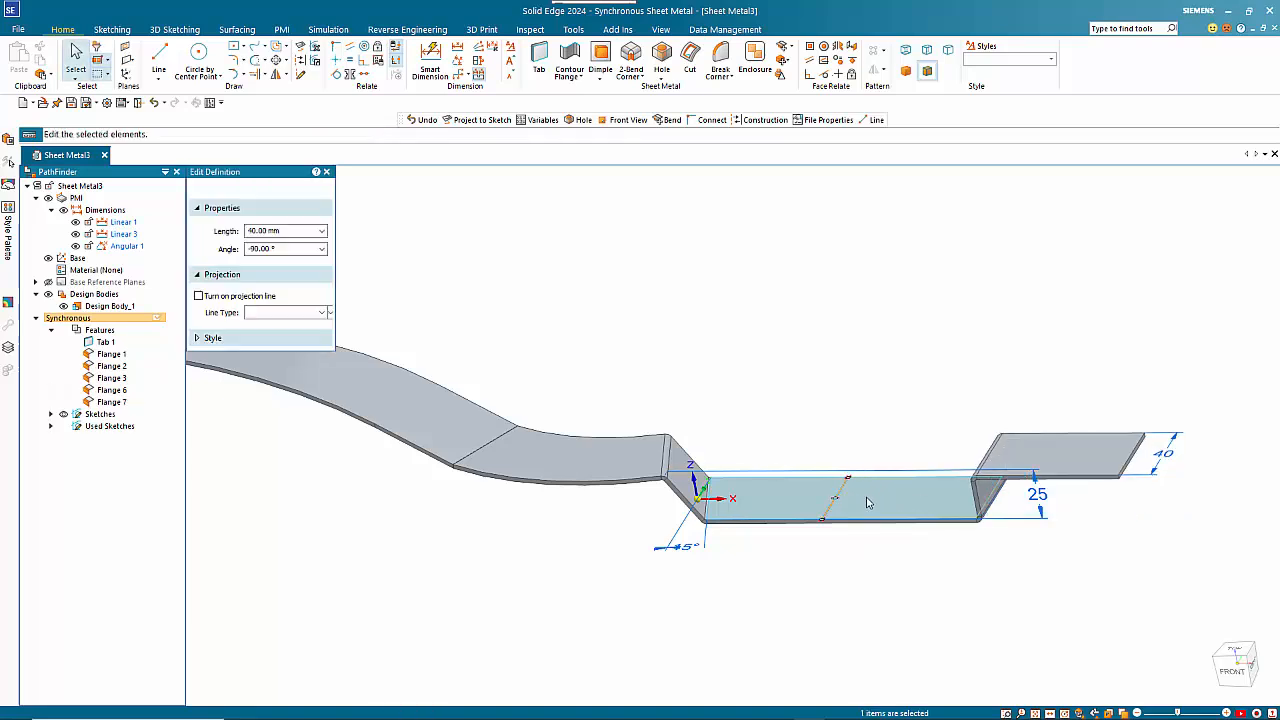
left_click(784, 74)
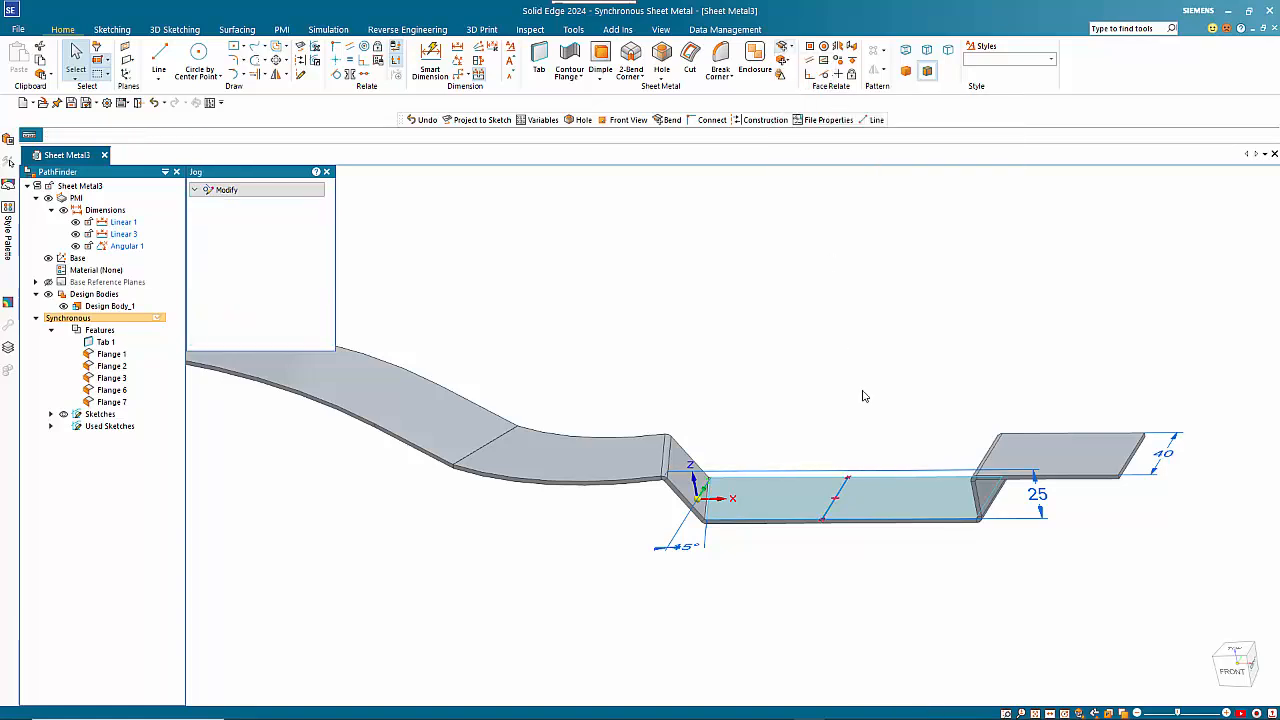
left_click(862, 502)
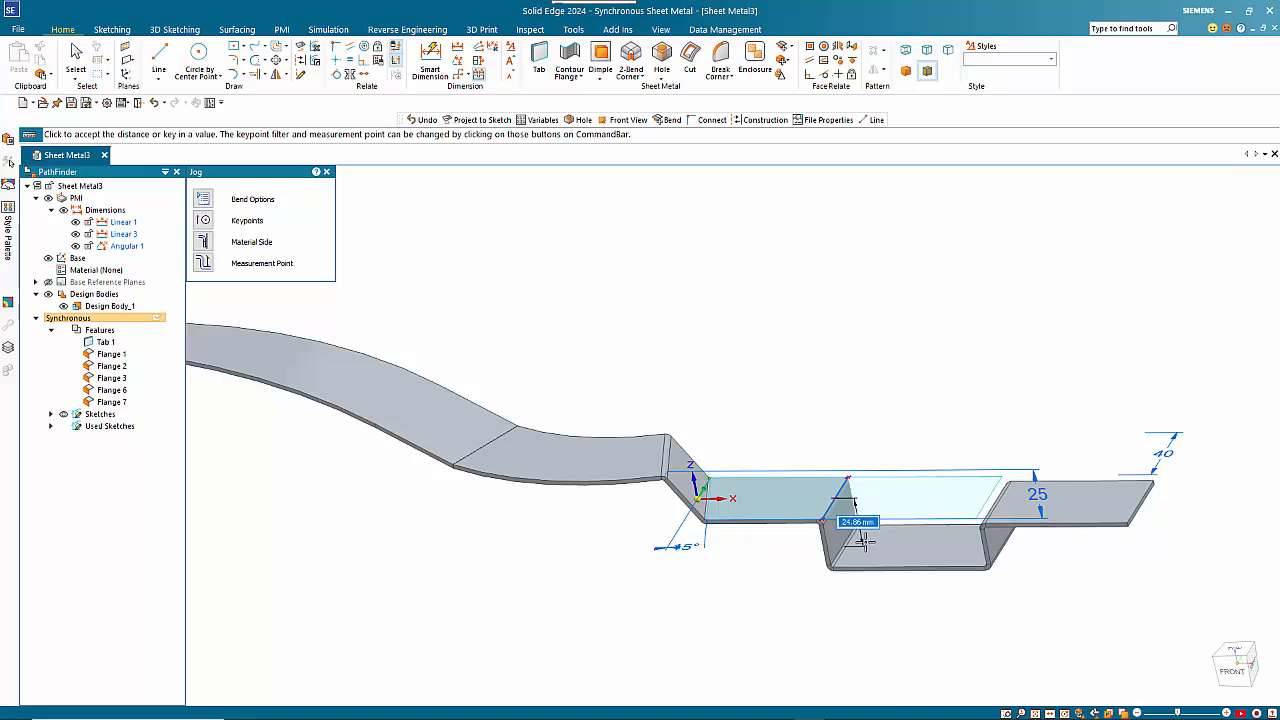
type("20")
key("Return")
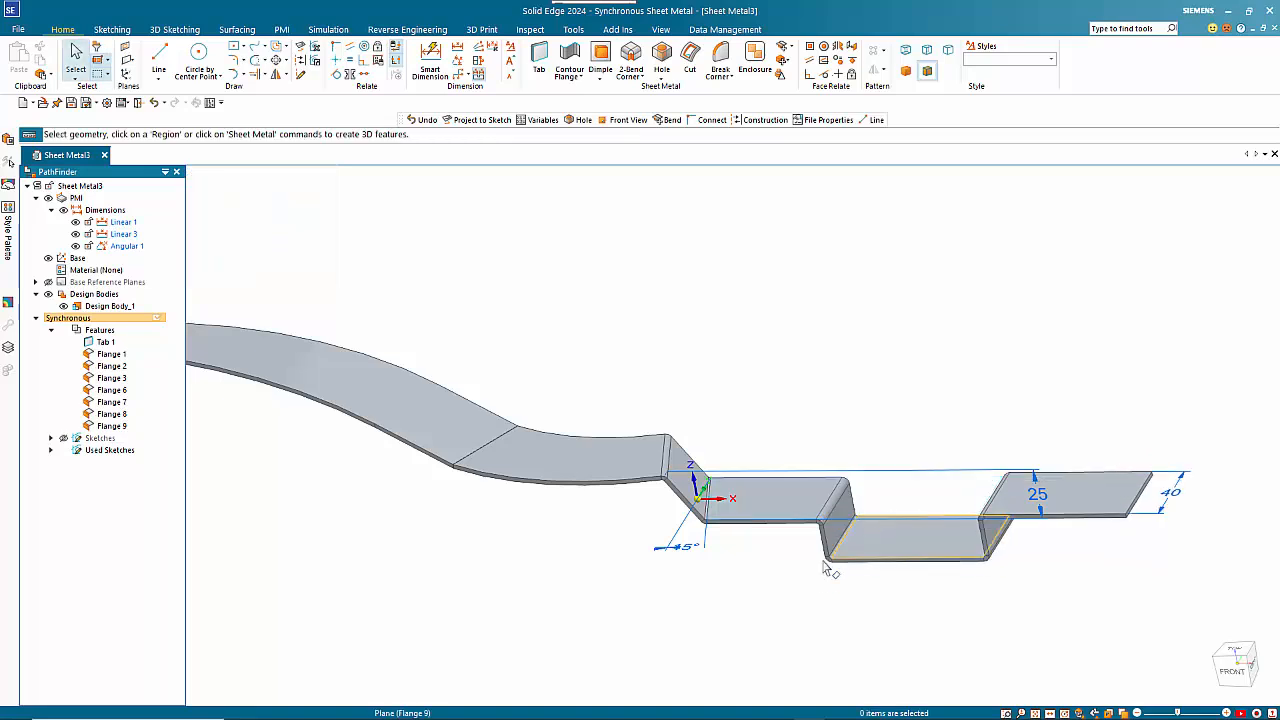
Step: Undo the recent edits back to the original base tab with only its first two flanges
mouse_move(810, 607)
middle_mouse_down()
mouse_move(829, 529)
mouse_move(786, 586)
mouse_move(800, 607)
middle_mouse_up()
key("ctrl+z")
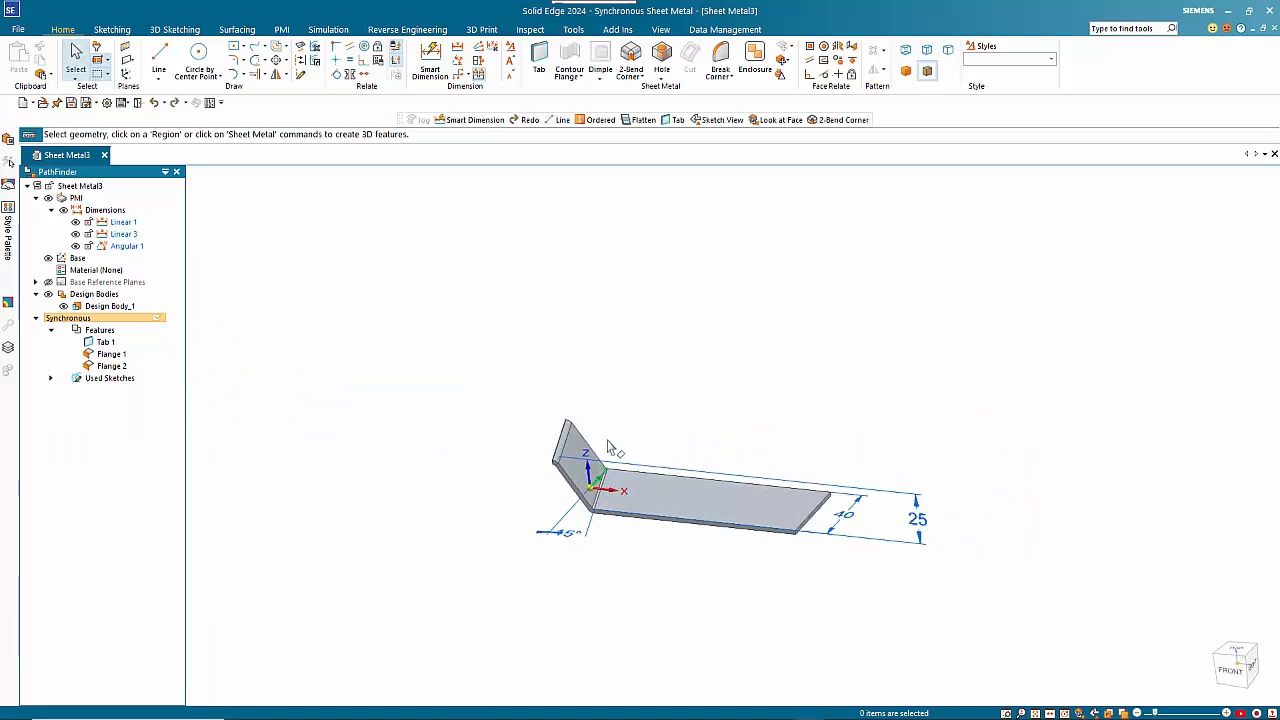
Step: Select the end face of the second flange and place the steering wheel's origin at the face's far corner
scroll(545, 455, "up", 8)
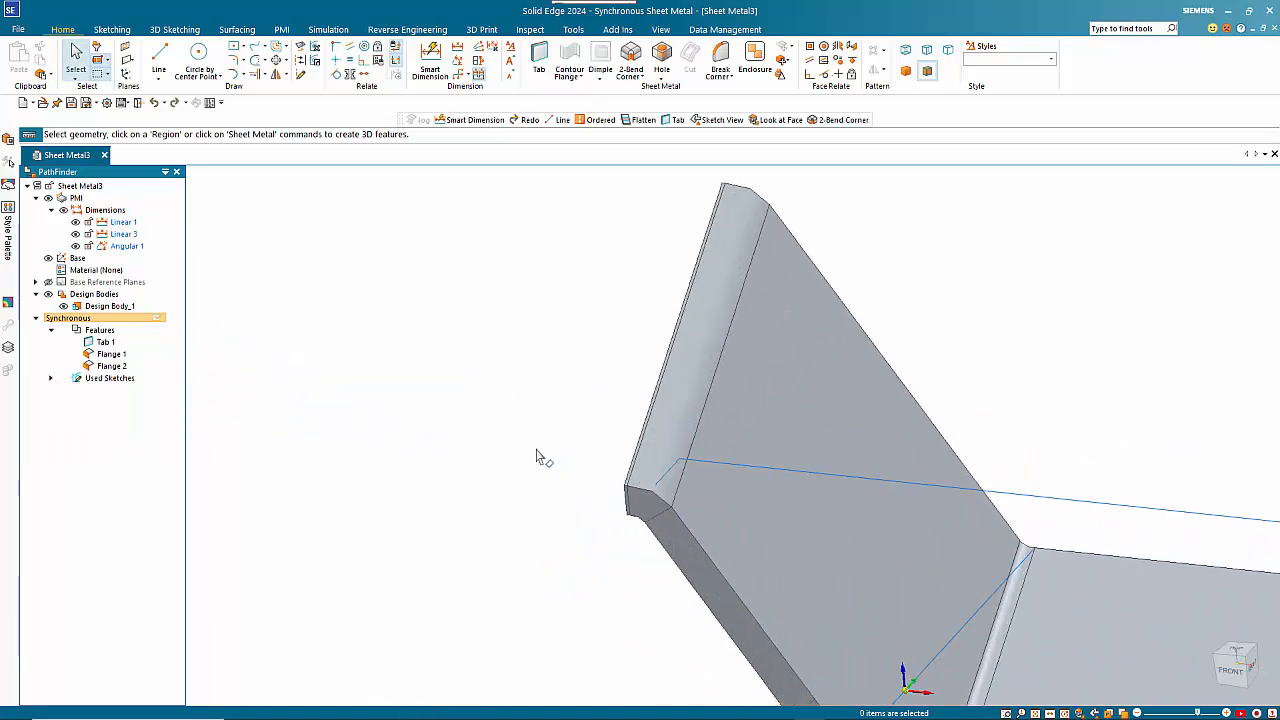
middle_click_drag(562, 425, 506, 449)
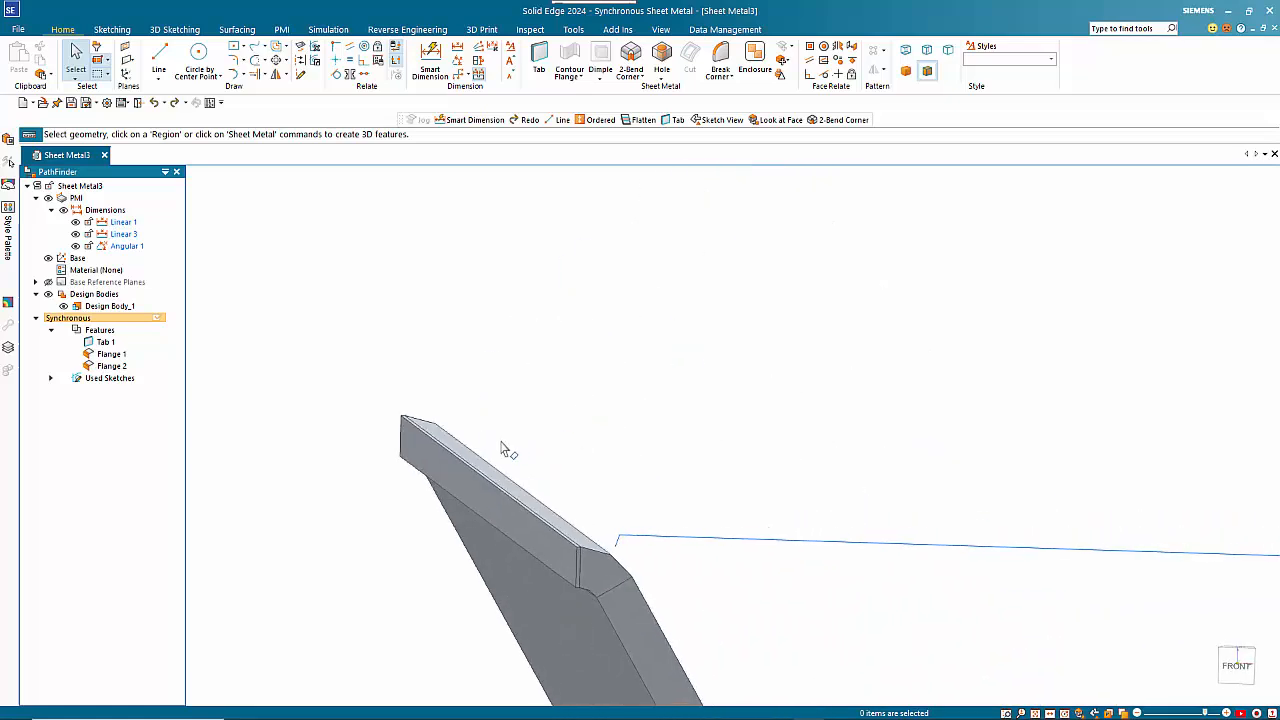
left_click(477, 479)
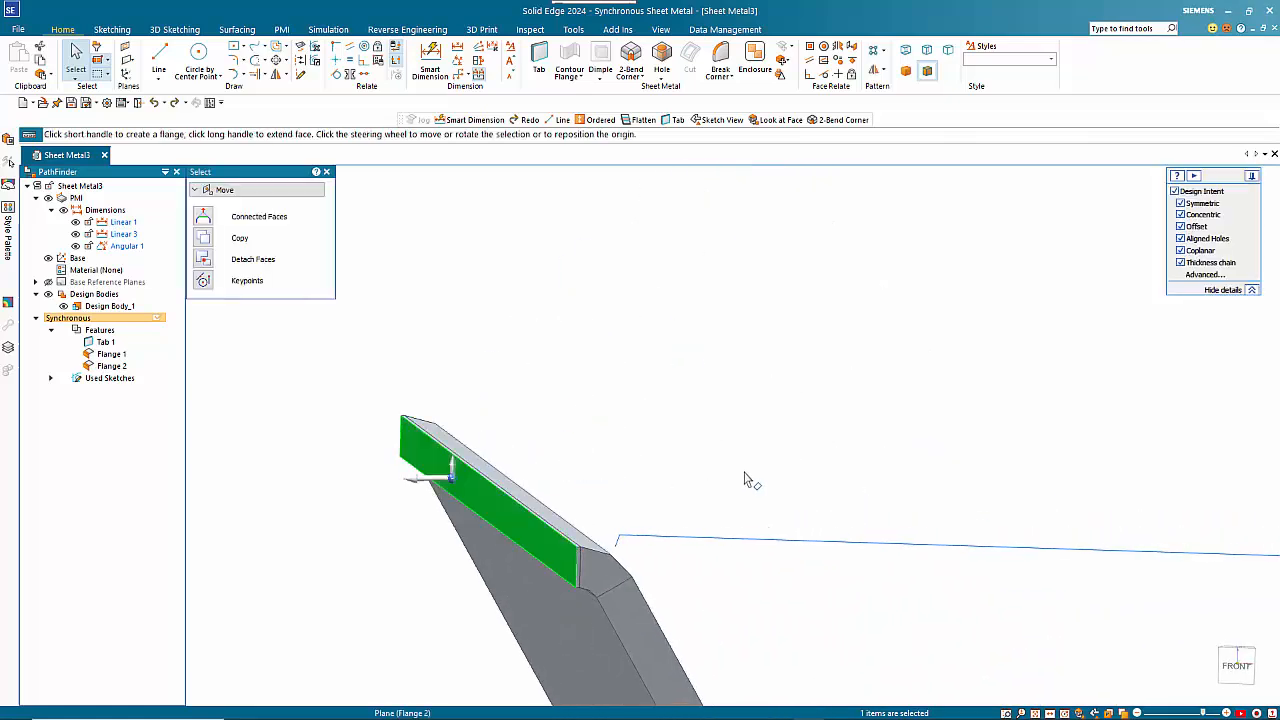
scroll(749, 480, "down", 6)
middle_click_drag(749, 480, 681, 494)
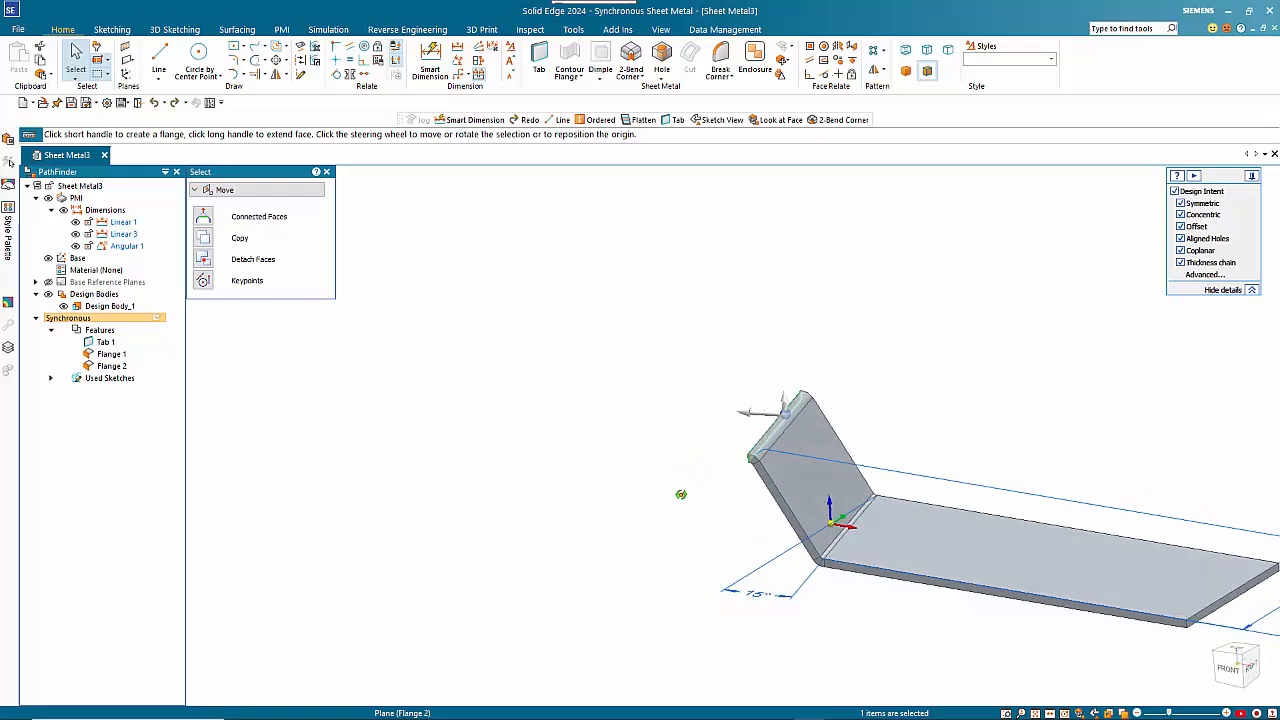
scroll(681, 494, "up", 6)
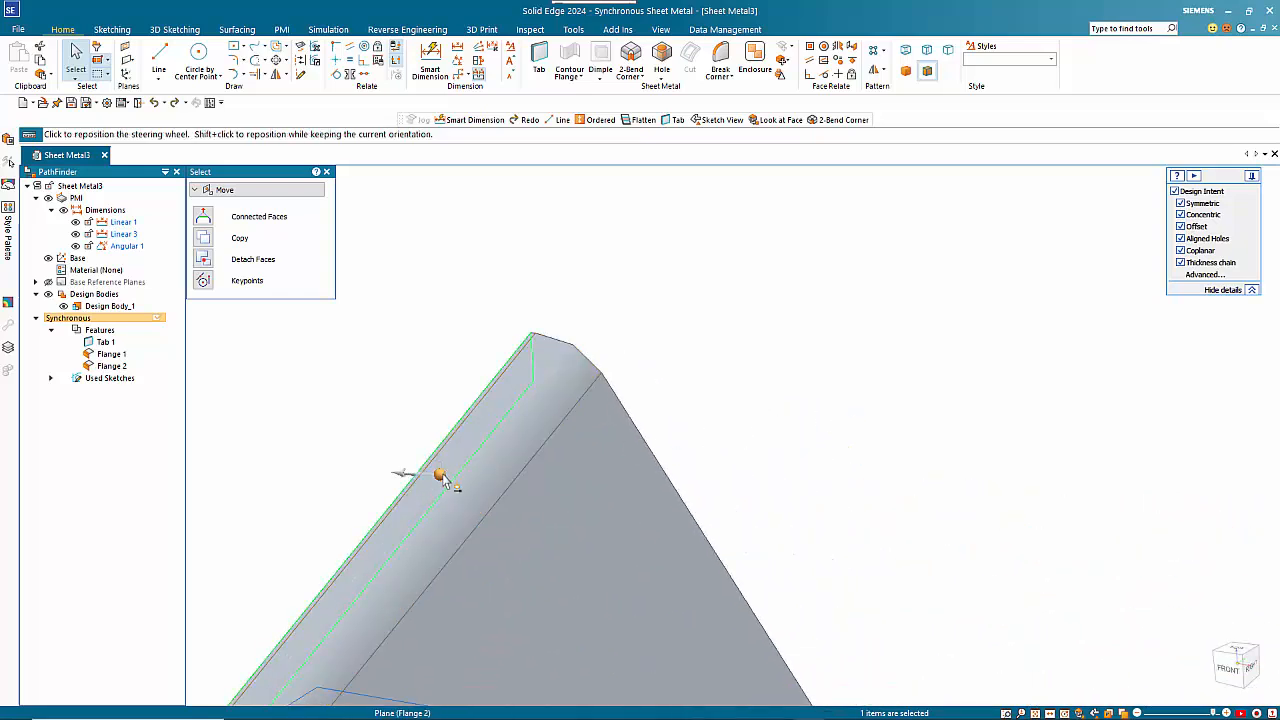
left_click(442, 477)
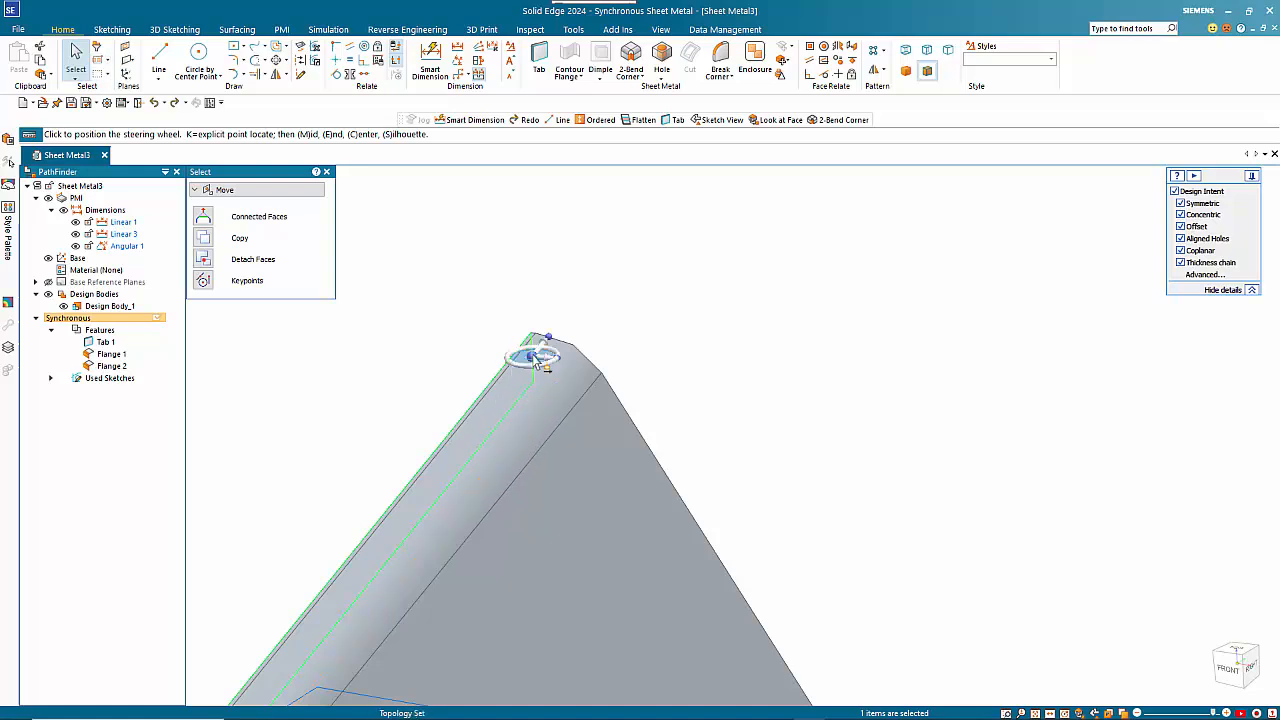
left_click(533, 361)
Step: Move only the steering wheel 200 mm outward from the corner, along the direction of the flange's end edge
scroll(696, 464, "down", 5)
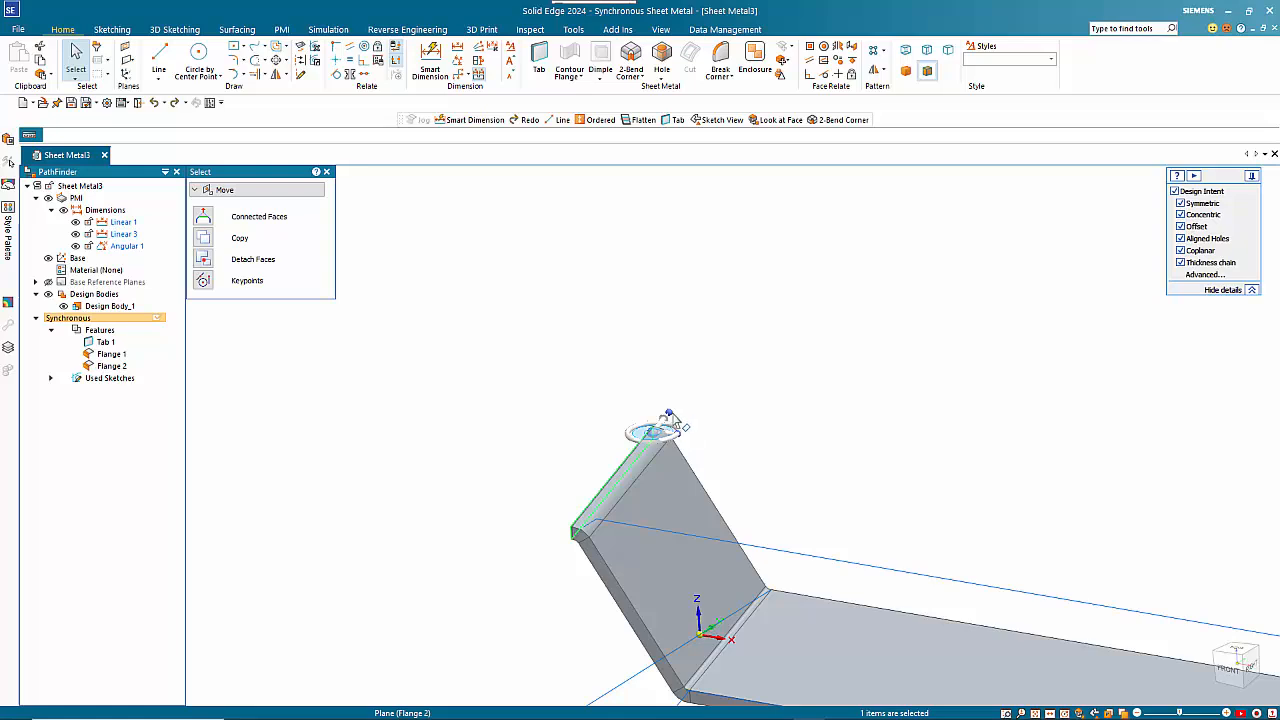
left_click(662, 425)
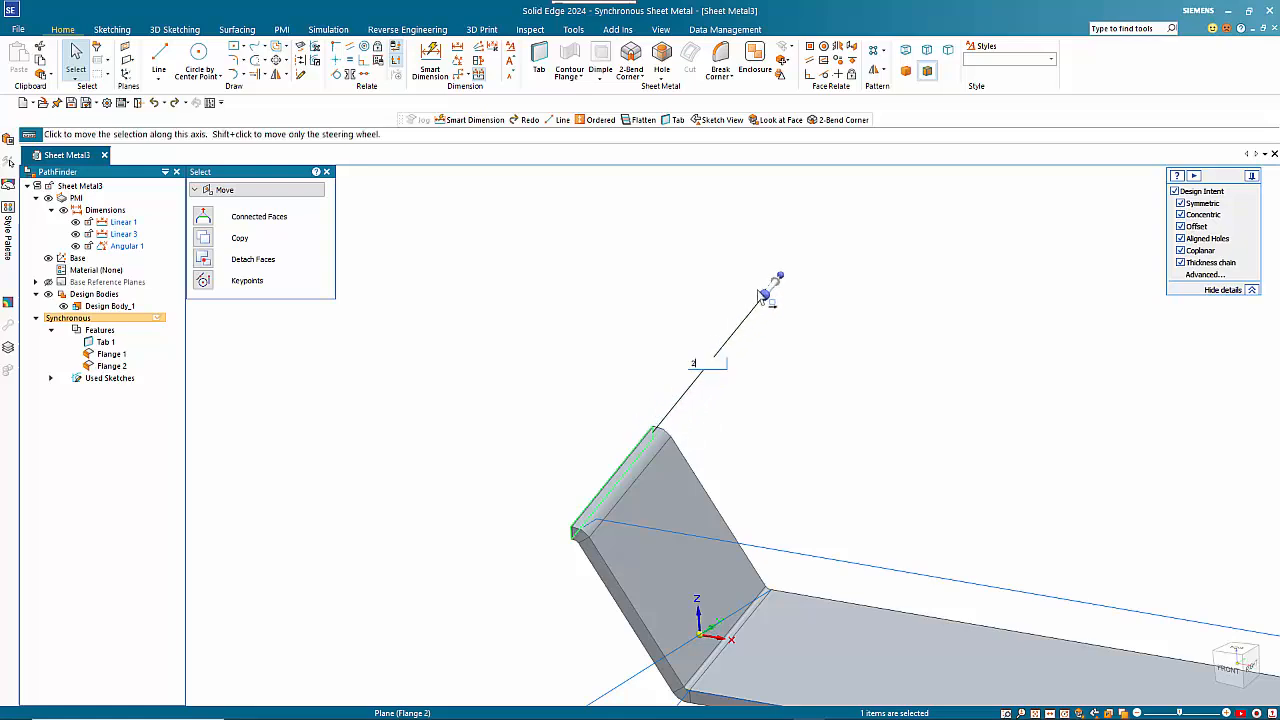
key("Return")
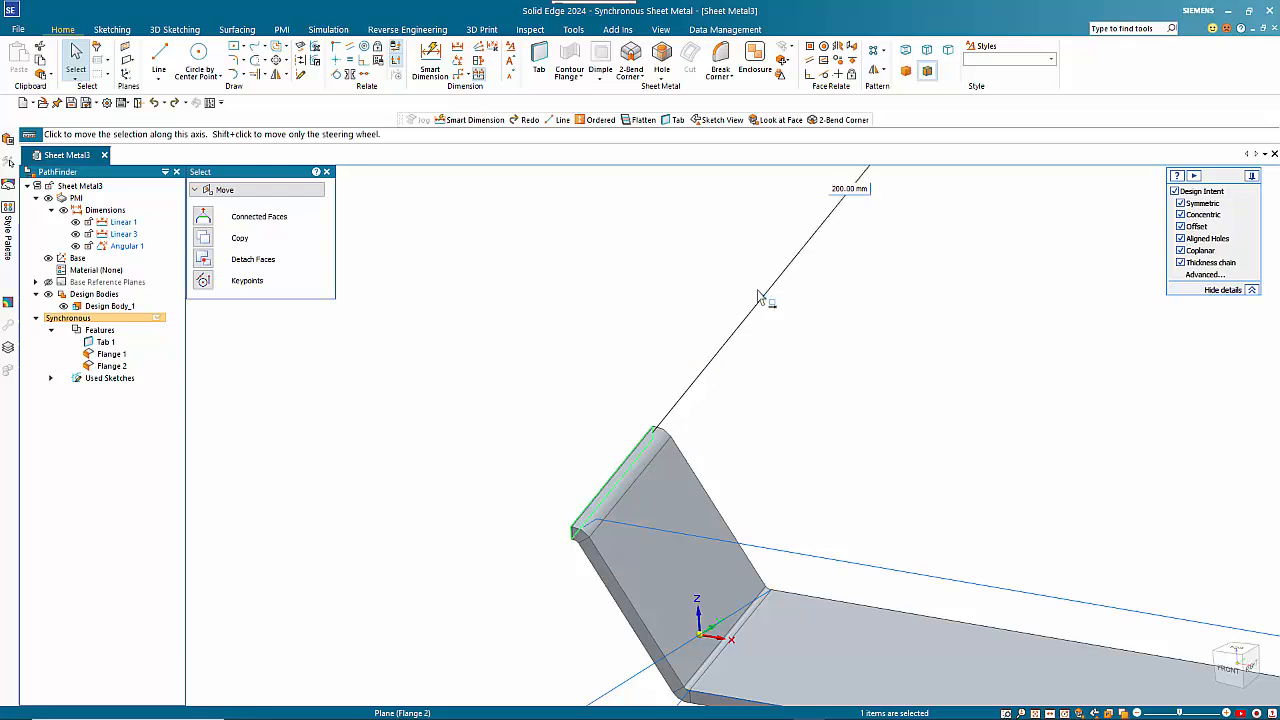
scroll(770, 448, "down", 4)
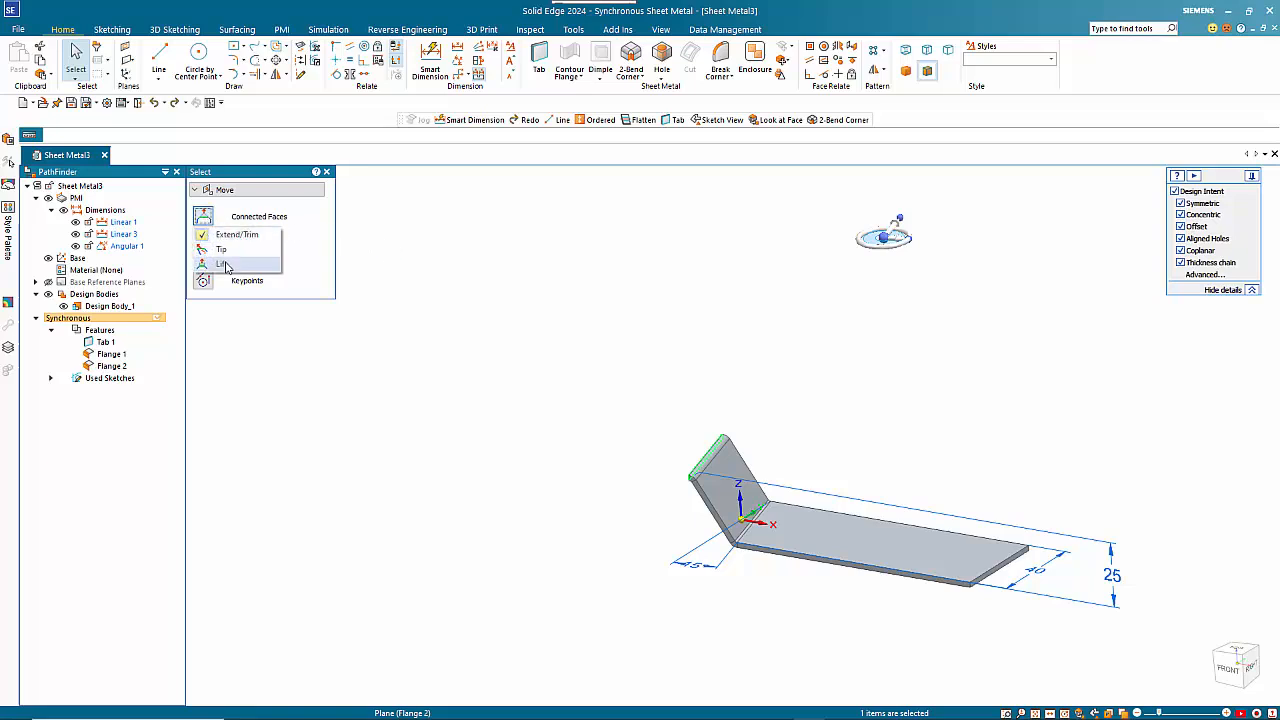
Step: Rotate the flange's end face by -25° about the offset steering wheel, with connected faces set to Lift, to sweep a curved extension
left_click(861, 245)
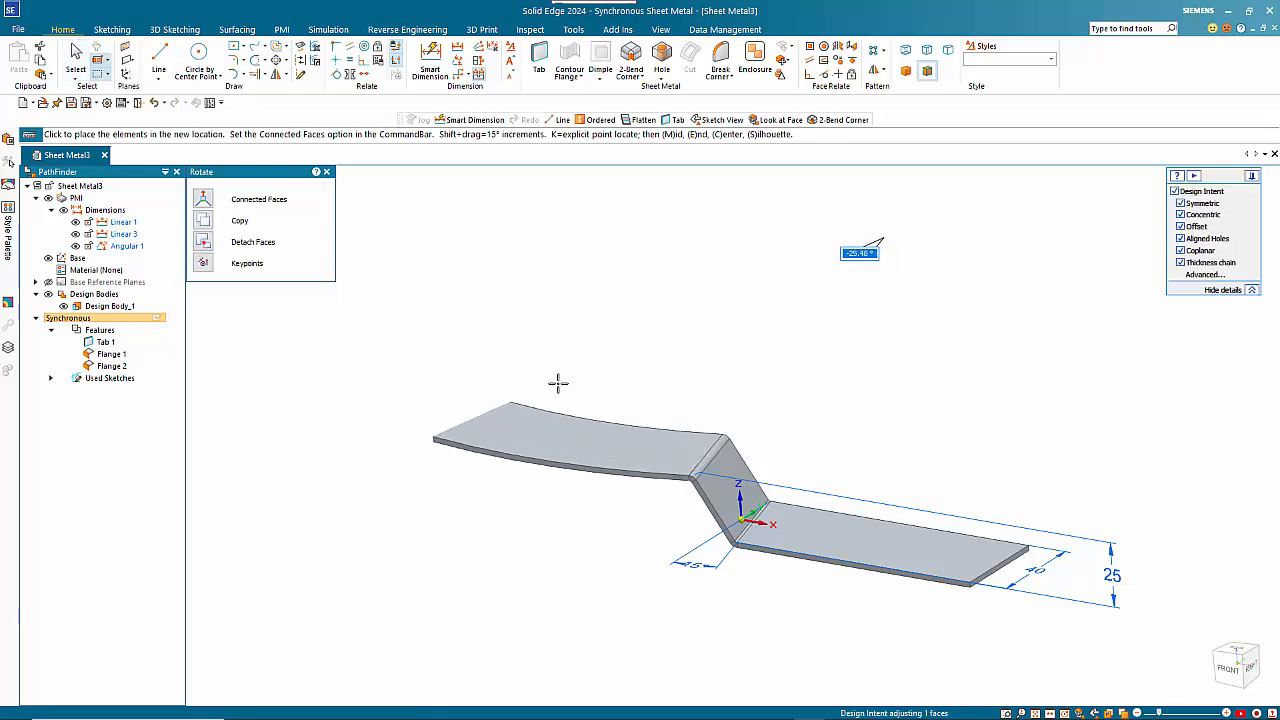
key("BackSpace")
type("-25")
key("Return")
key("Escape")
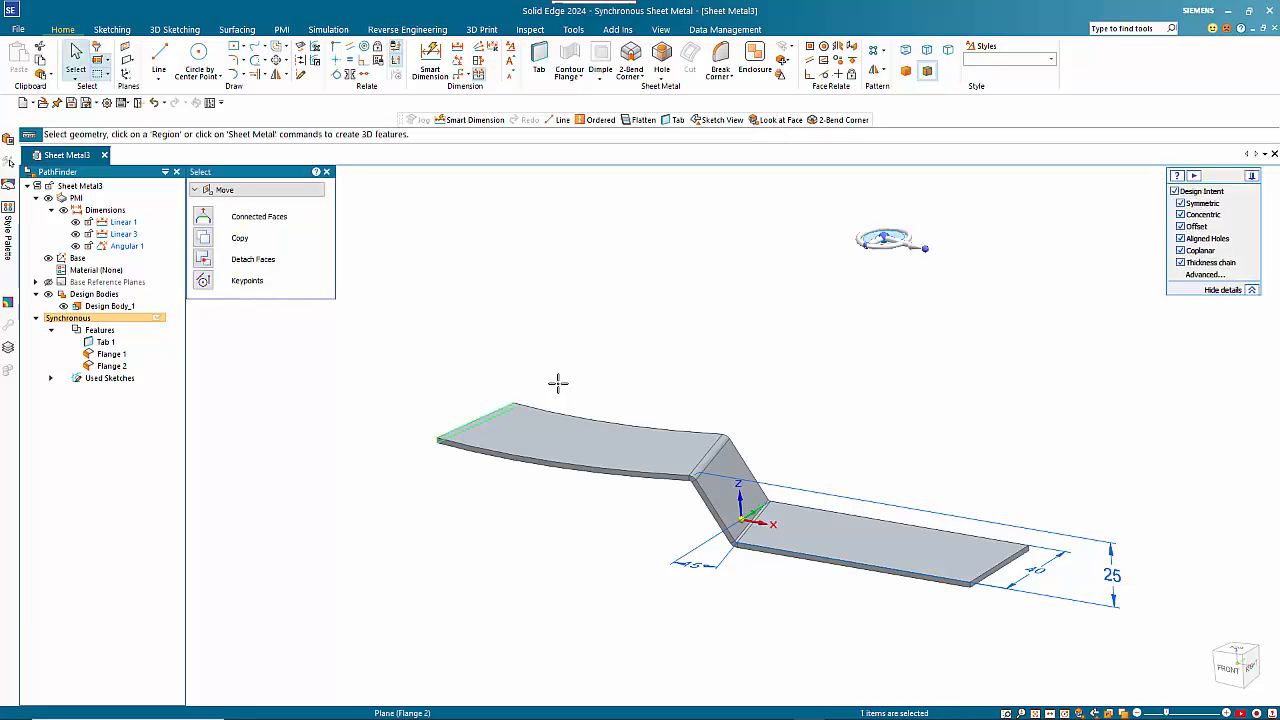